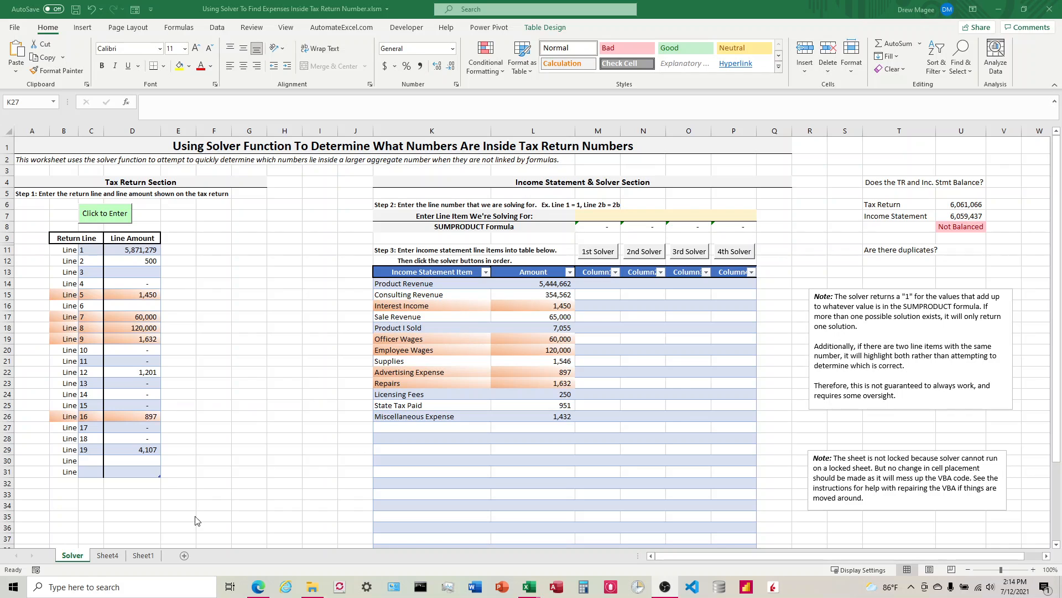
Open the Excel add-ins settings and review which add-ins are active, including the Solver Add-in, then close the list
left_click(149, 555)
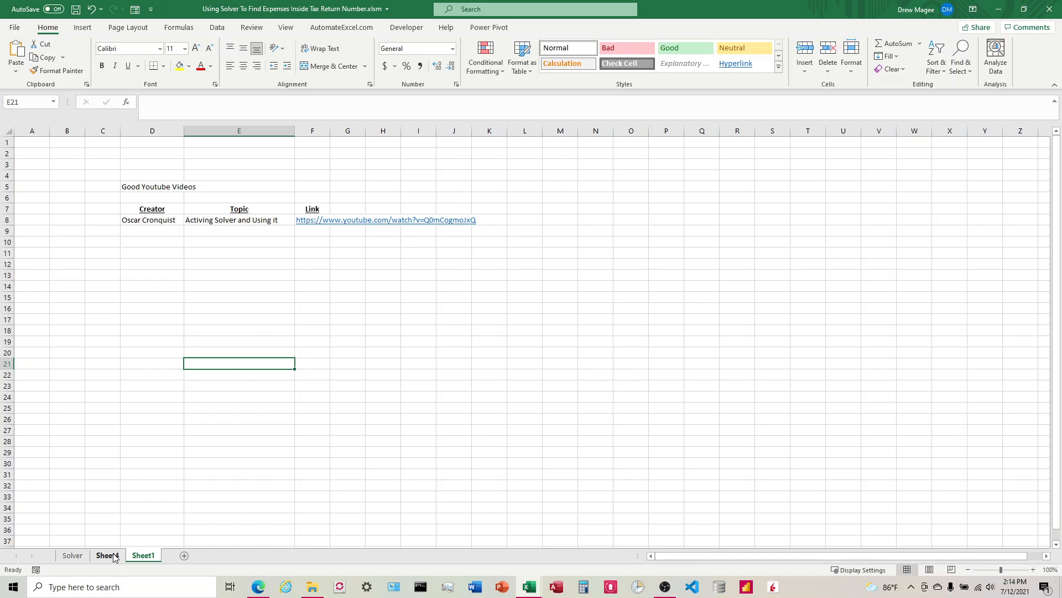
left_click(18, 28)
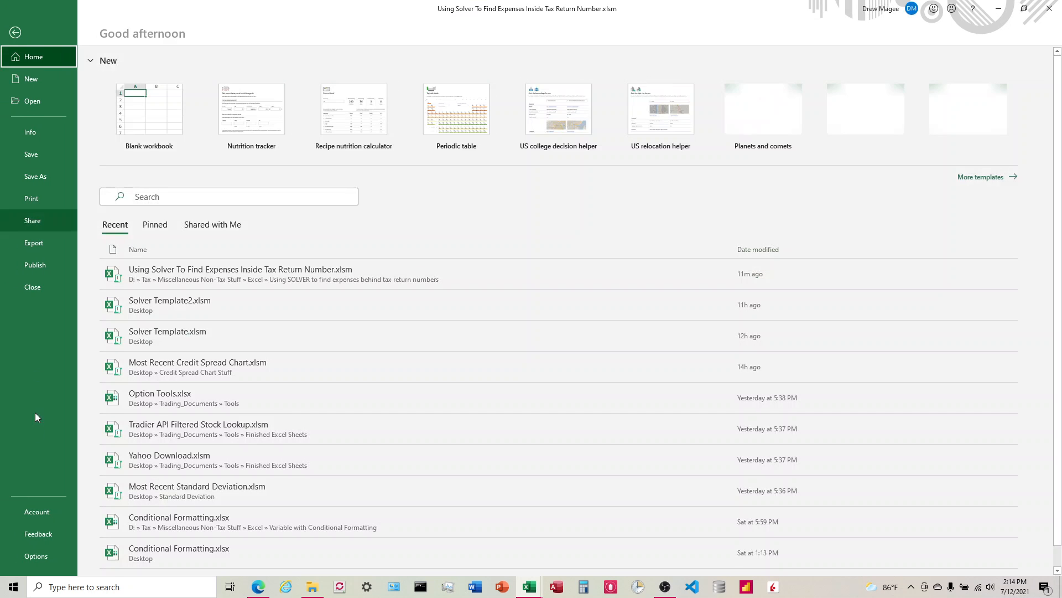
left_click(36, 555)
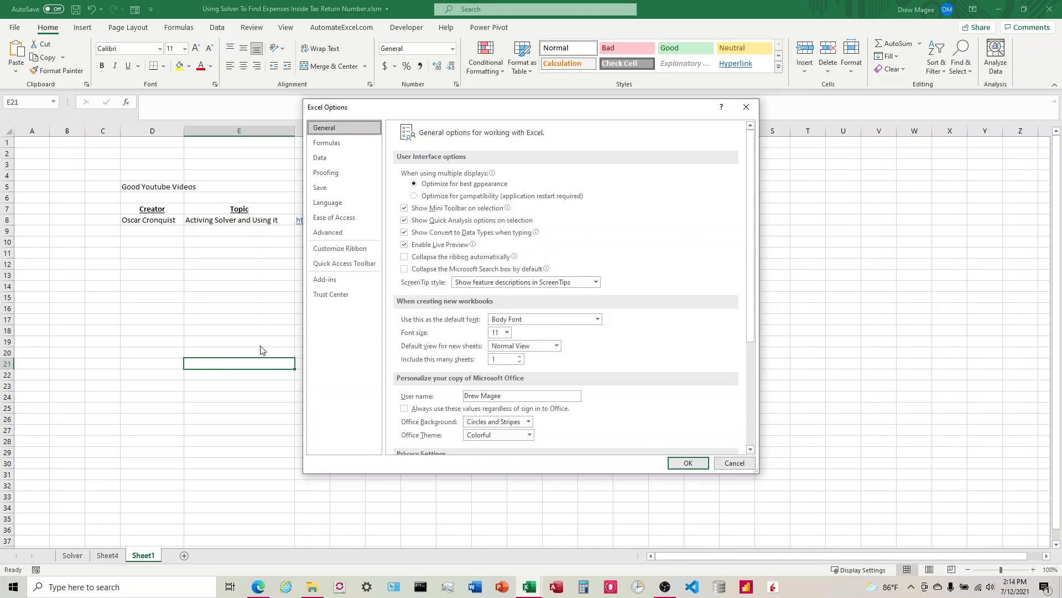
left_click(337, 280)
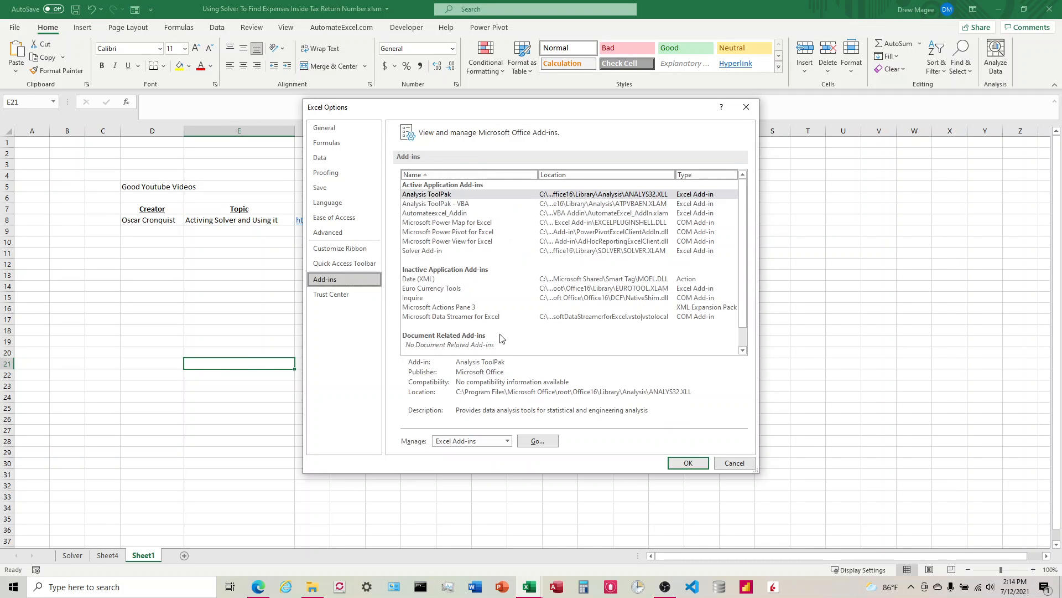
left_click(539, 441)
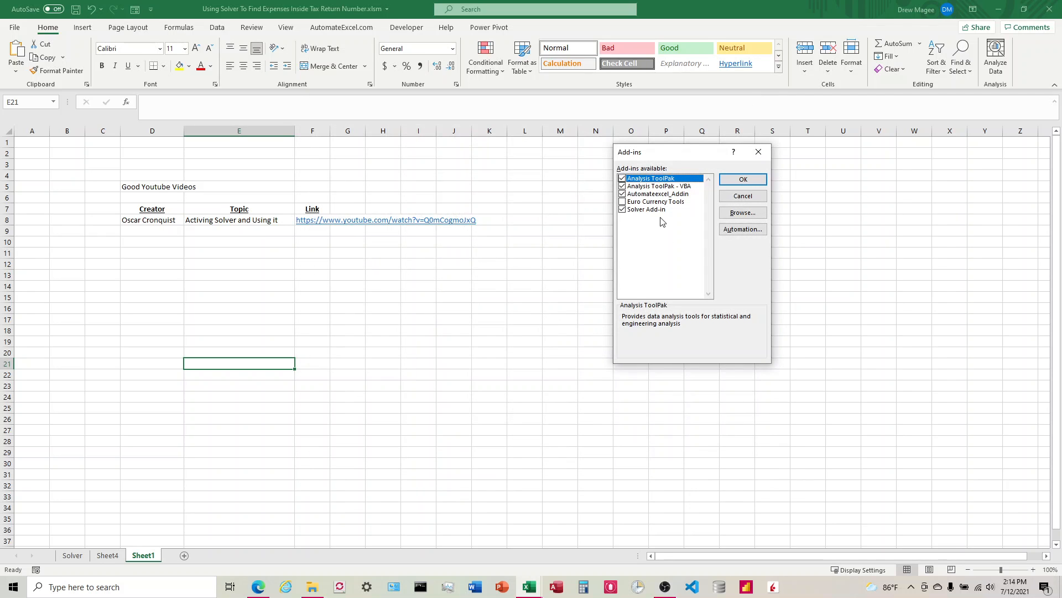
left_click(759, 151)
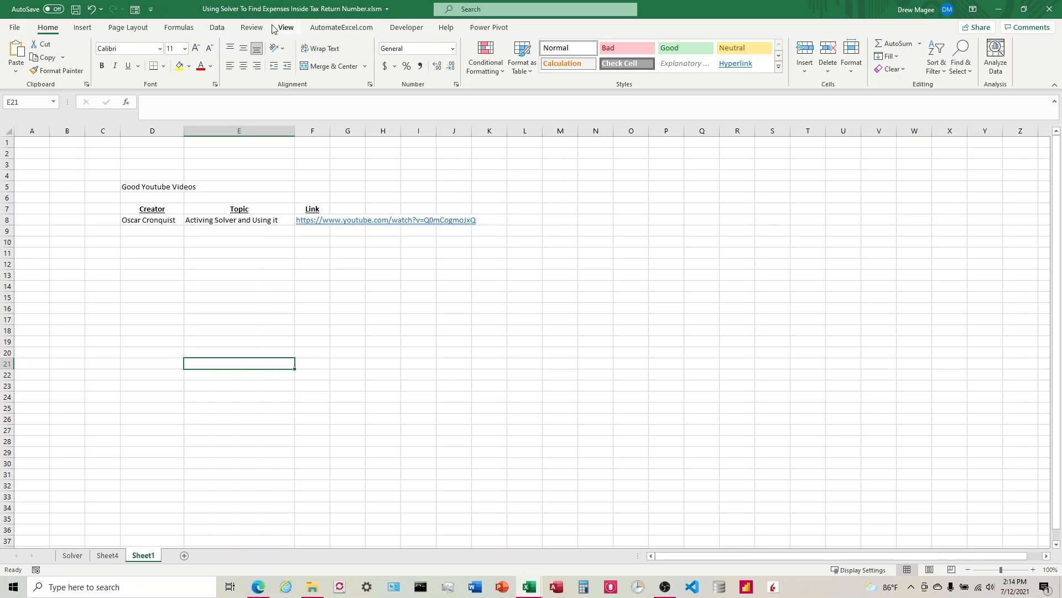
Open the Visual Basic editor and review the project's references for the Solver library, then close the editor
left_click(406, 27)
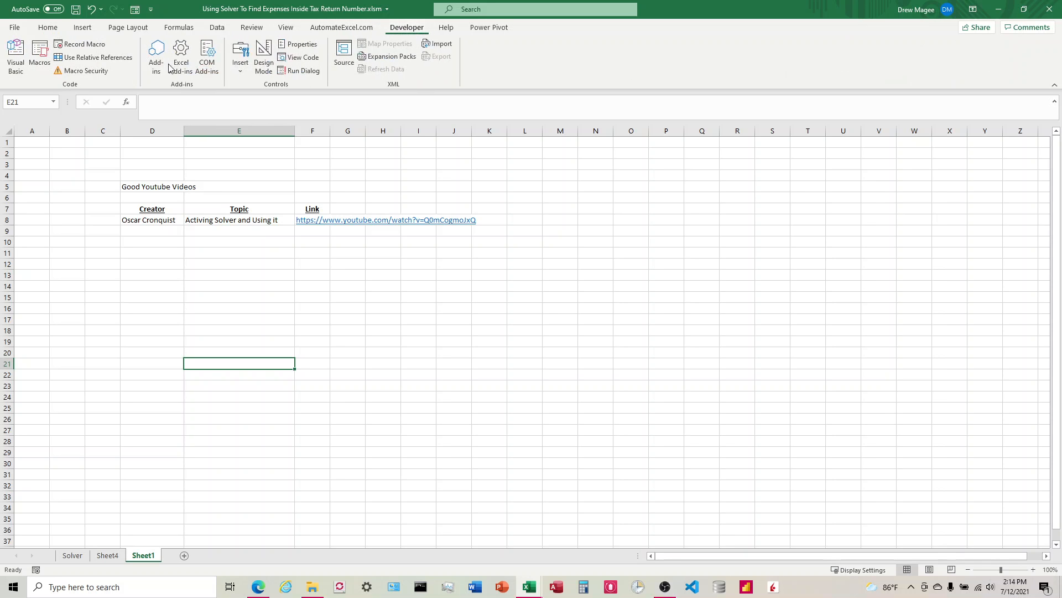
left_click(15, 55)
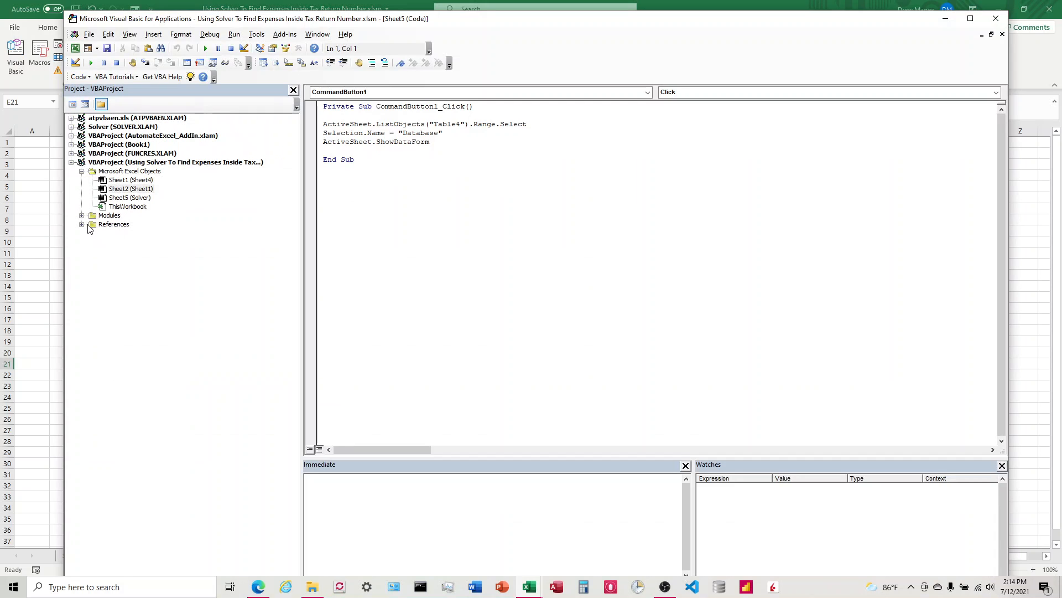
left_click(260, 36)
left_click(270, 48)
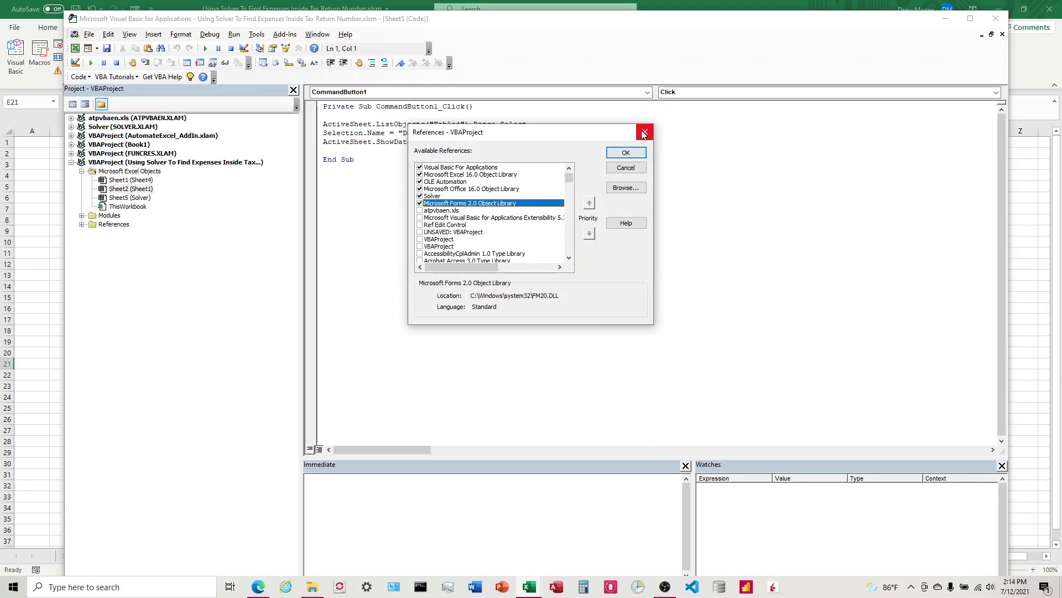
scroll(457, 259, "down", 10)
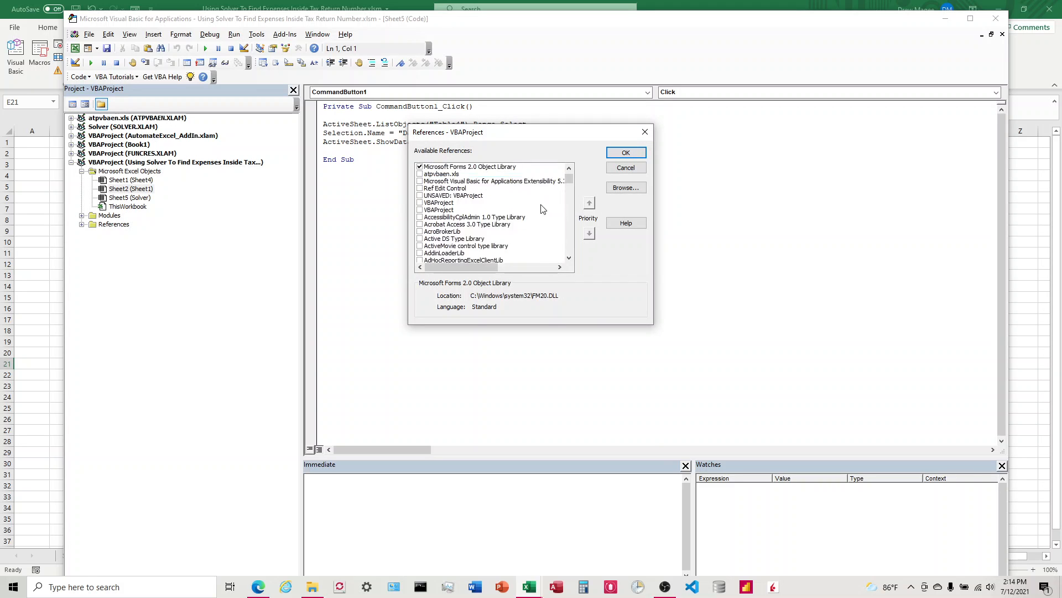
left_click(641, 134)
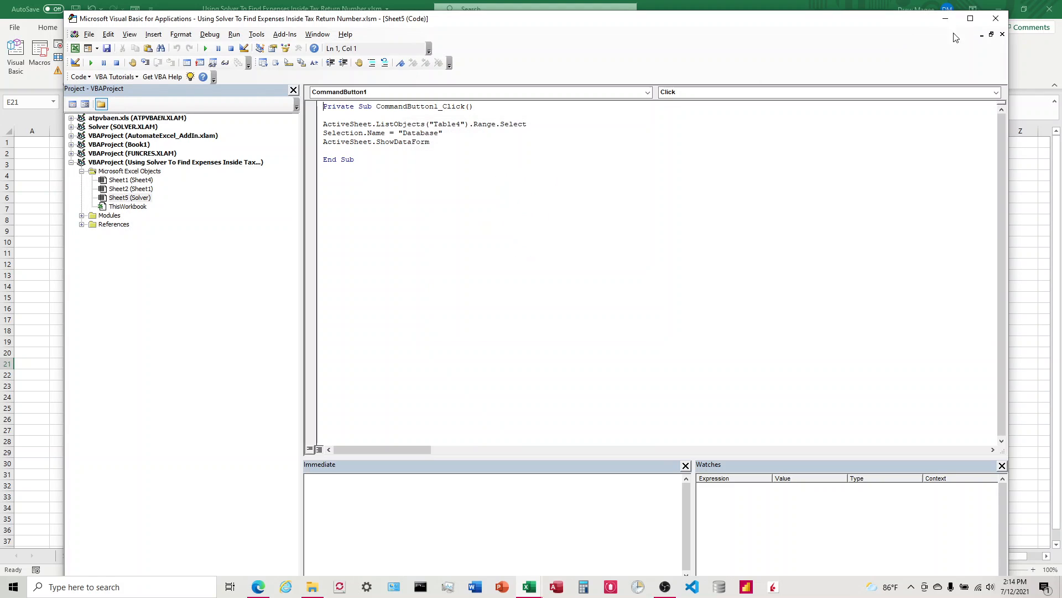
left_click(996, 18)
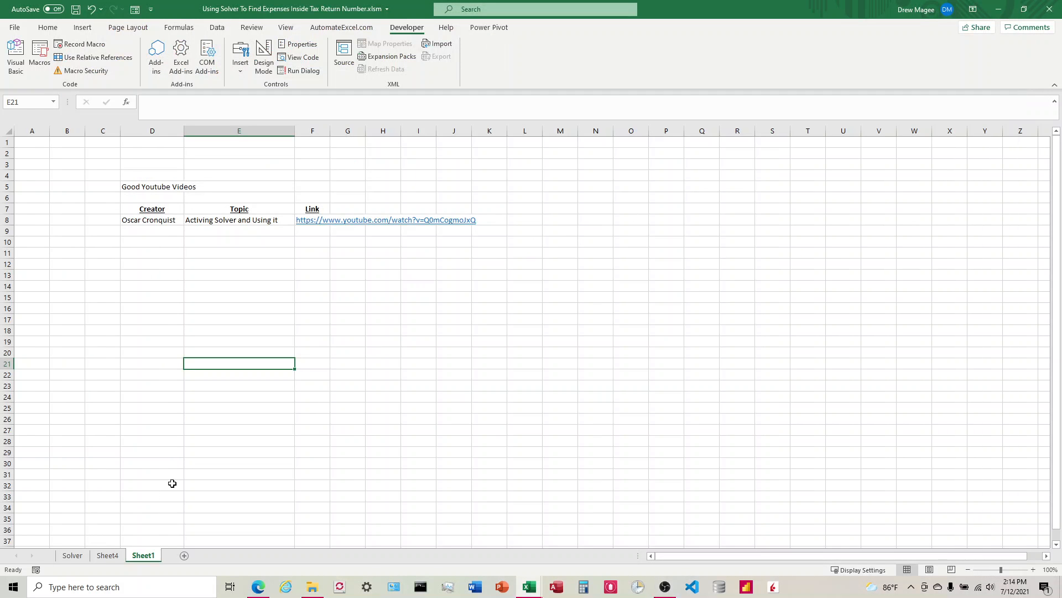
Switch to Sheet4 and select the numbers in C5:C12 to examine their sum
left_click(117, 556)
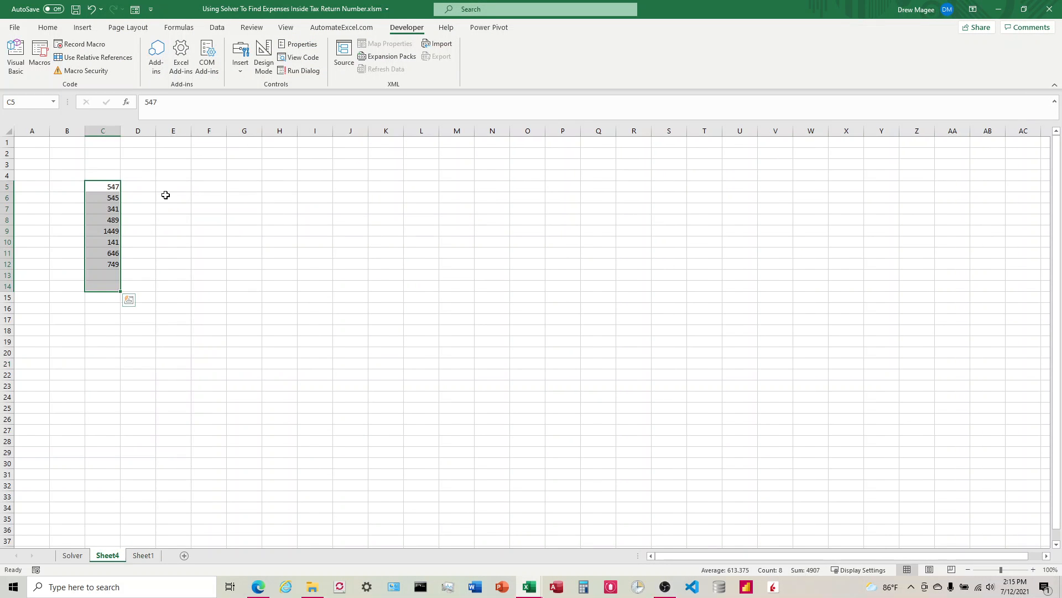
left_click(166, 187)
left_click(217, 27)
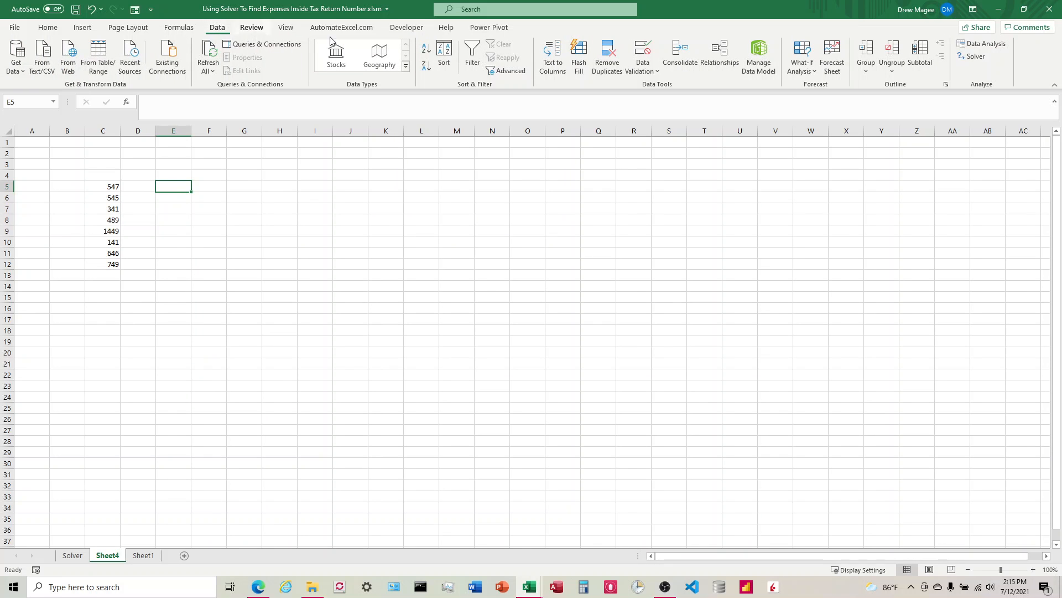
left_click(184, 232)
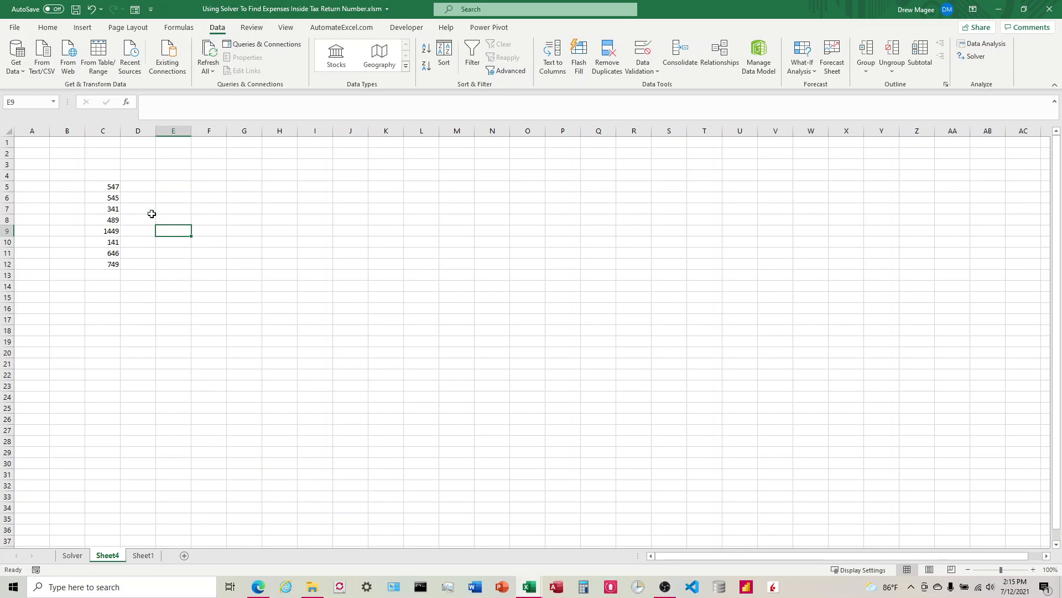
left_click_drag(100, 187, 115, 267)
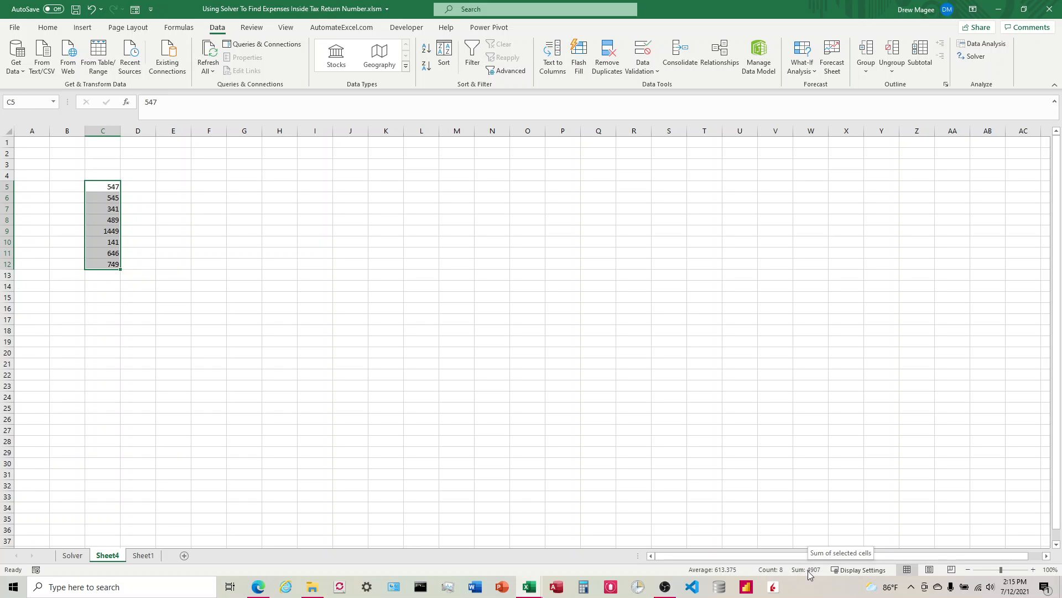
left_click(303, 320)
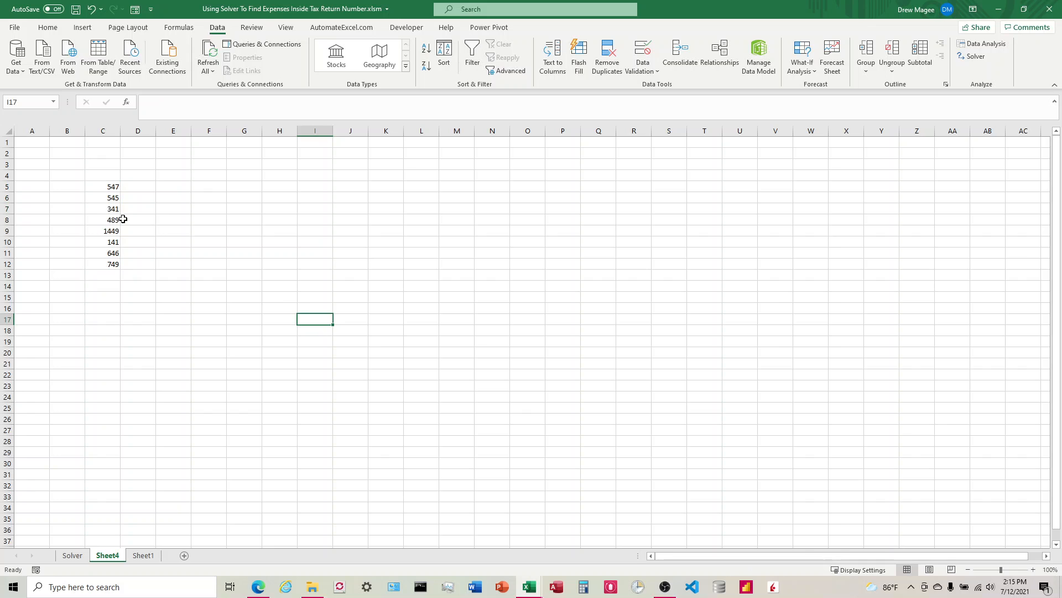
In F6, enter a formula adding C7, C9 and C11
left_click(212, 200)
type("=")
left_click(116, 210)
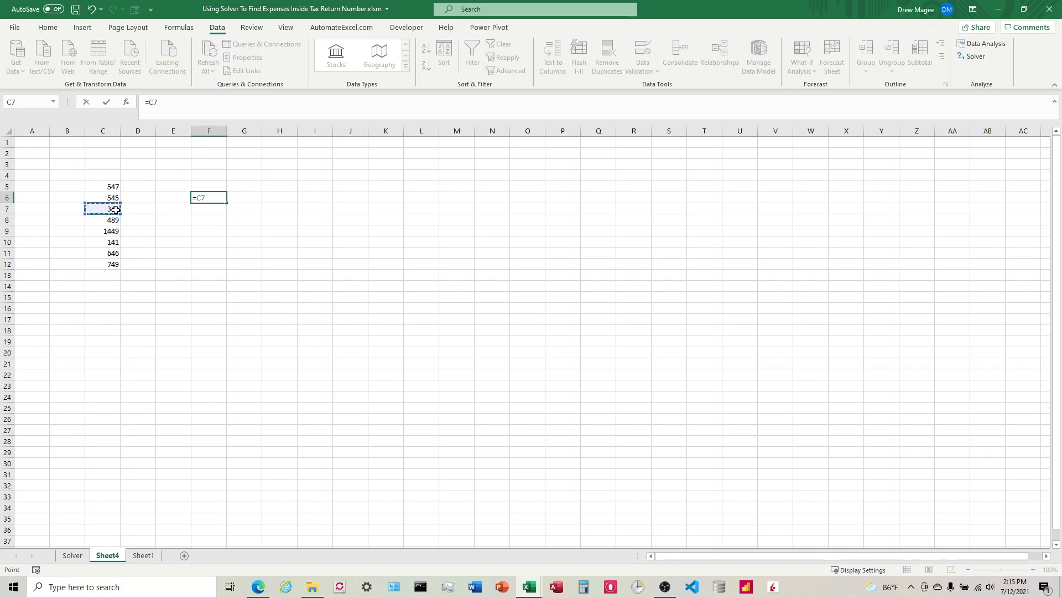
type("+")
key("Left")
key("Left")
key("Left")
key("Down")
key("Down")
key("Down")
type("+")
key("Down")
key("Left")
key("Left")
key("Left")
key("Down")
key("Down")
key("Down")
key("Down")
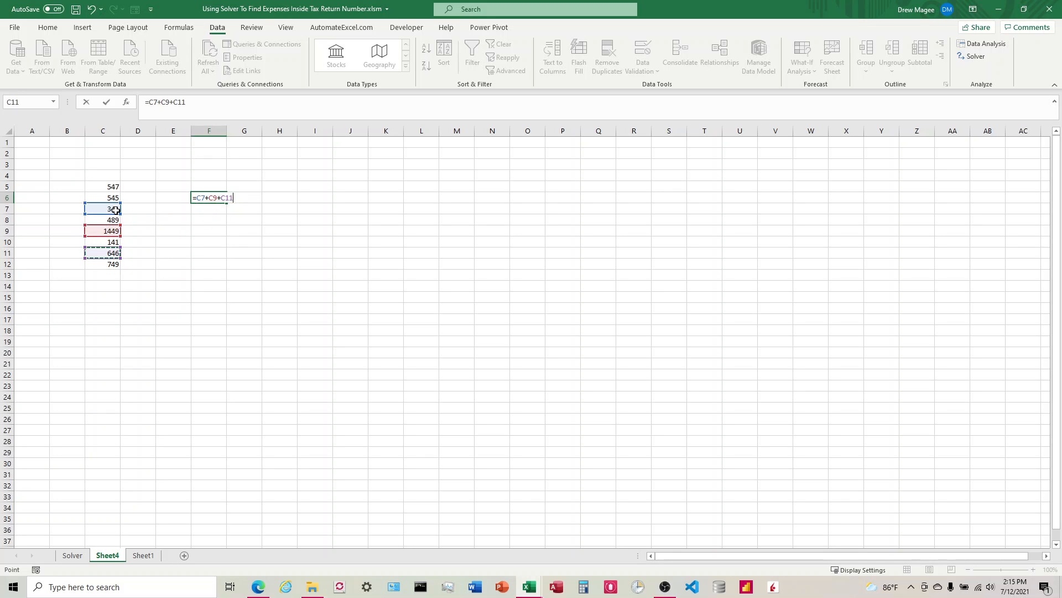
key("Return")
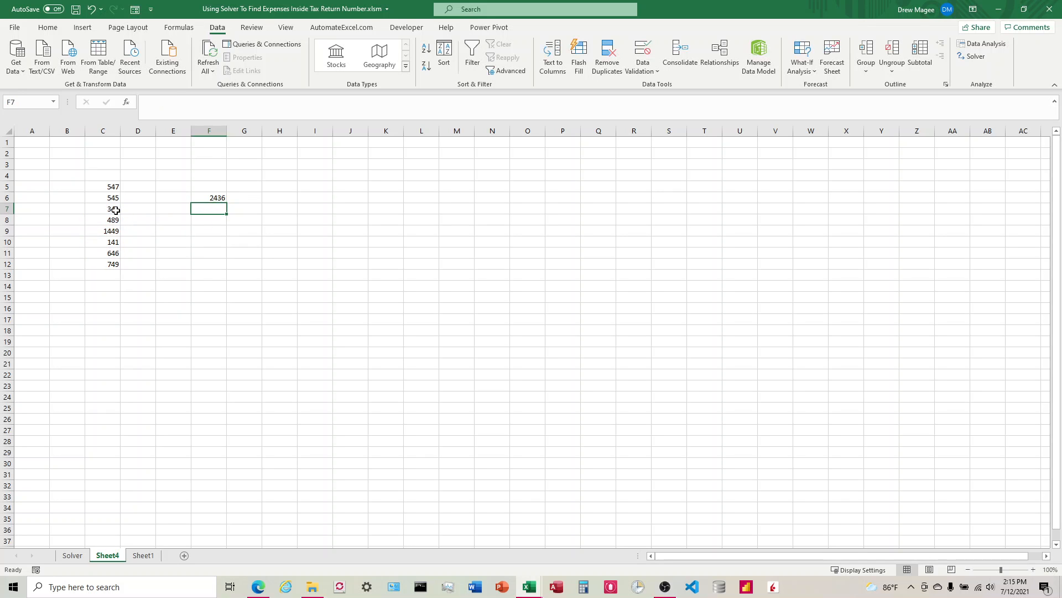
Trace the precedents of the formula in F6
left_click(211, 199)
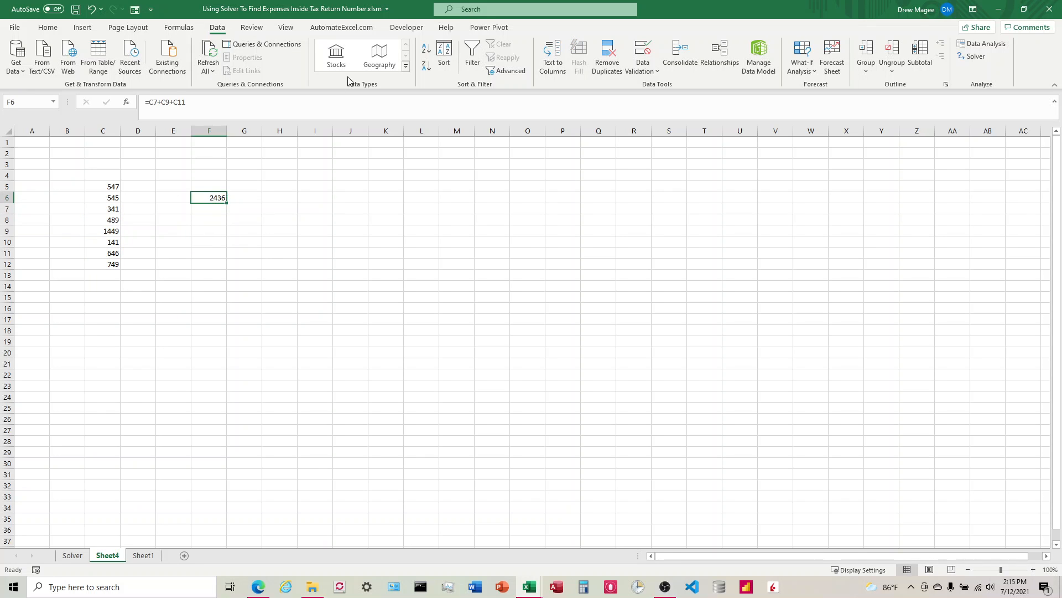
left_click(179, 27)
left_click(465, 47)
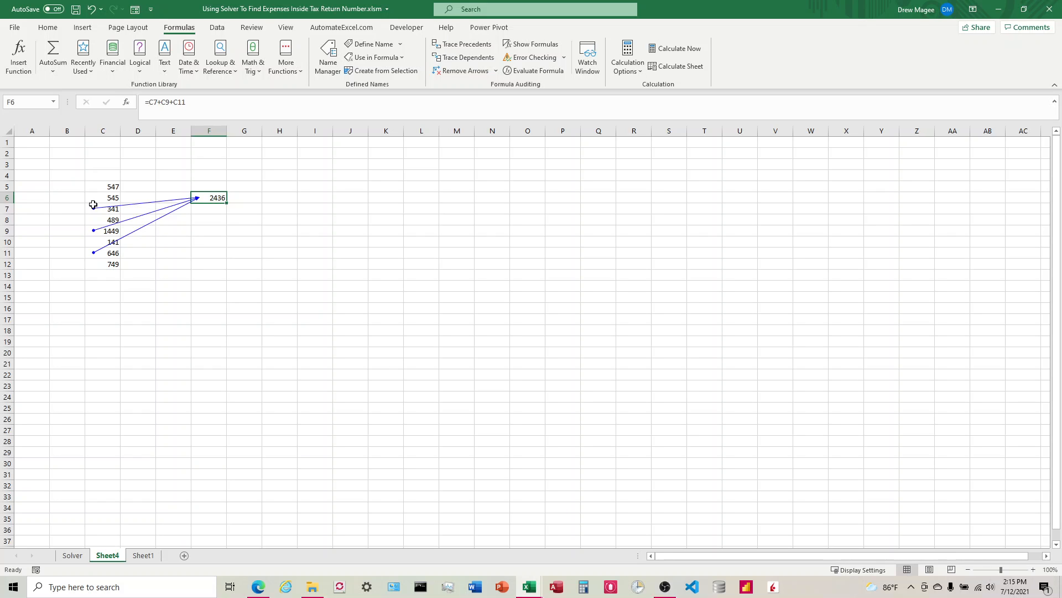
Replace the formula in F6 with the hard-coded value 2436
key("Return")
key("Up")
type("2")
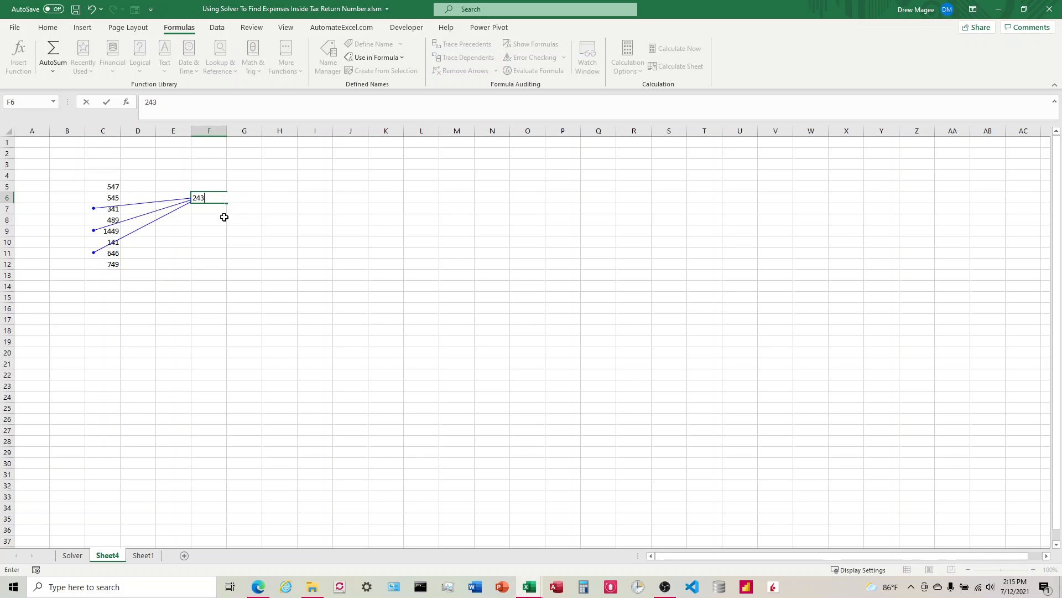
key("Return")
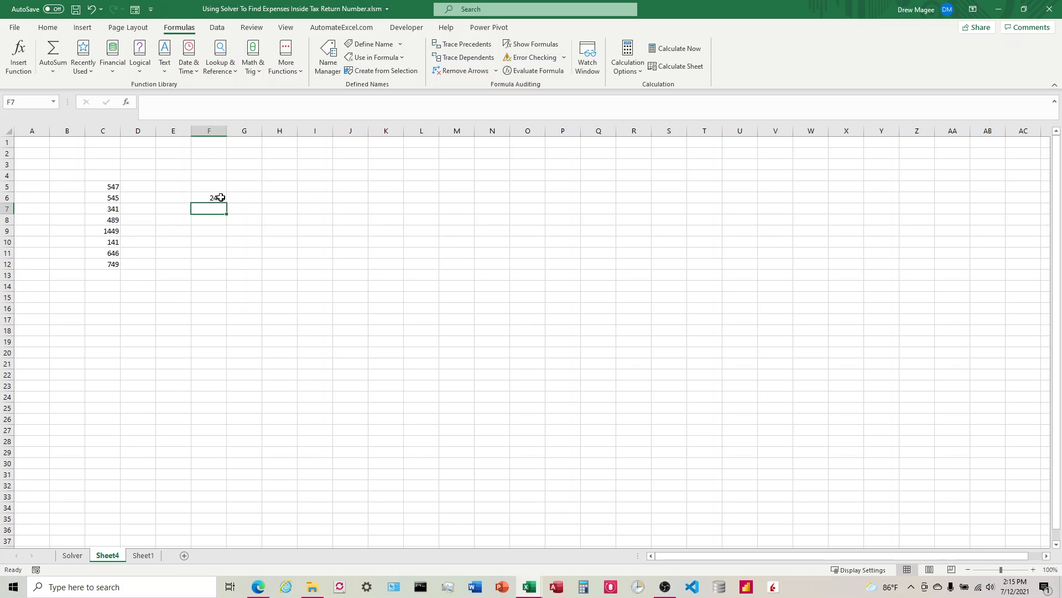
Try to trace the precedents of F6 again and dismiss the message
left_click(221, 197)
left_click(463, 44)
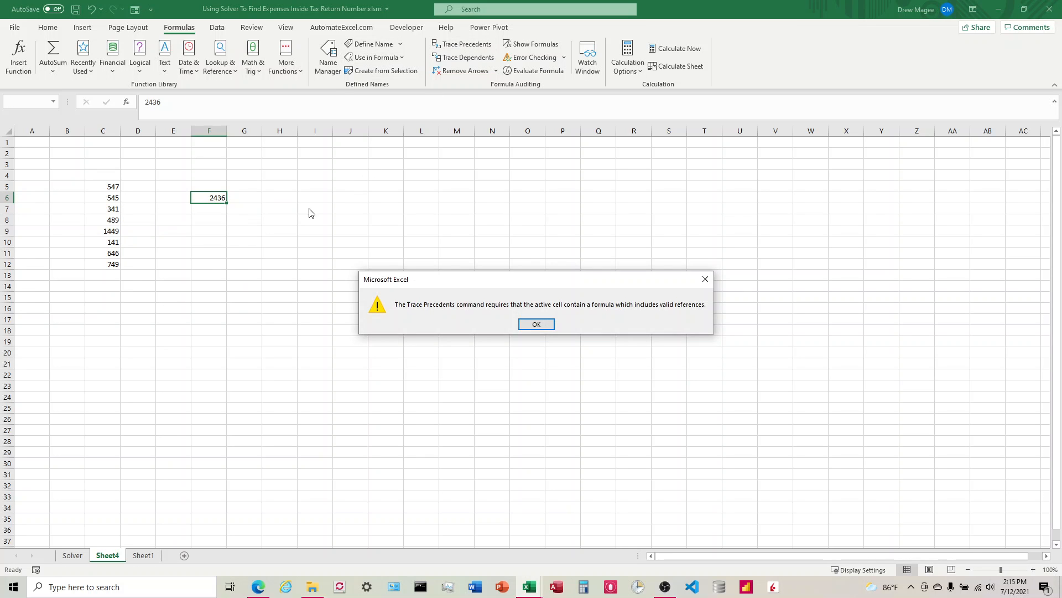
left_click(535, 324)
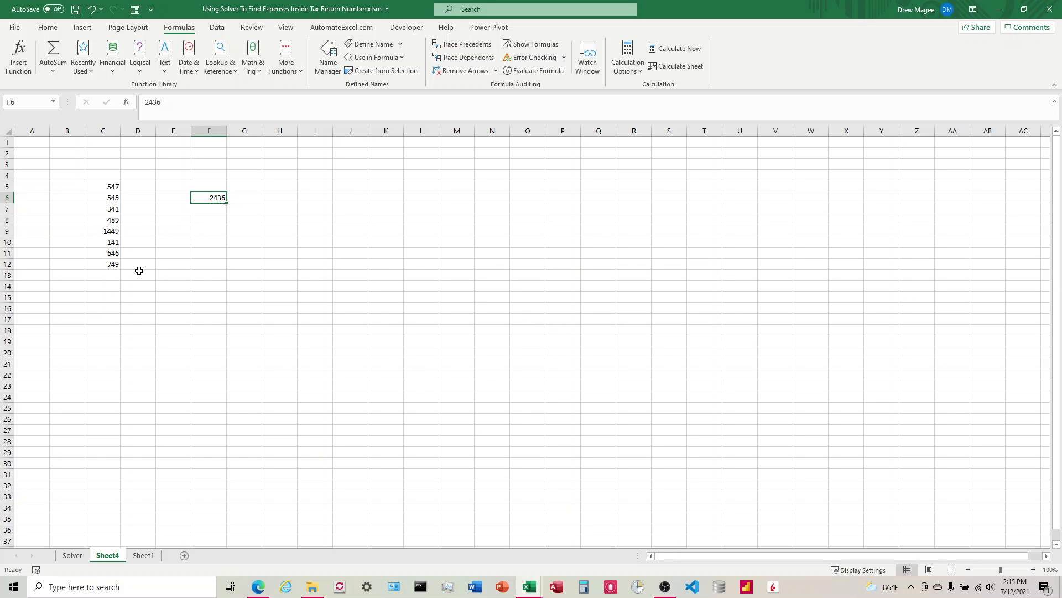
In D13, enter =SUMPRODUCT(D5:D12,C5:C12) to multiply the empty D column by the numbers in C5:C12
key("Left")
left_click(215, 199)
left_click(139, 276)
type("=")
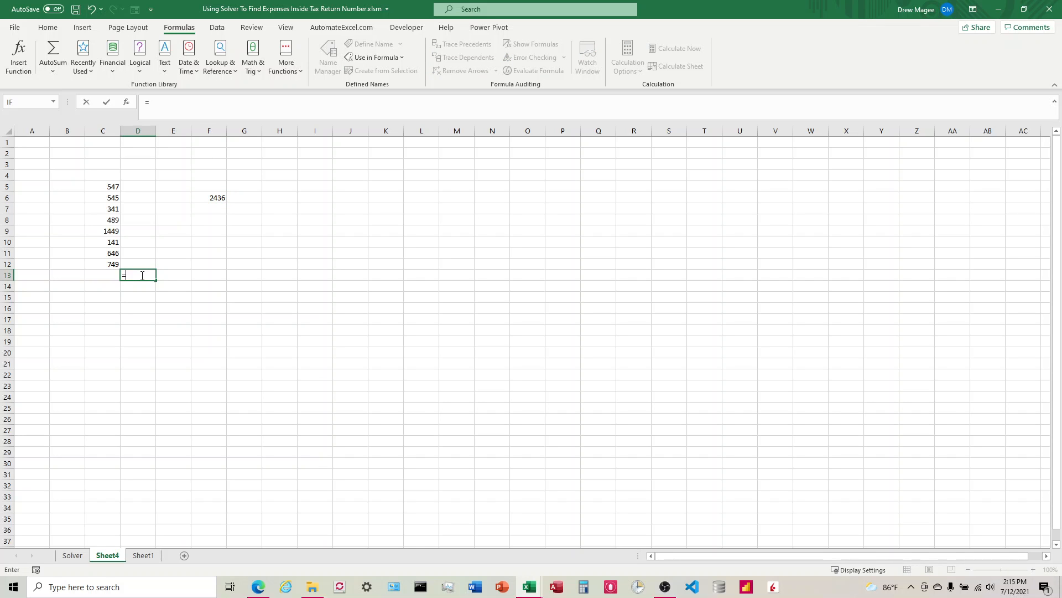
type("SUMPRODU")
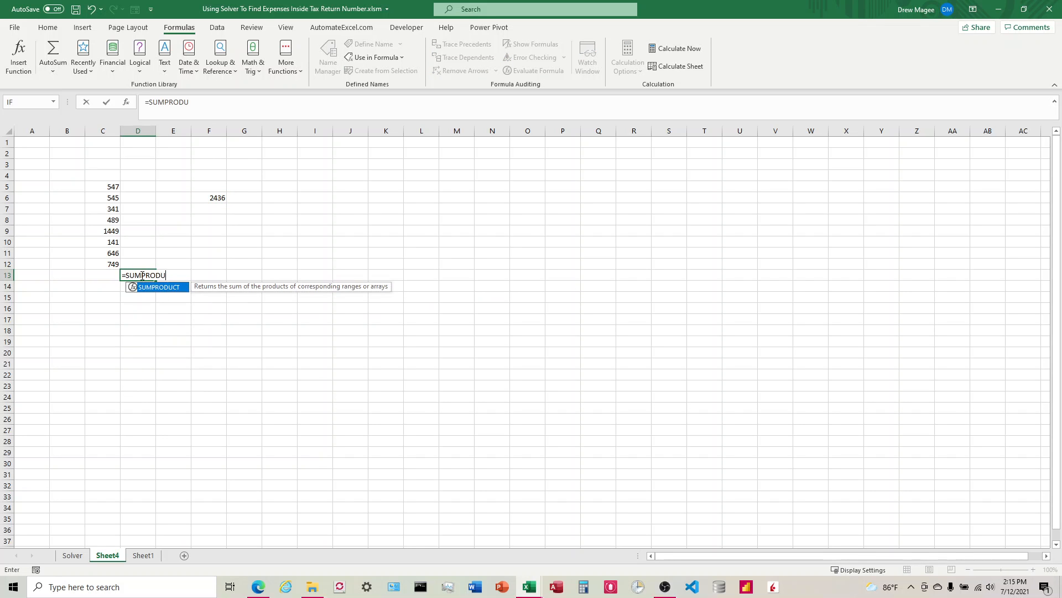
type("CT(")
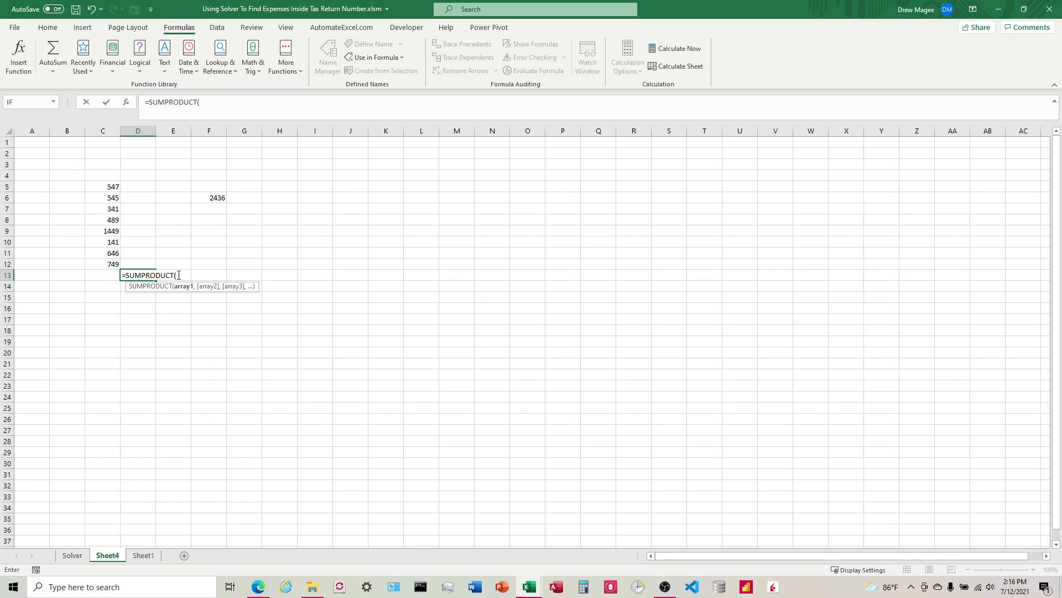
left_click_drag(138, 186, 137, 217)
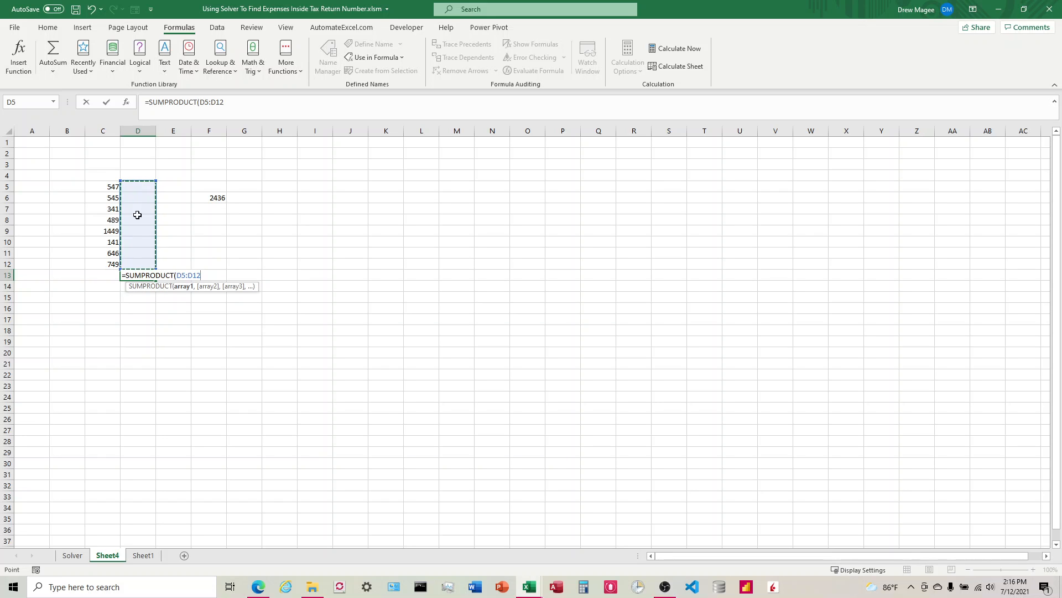
type(",")
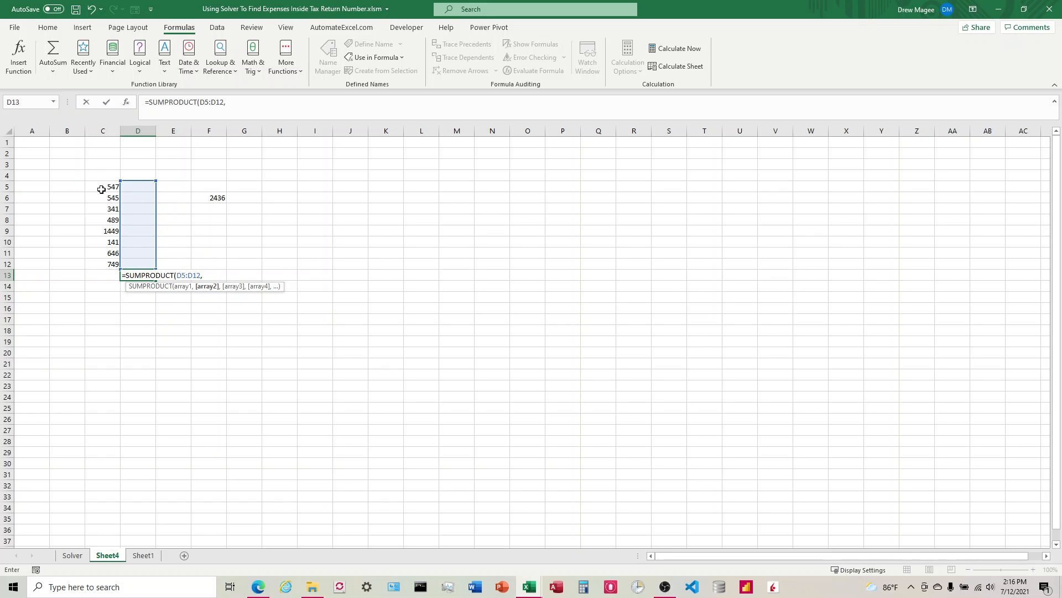
left_click_drag(105, 186, 105, 252)
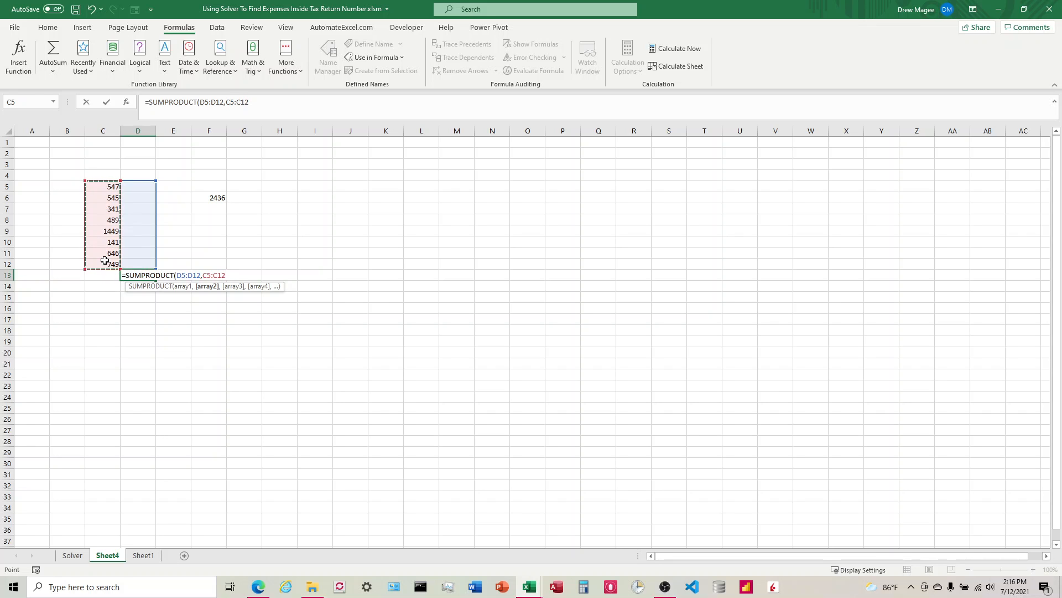
type(")")
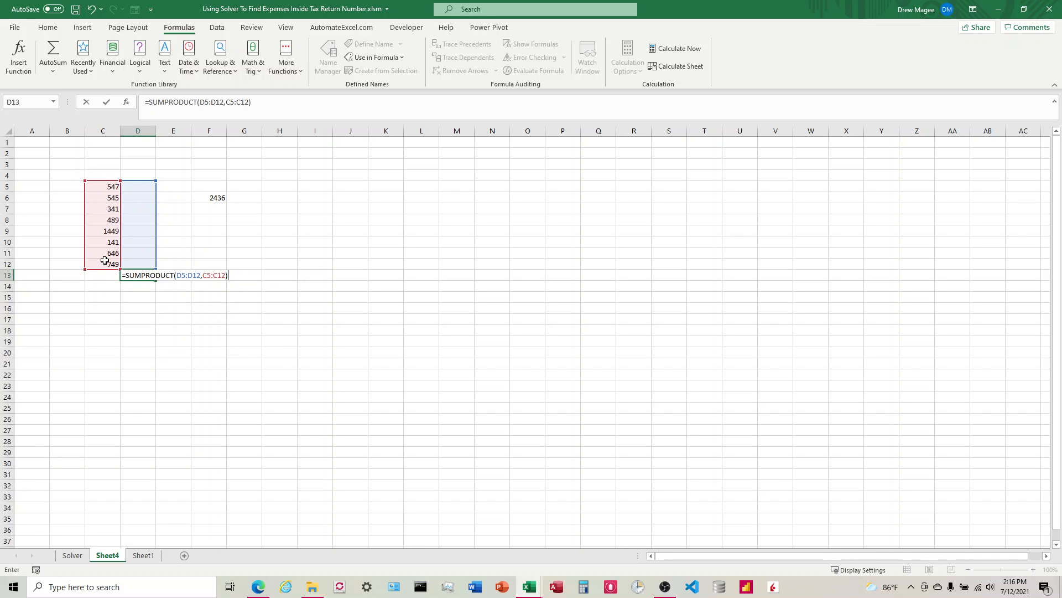
key("Return")
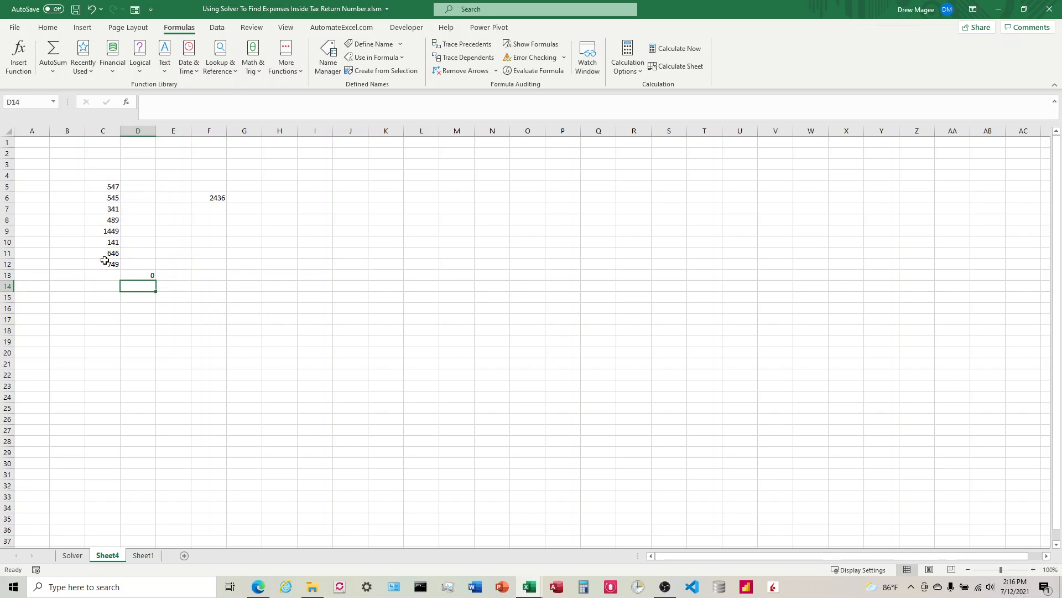
left_click(149, 273)
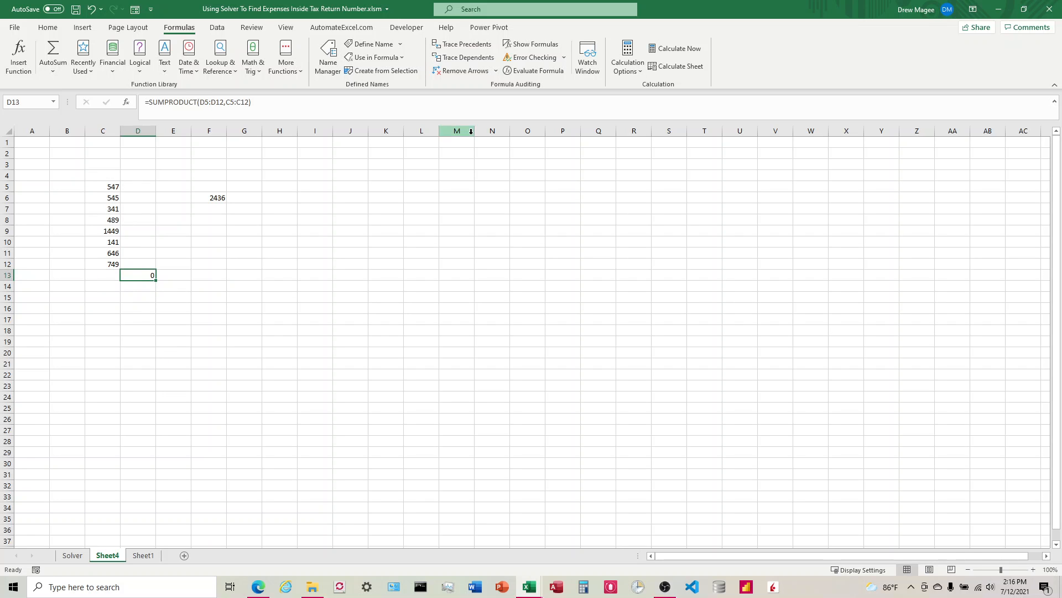
Open Solver and set the objective $D$13 to a value of 2436 by changing cells $D$5:$D$12
left_click(216, 30)
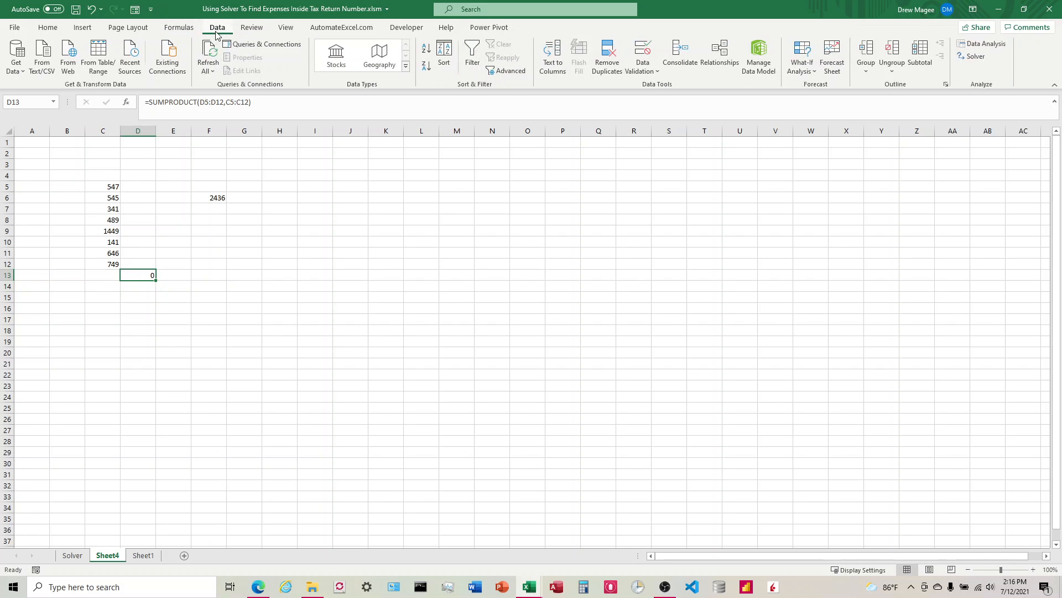
left_click(968, 56)
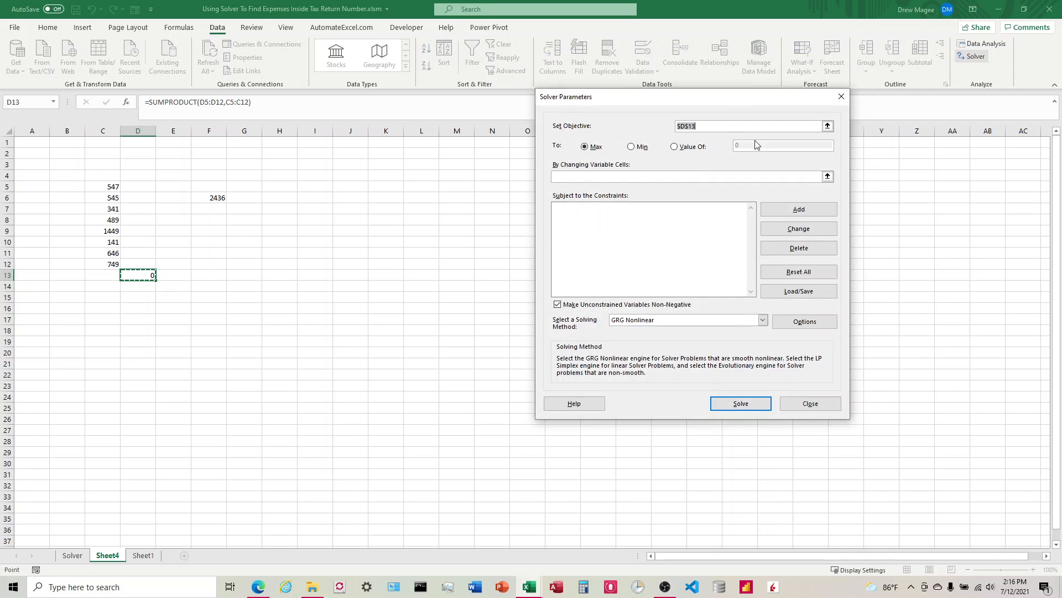
left_click(829, 126)
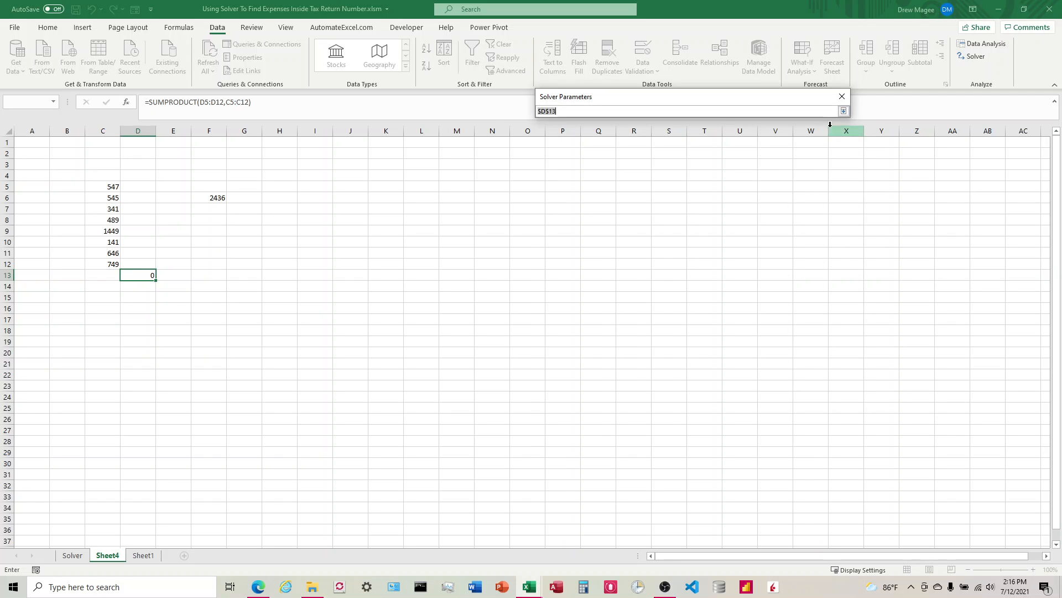
left_click(141, 275)
key("Return")
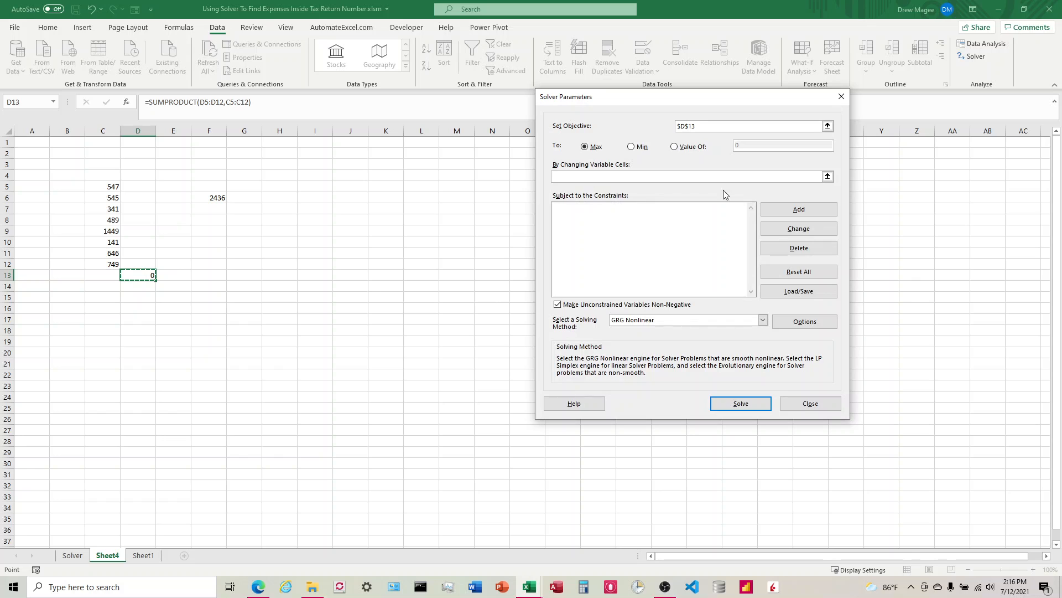
left_click(828, 176)
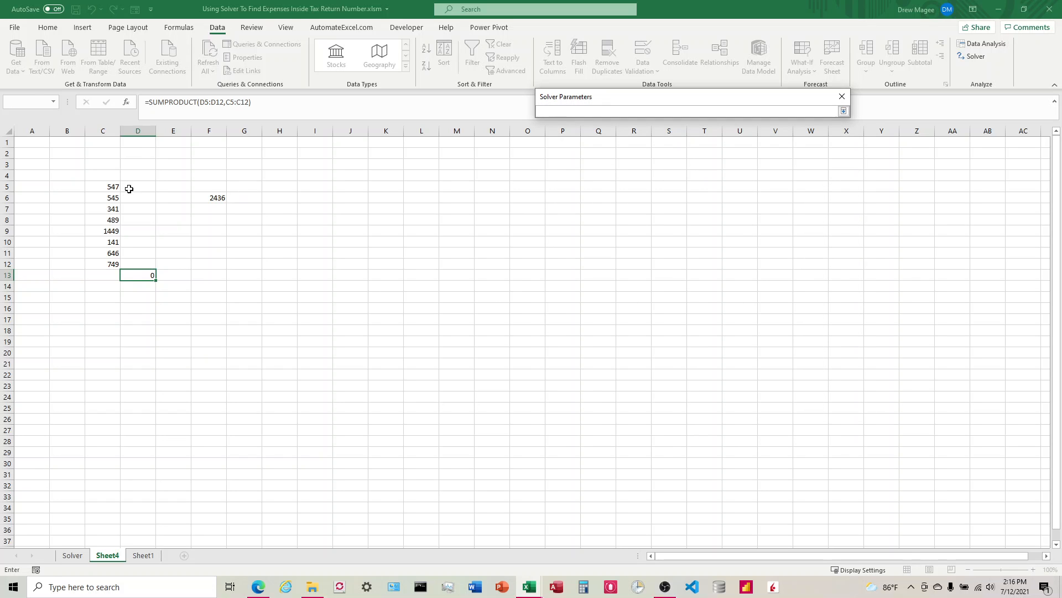
left_click_drag(130, 188, 127, 263)
key("Return")
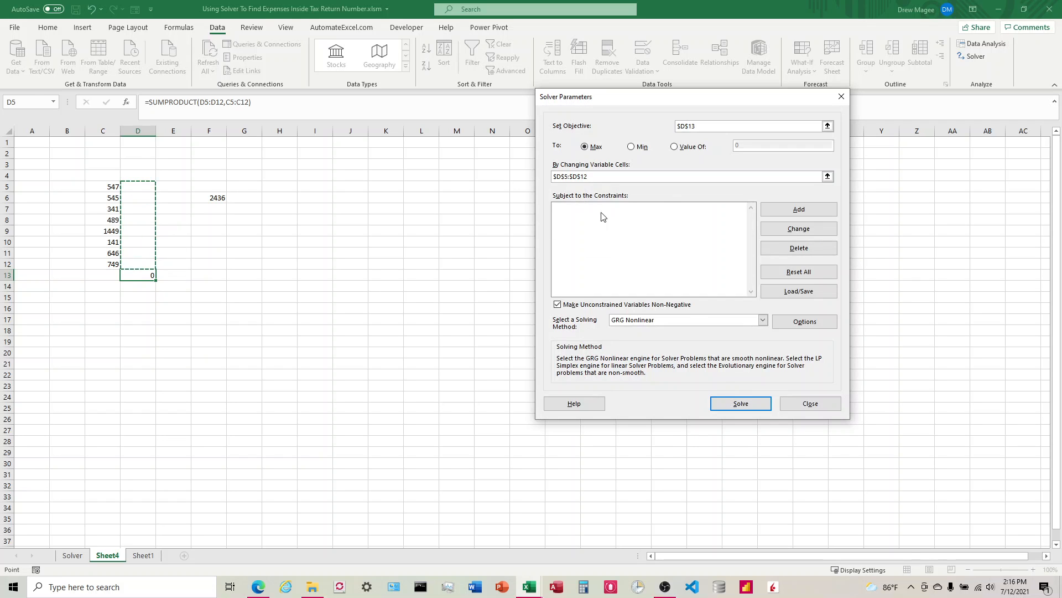
left_click(674, 146)
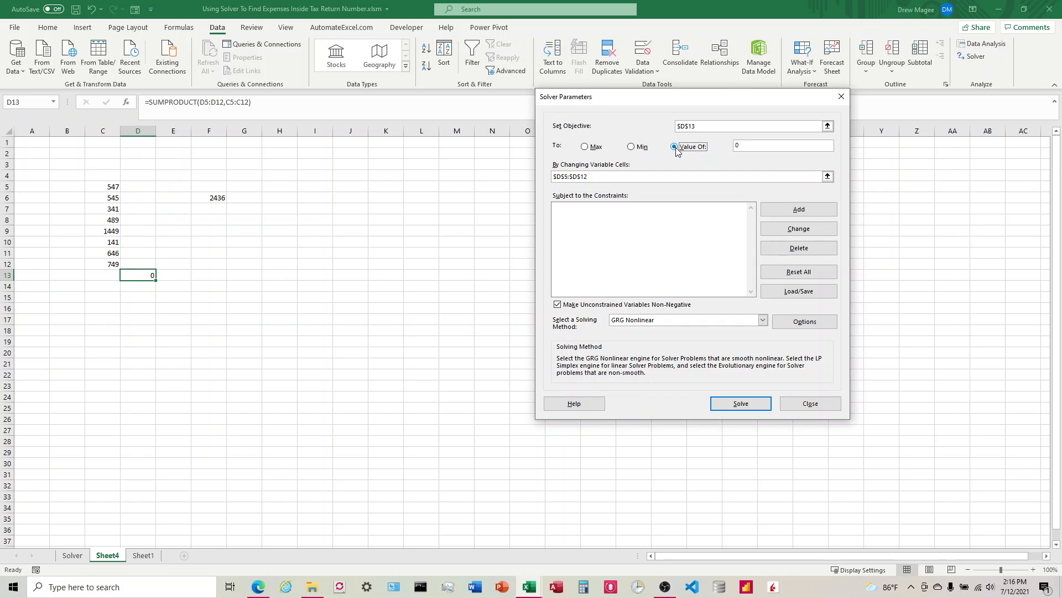
left_click(748, 147)
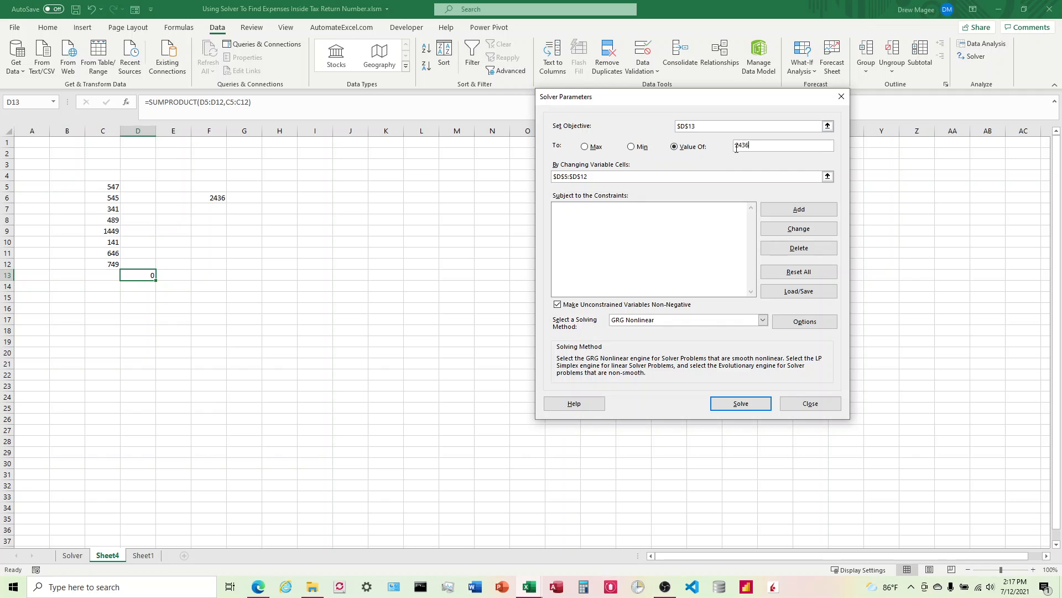
Add a constraint making $D$5:$D$12 binary, then close the Add Constraint dialog
left_click(799, 209)
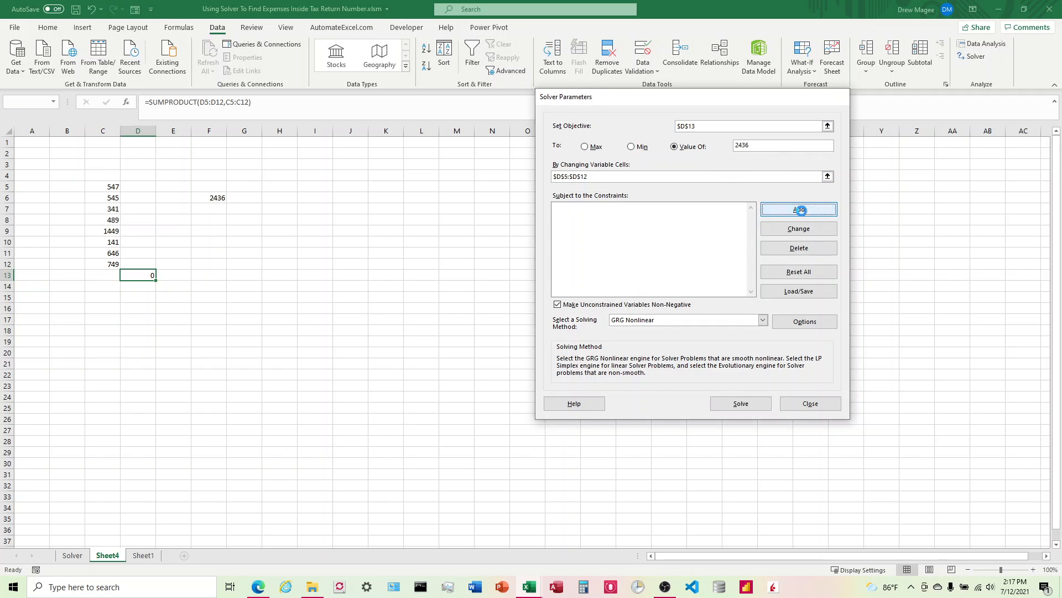
left_click(664, 257)
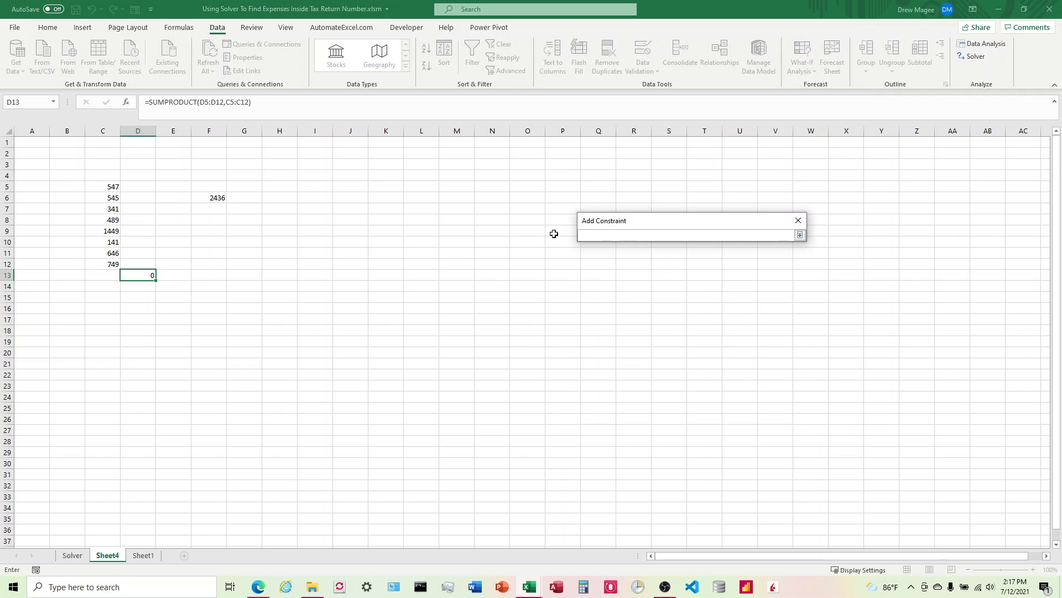
left_click_drag(138, 188, 135, 261)
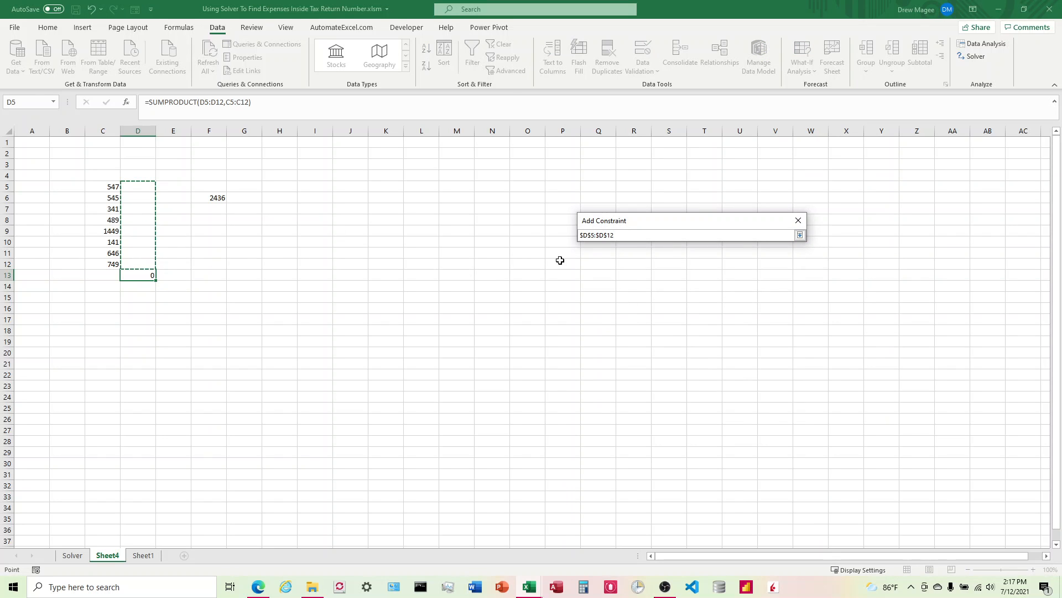
left_click(799, 235)
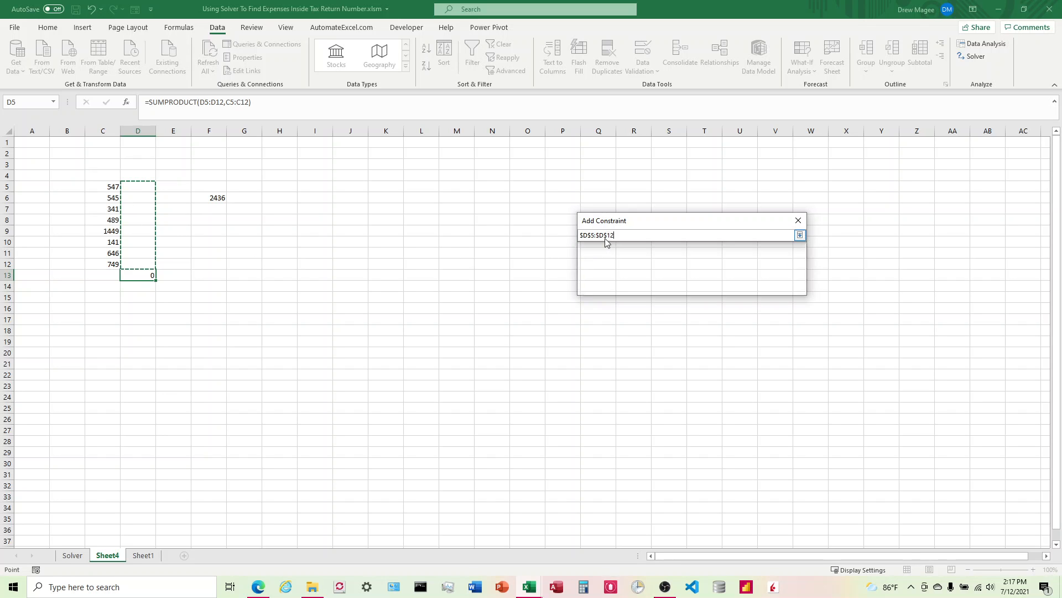
left_click(704, 258)
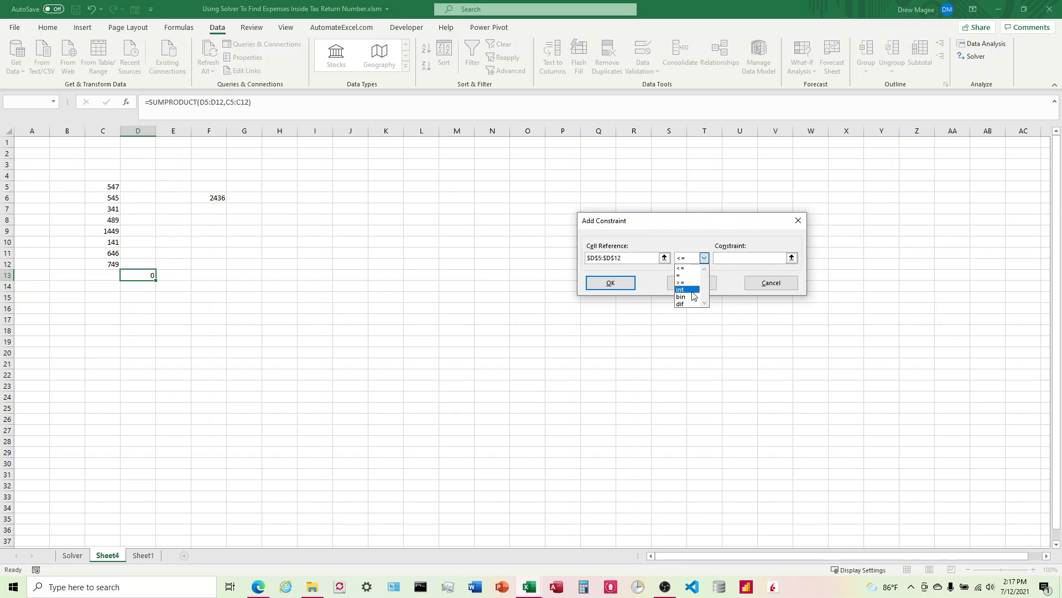
left_click(685, 297)
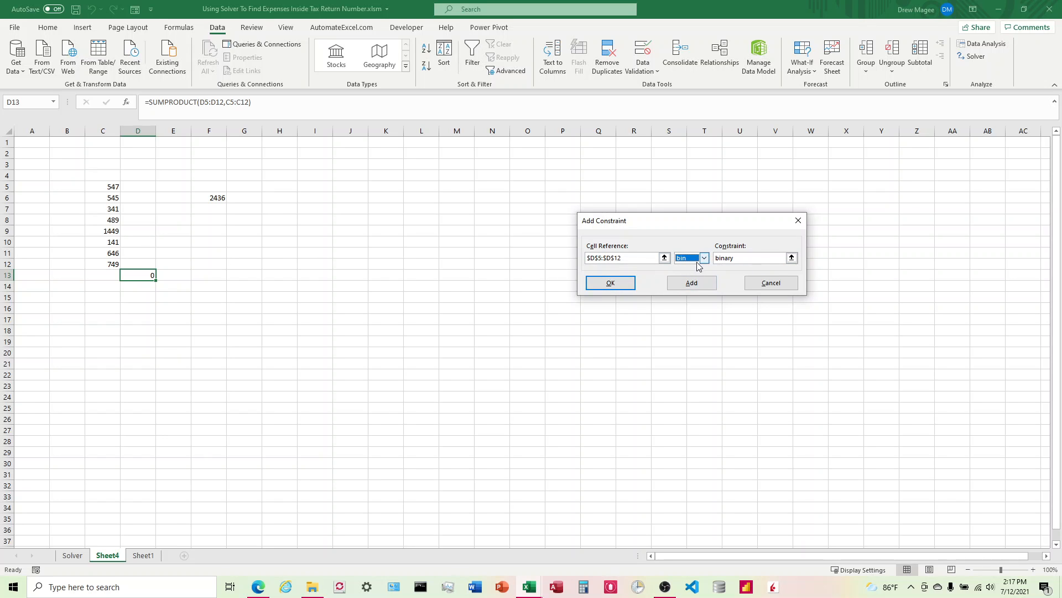
left_click(691, 284)
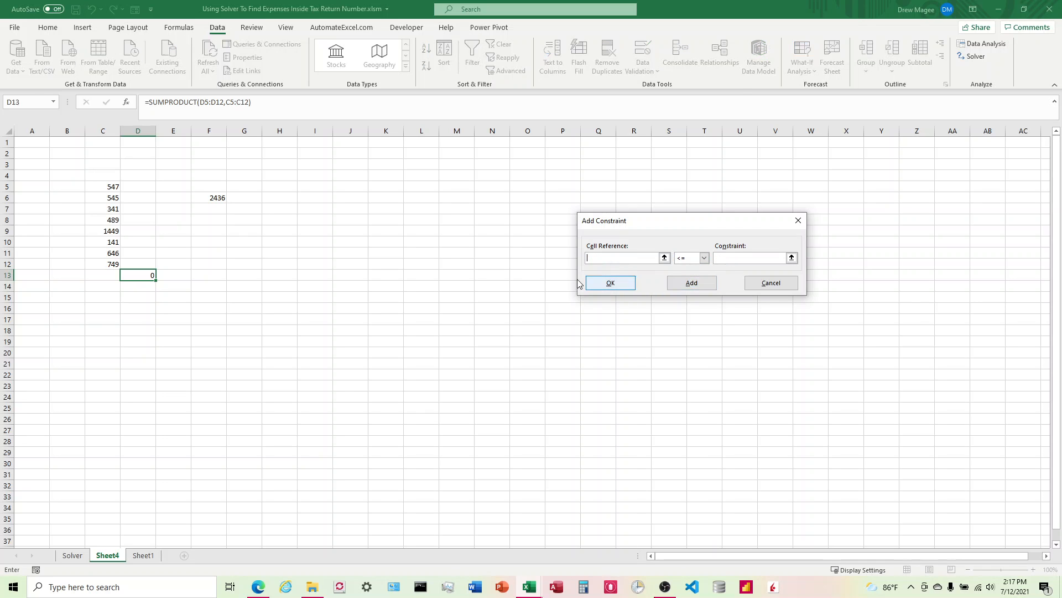
left_click(772, 284)
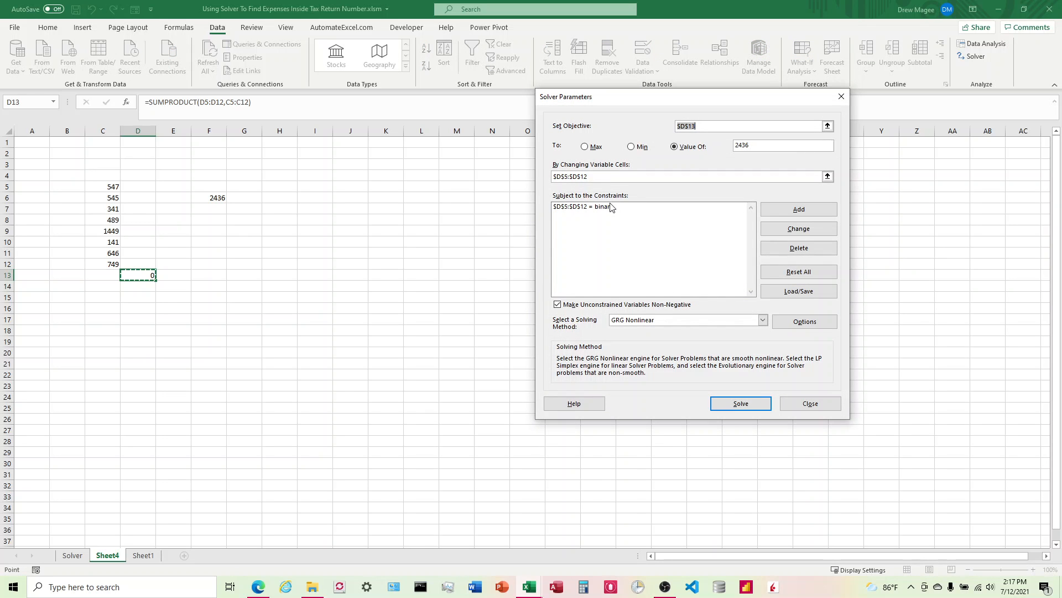
Switch the solving method to Simplex LP, run Solve, and keep the Solver solution
left_click(608, 213)
left_click(763, 320)
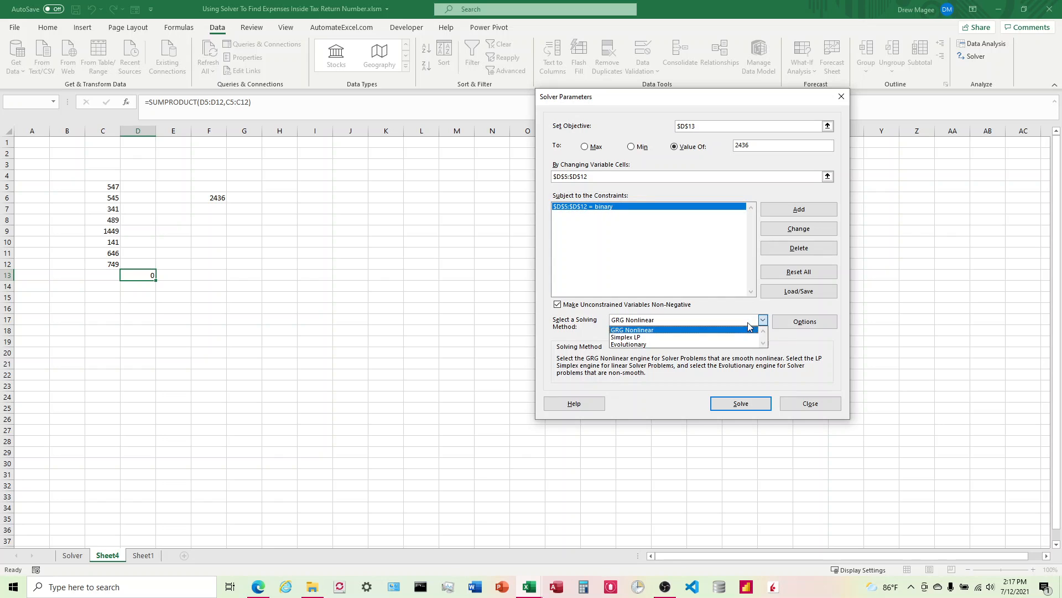
left_click(696, 337)
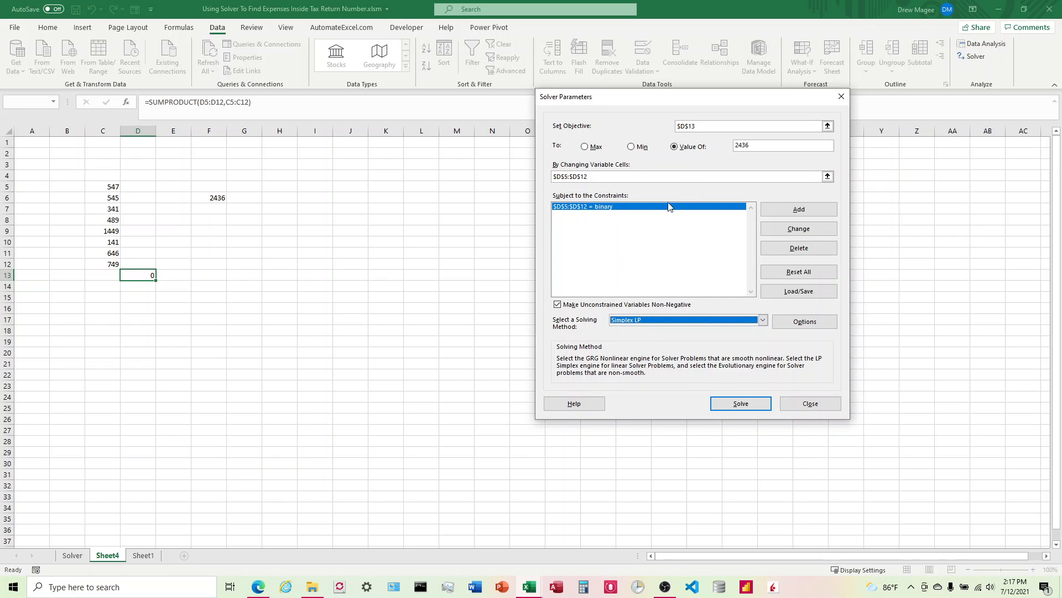
left_click(742, 404)
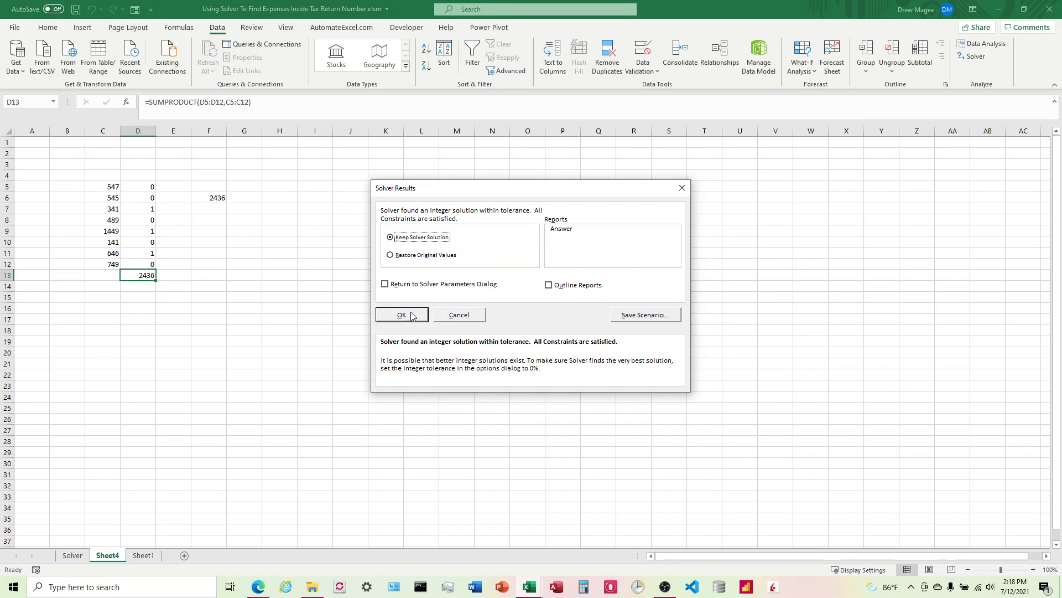
left_click(402, 315)
Select the numbers in C7, C9 and C11 marked with 1 to check that they add up to the target
left_click(140, 192)
left_click(142, 209)
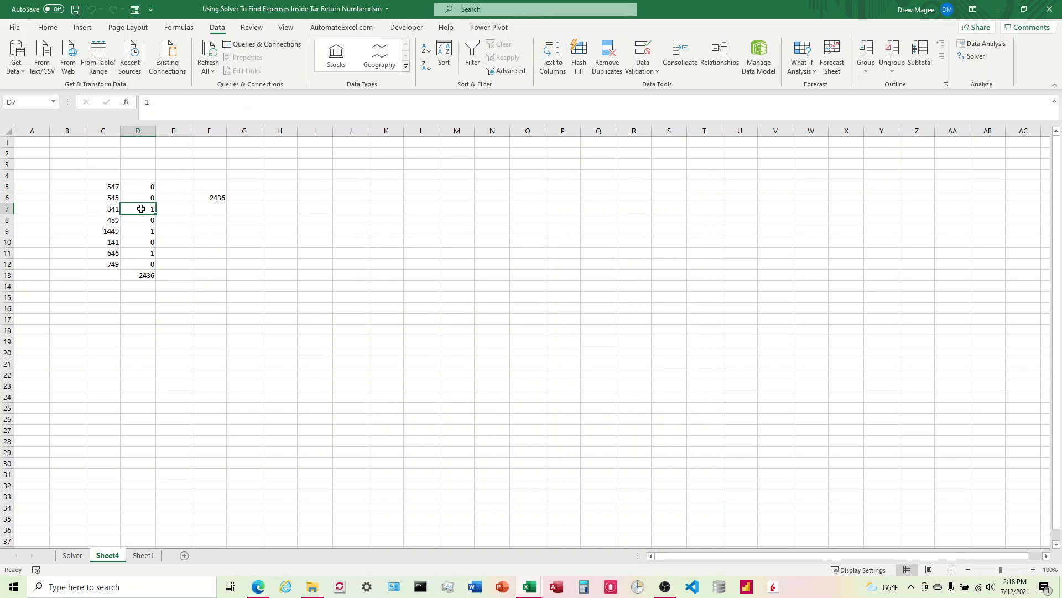
key("Left")
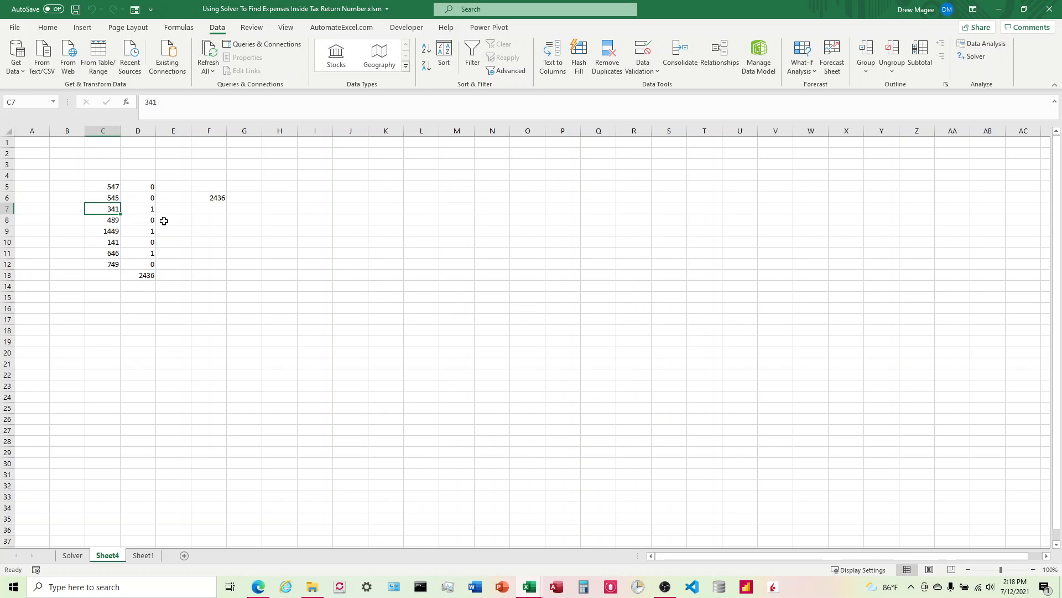
left_click(104, 232)
left_click(109, 251)
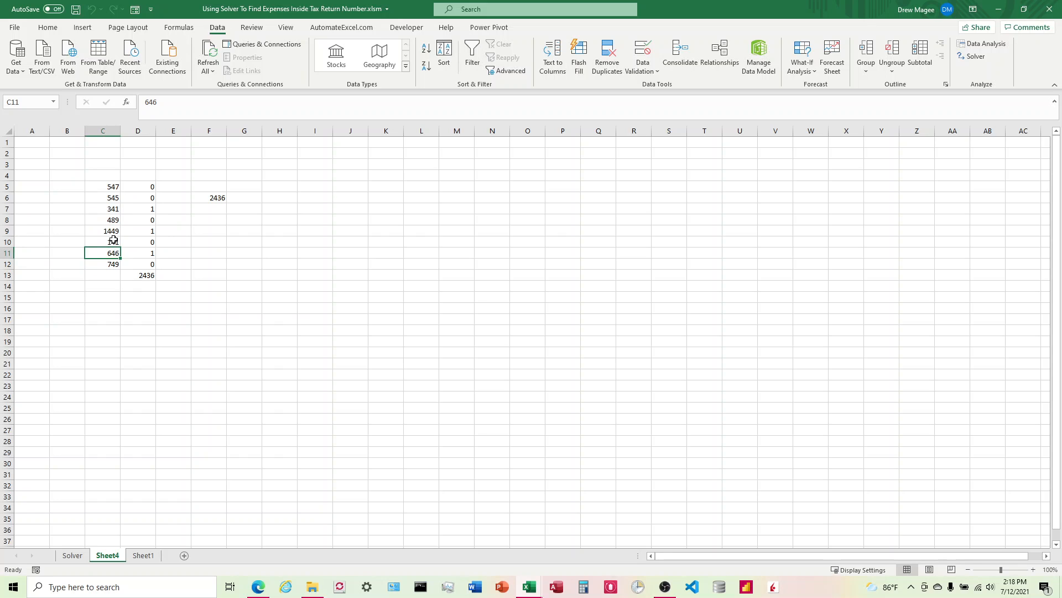
left_click(113, 232, "ctrl")
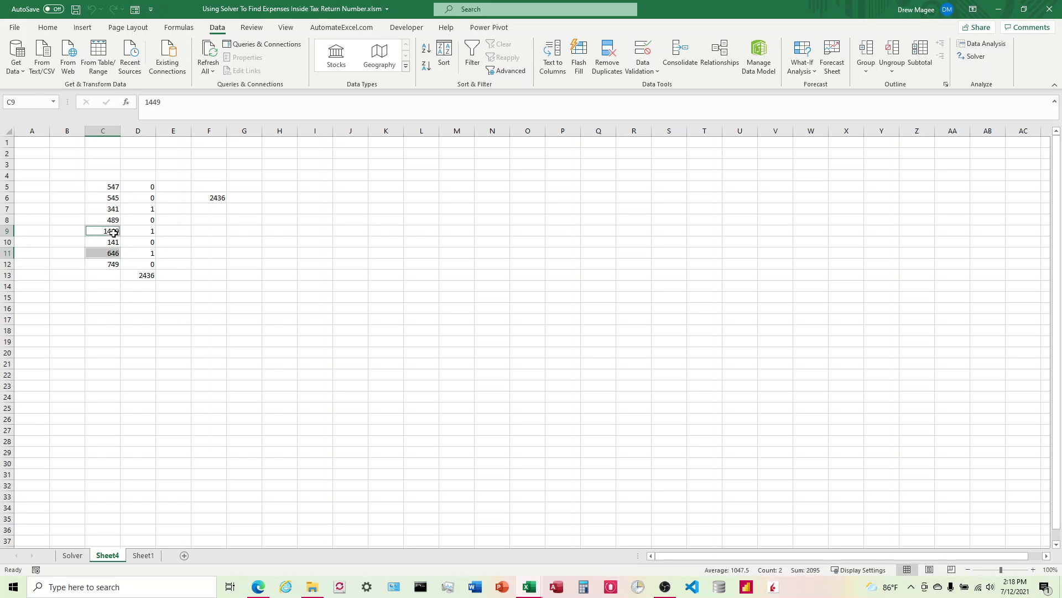
left_click(110, 208, "ctrl")
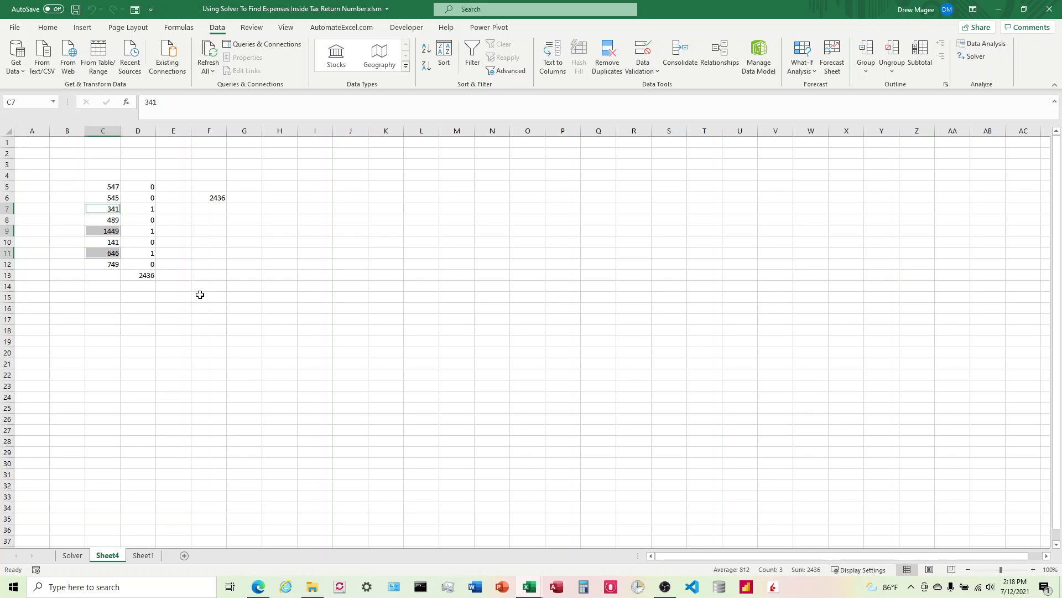
Clear everything in the range B3:I24 on Sheet4
left_click_drag(68, 164, 305, 394)
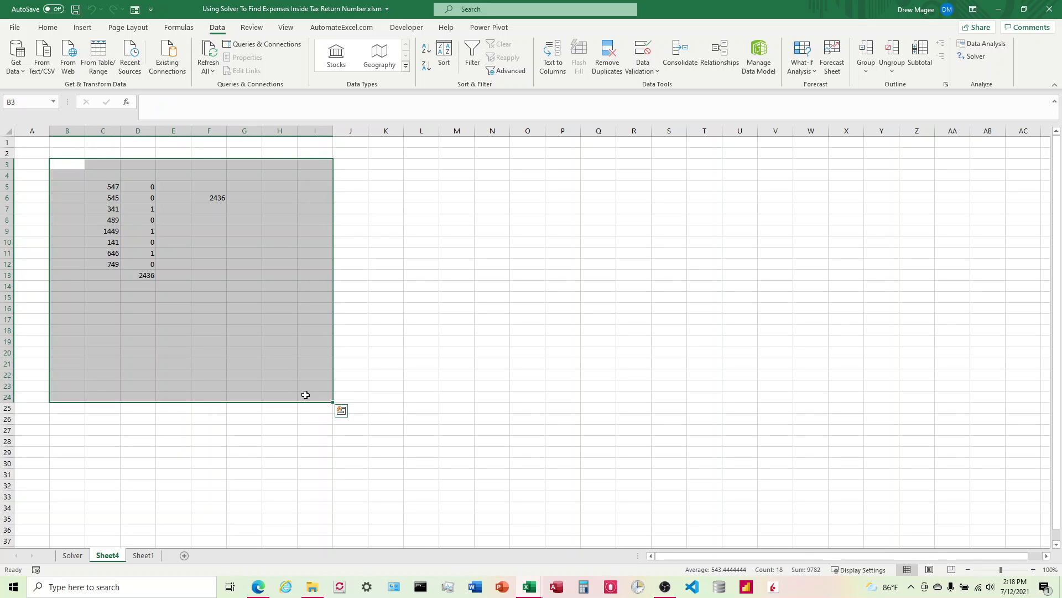
key("Delete")
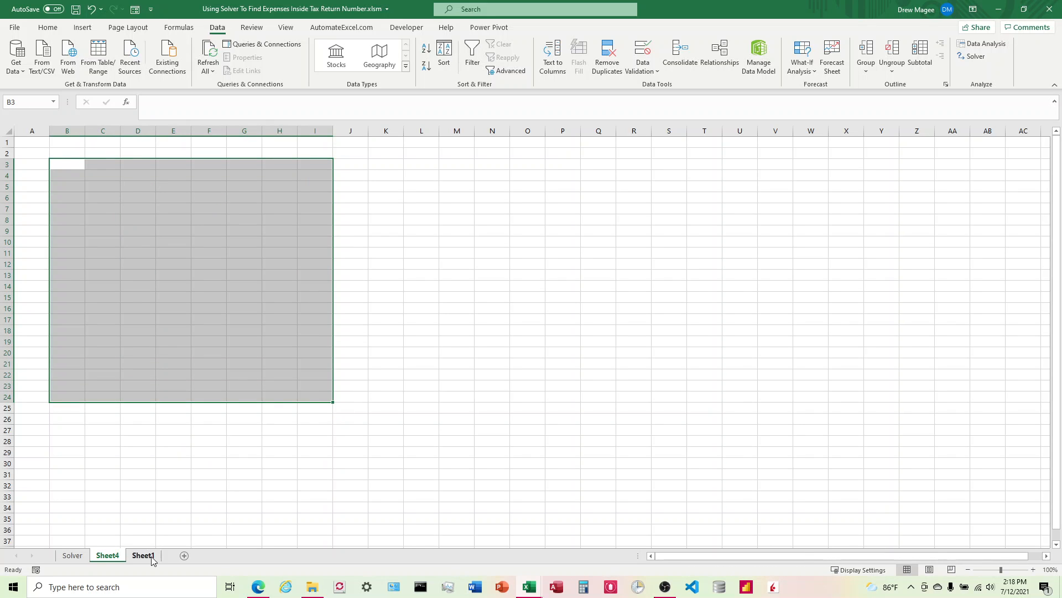
Switch to the Solver sheet and review the tax return template
left_click(72, 555)
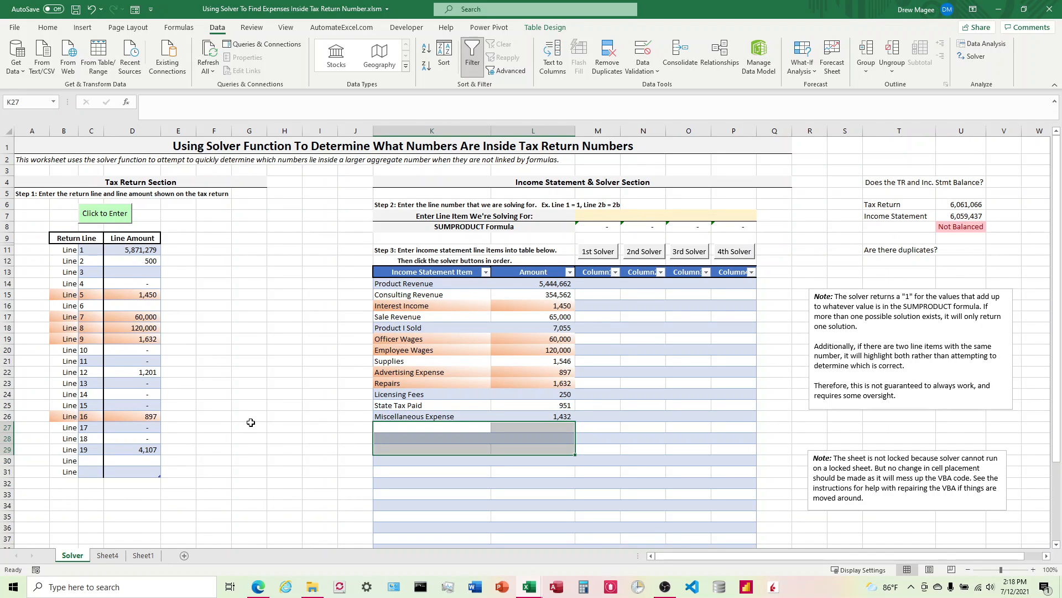
scroll(258, 417, "down", 1)
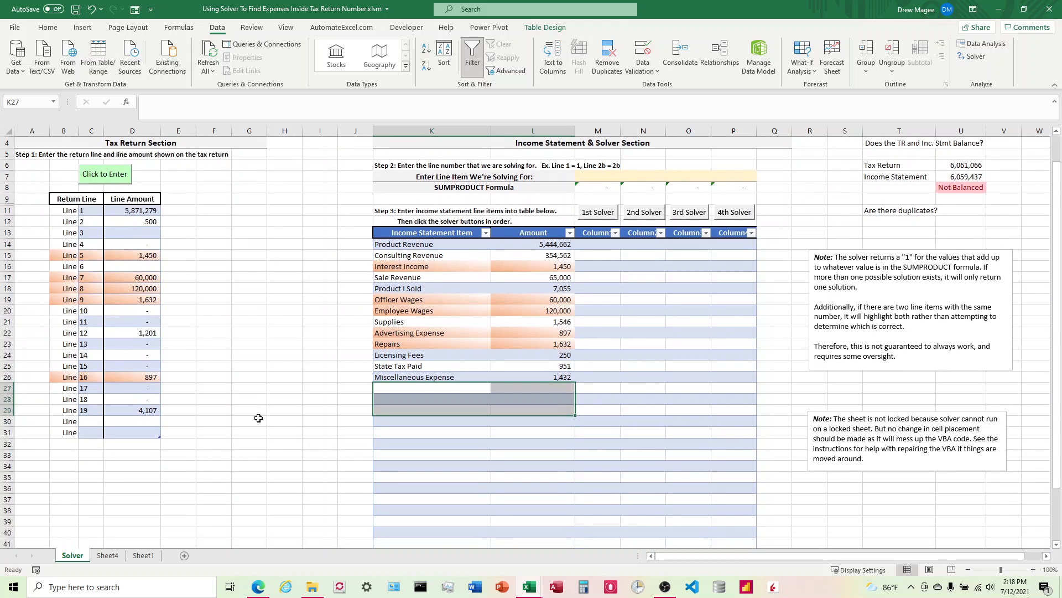
scroll(260, 421, "up", 1)
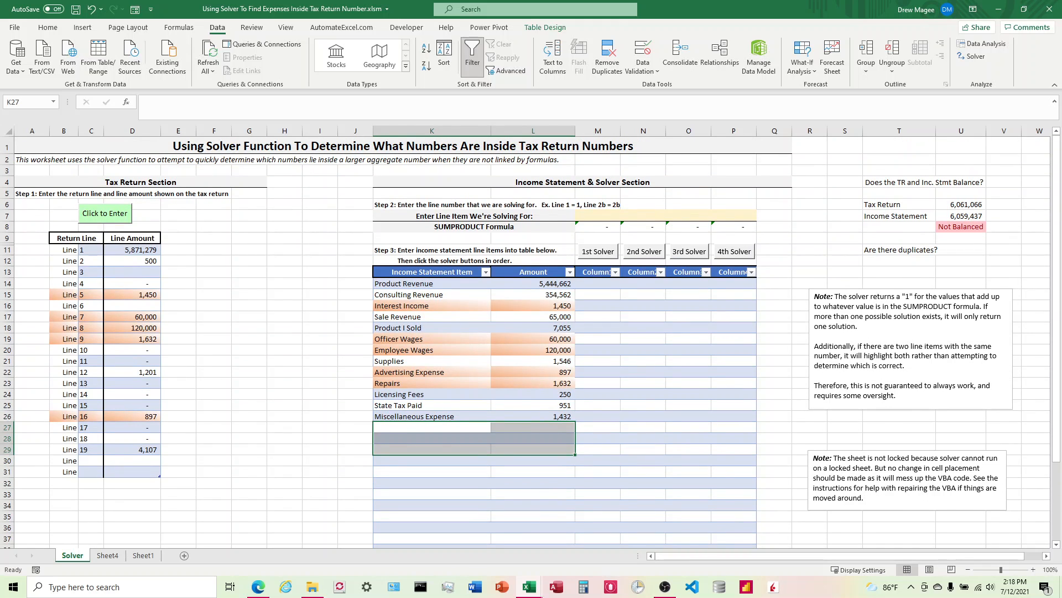
Switch to the SOLVER Instructions document in Word and scroll through the conditional formatting and VBA instructions
key("alt+Tab")
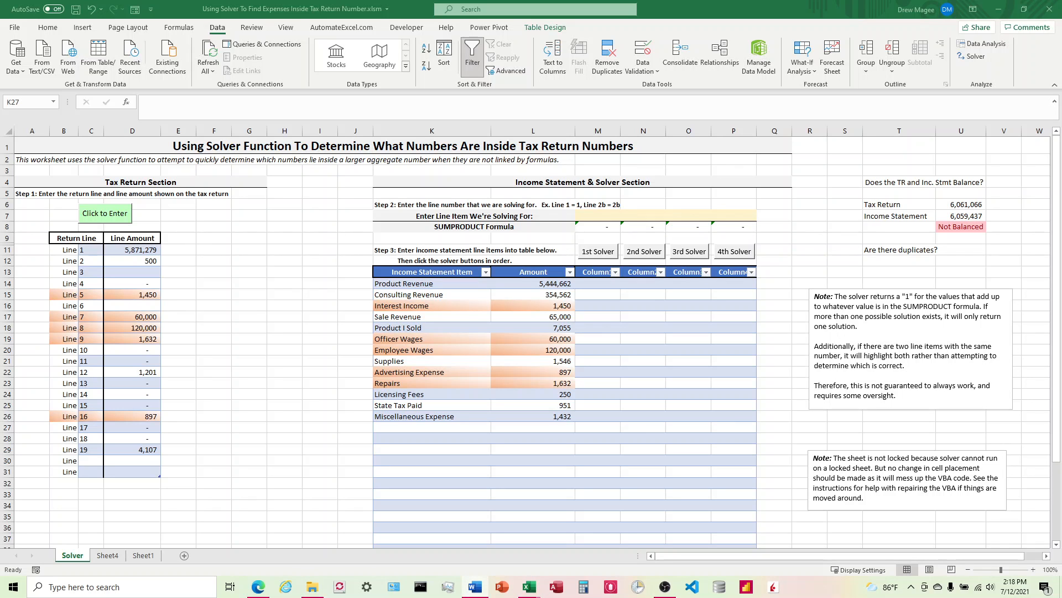
left_click(475, 586)
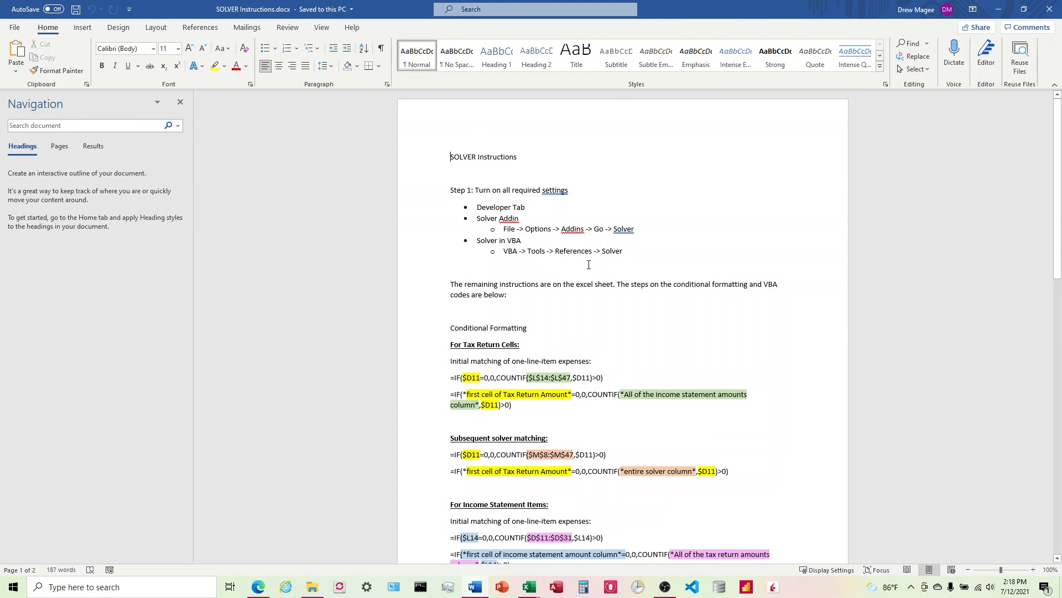
scroll(589, 264, "down", 2)
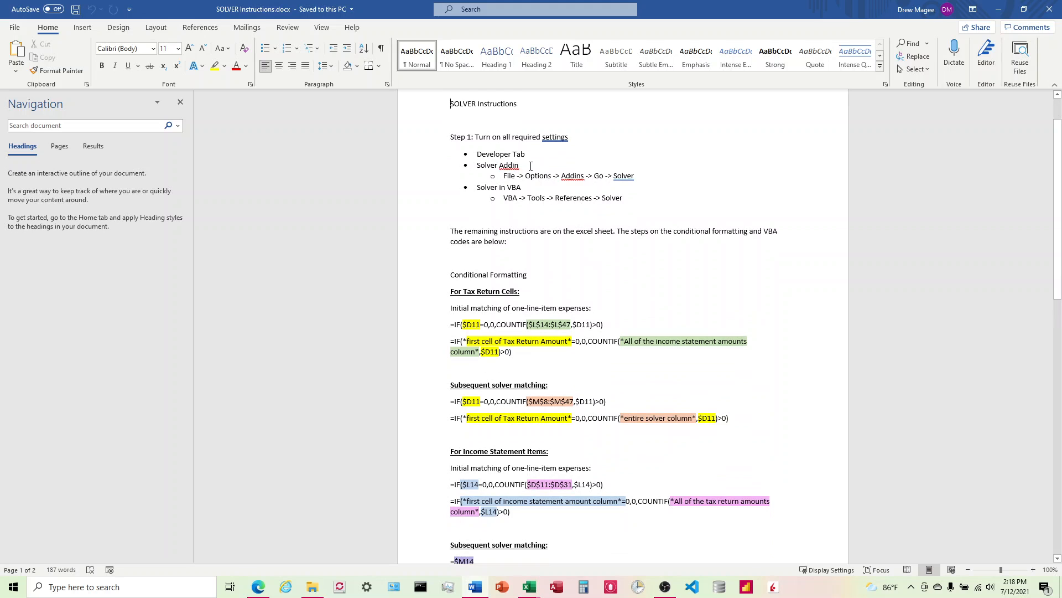
scroll(527, 210, "down", 2)
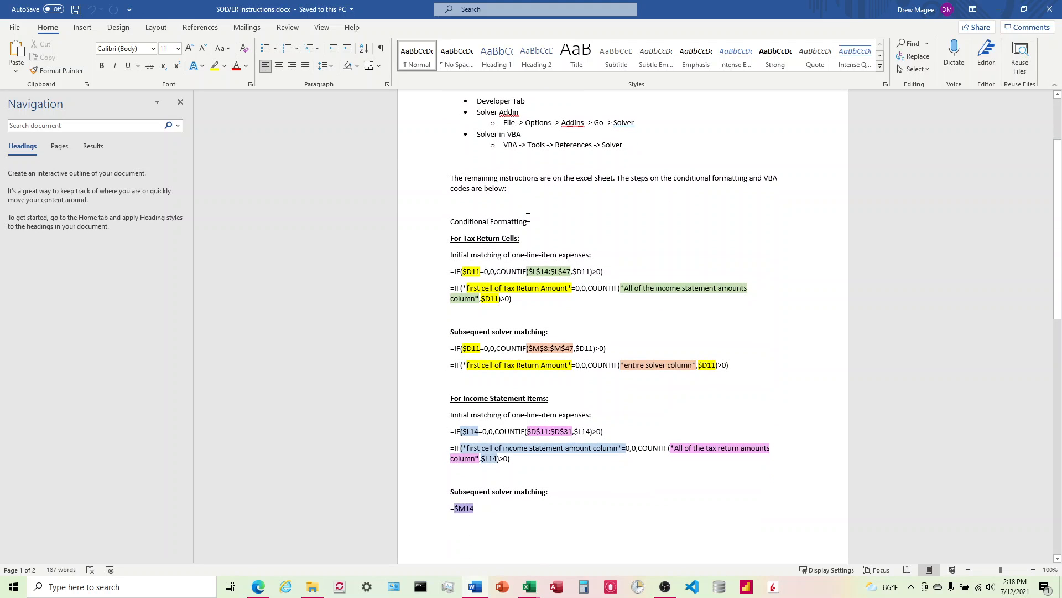
scroll(528, 217, "down", 2)
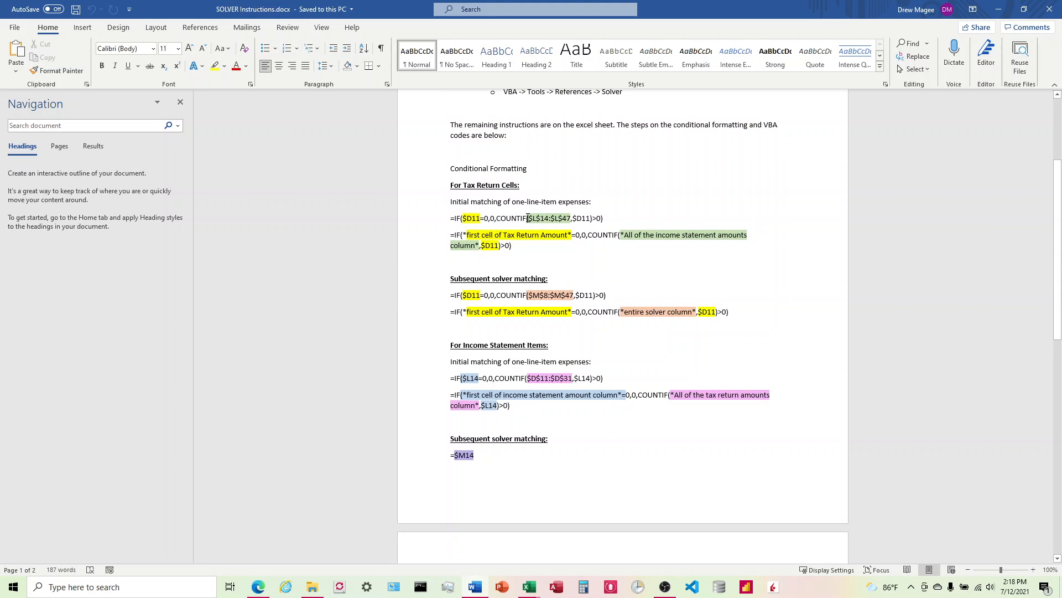
scroll(528, 217, "down", 10)
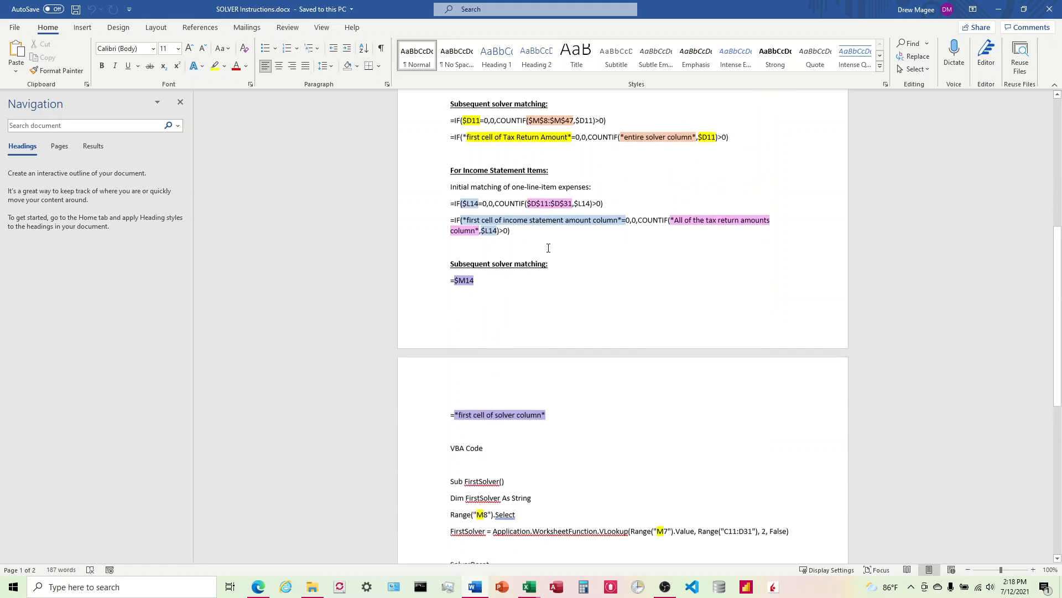
Scroll through the VBA code in the instructions document and switch back to the workbook
scroll(543, 257, "down", 11)
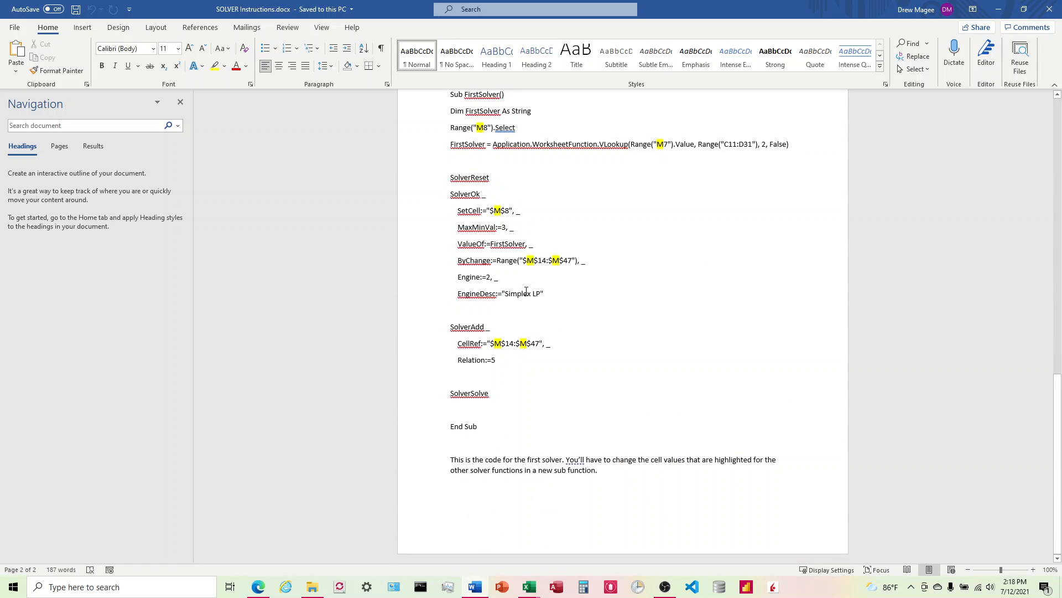
scroll(526, 292, "up", 20)
key("alt+Tab")
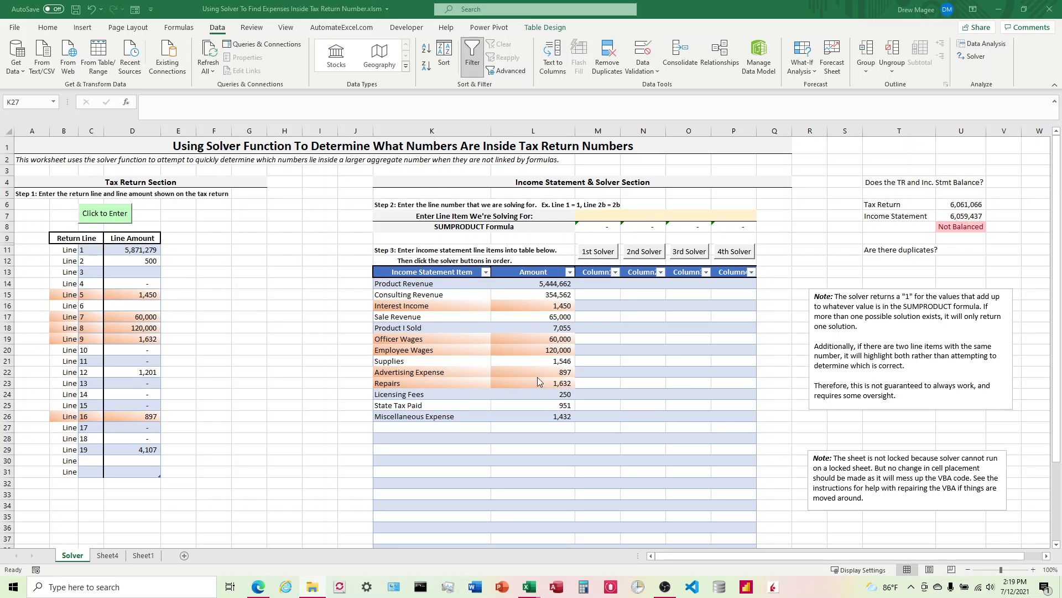
Edit the Step 1 instruction text in cell A5 of the Solver sheet
left_click(333, 342)
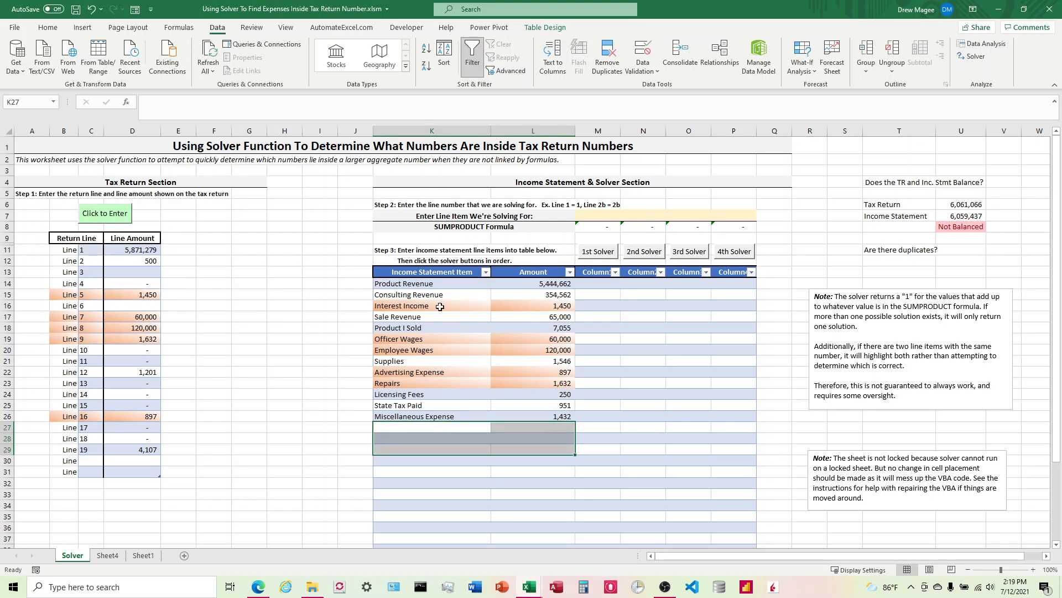
left_click(428, 284)
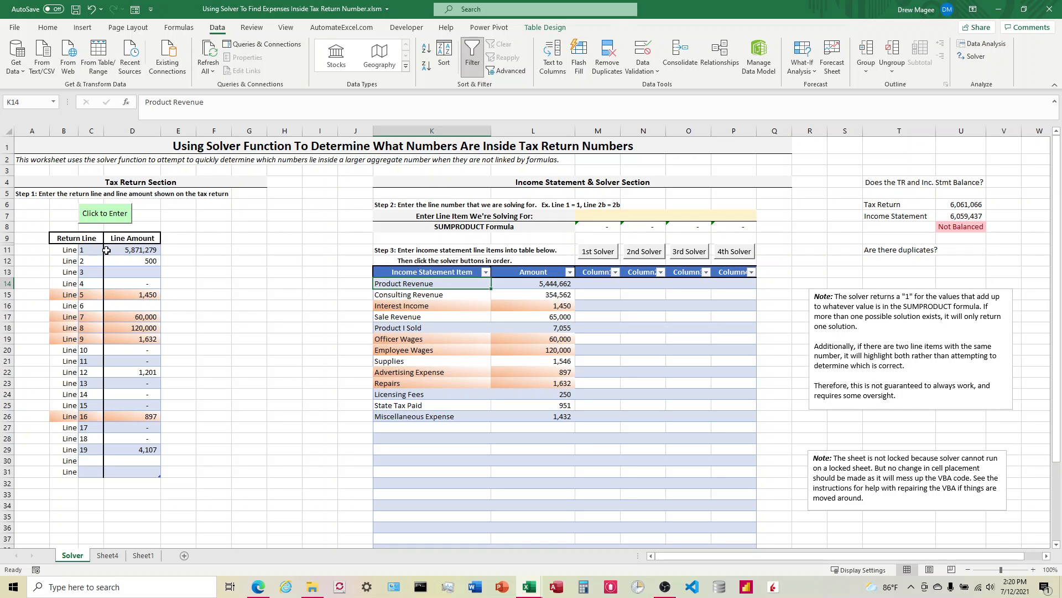
left_click(87, 250)
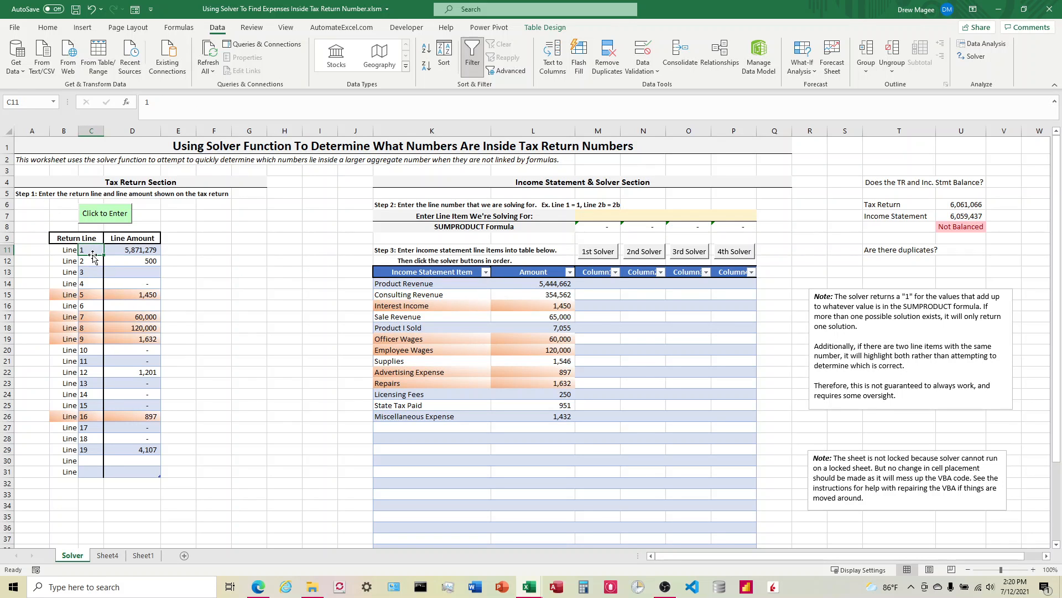
left_click(34, 196)
left_click(242, 102)
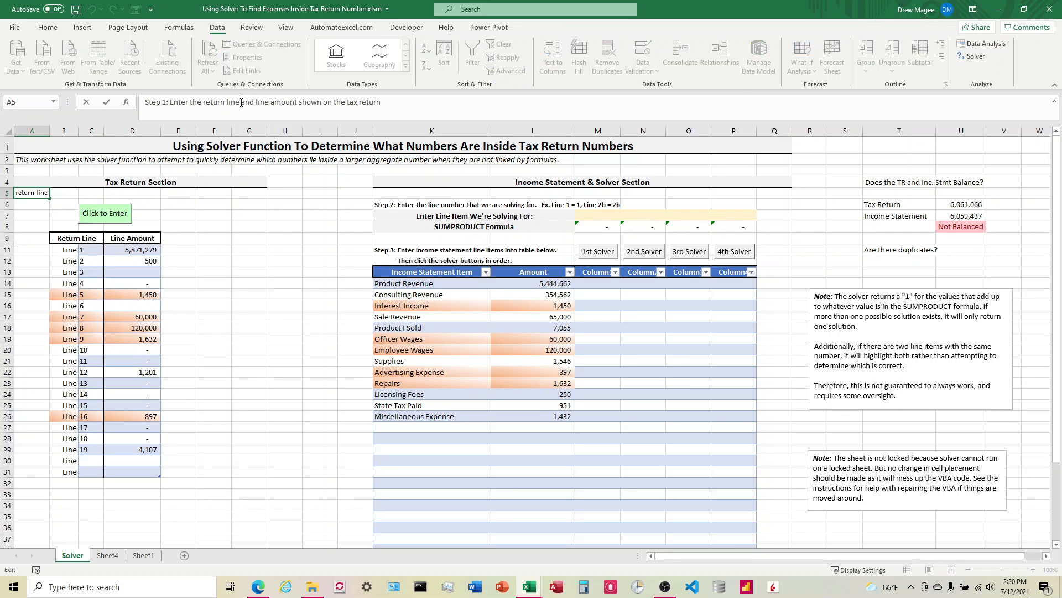
key("BackSpace")
key("BackSpace")
key("BackSpace")
key("Return")
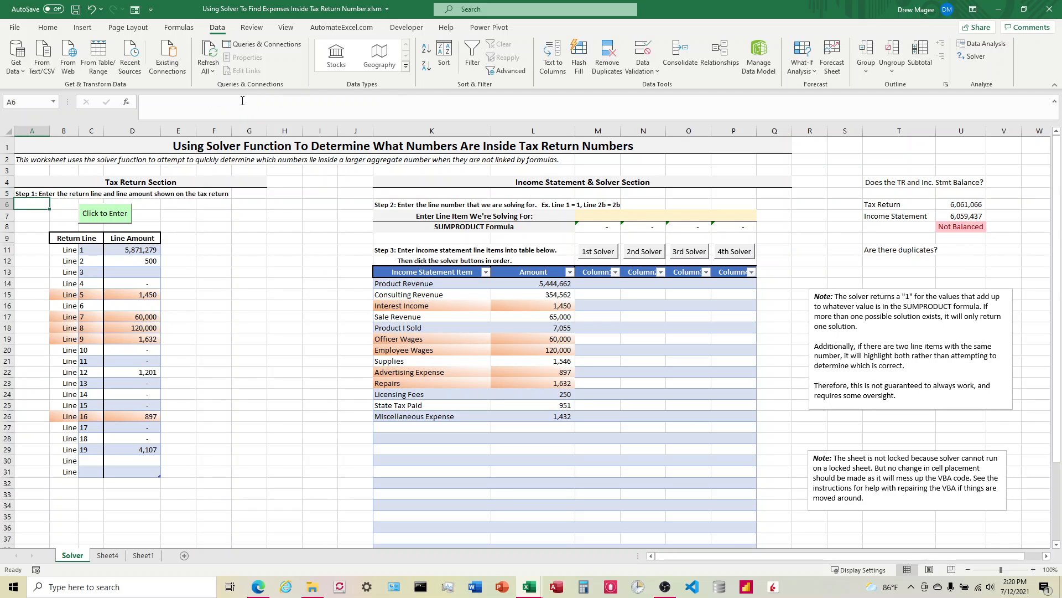
Examine the return line table, its Click to Enter data form, and the income statement items
left_click(235, 270)
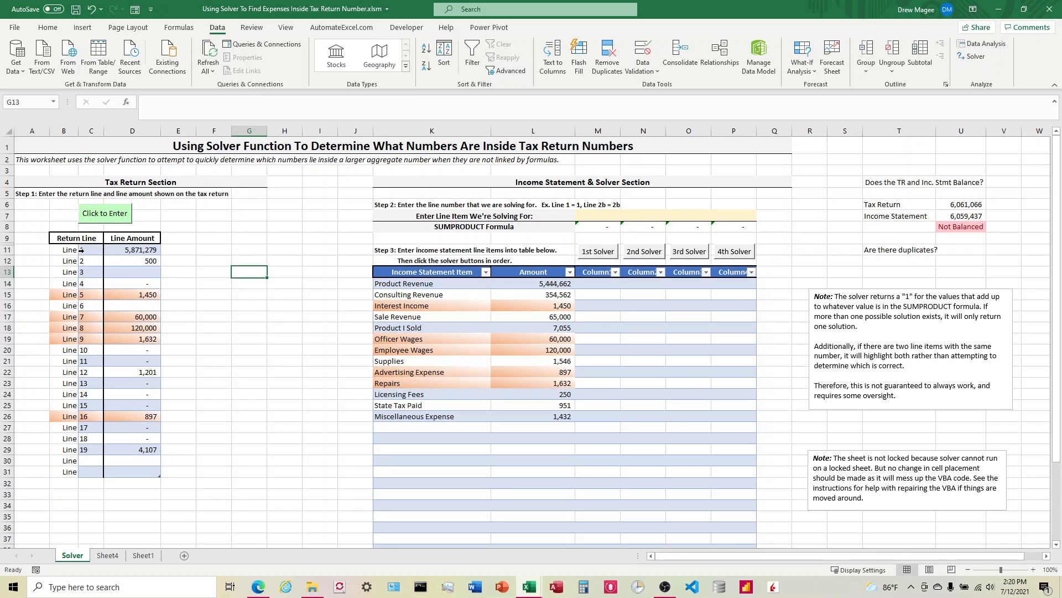
left_click(84, 250)
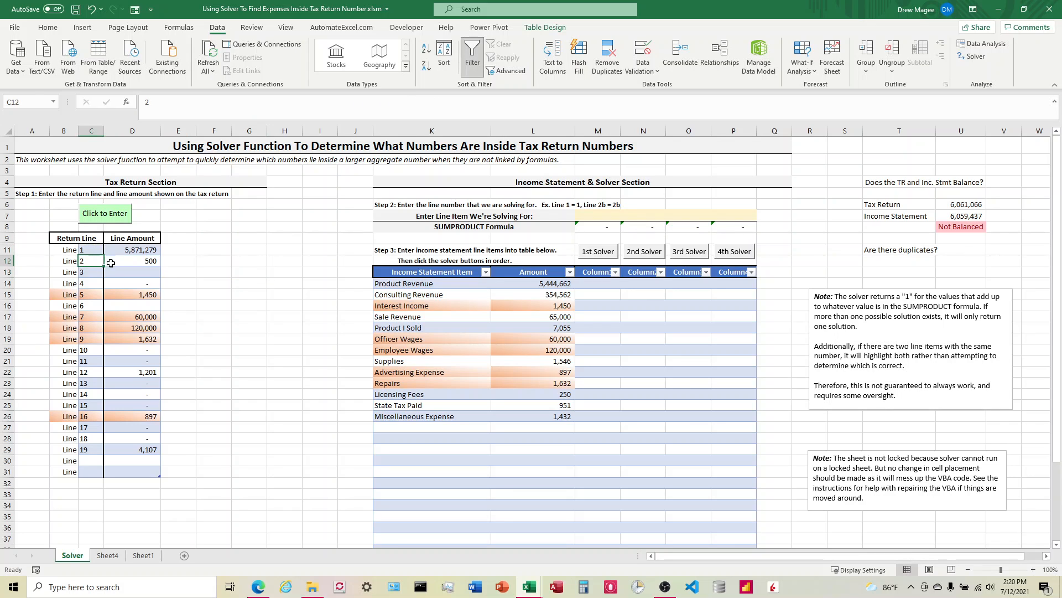
left_click_drag(135, 252, 142, 384)
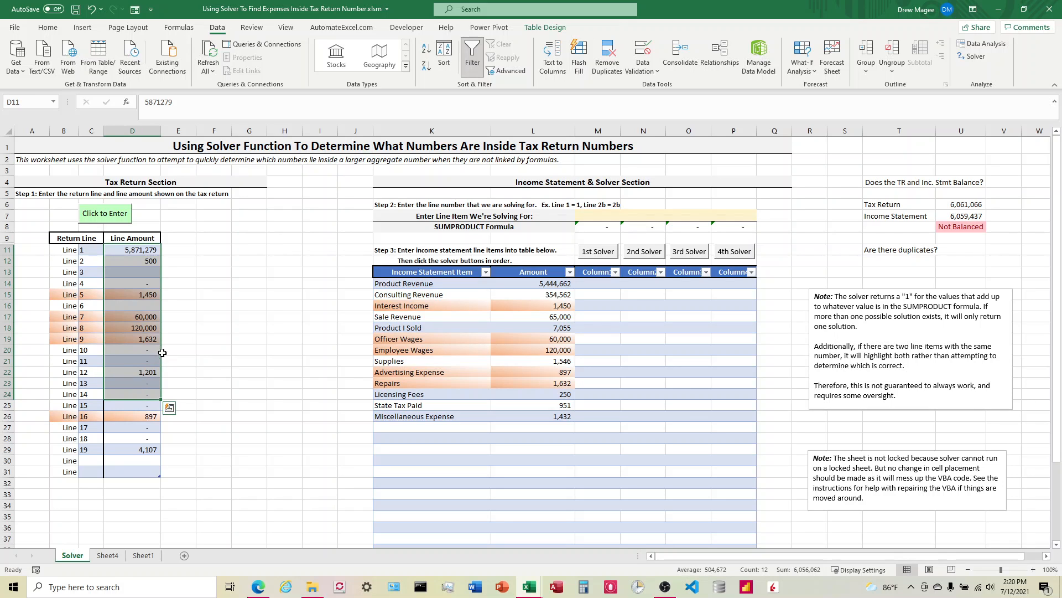
left_click(178, 204)
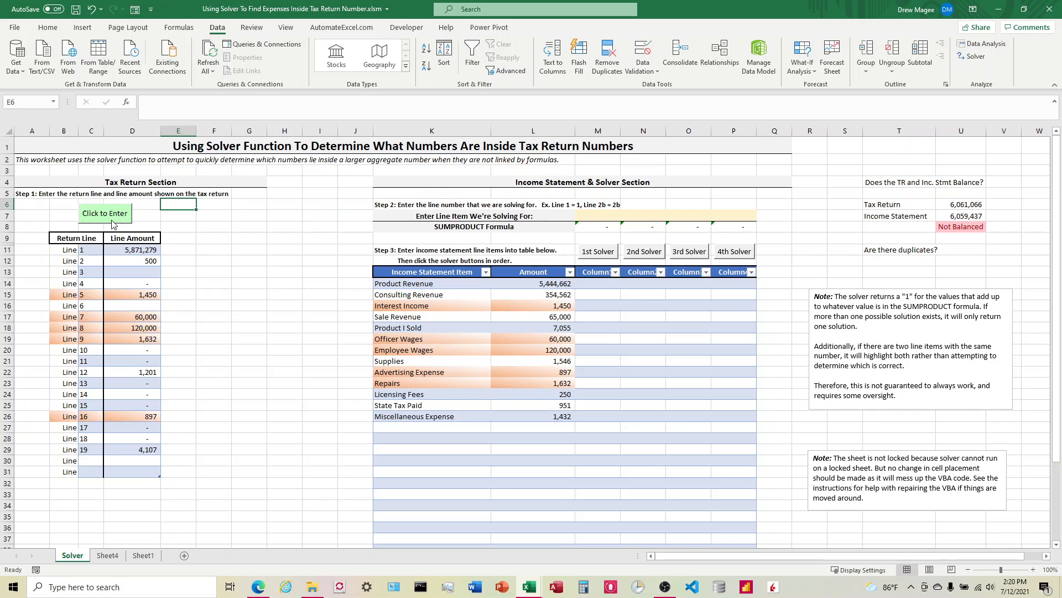
left_click(113, 220)
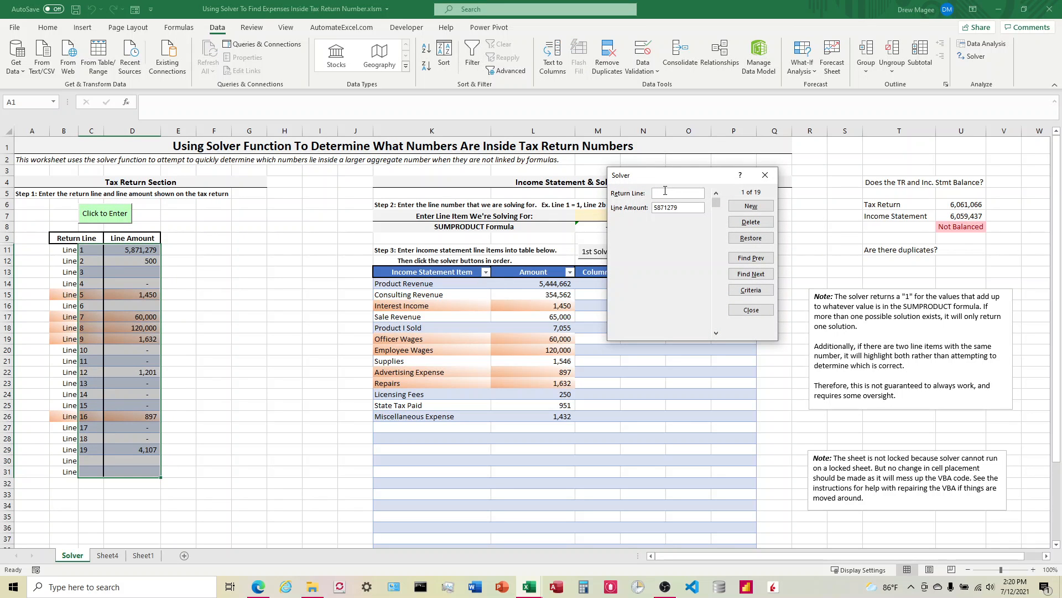
left_click(764, 176)
left_click(103, 253)
key("Right")
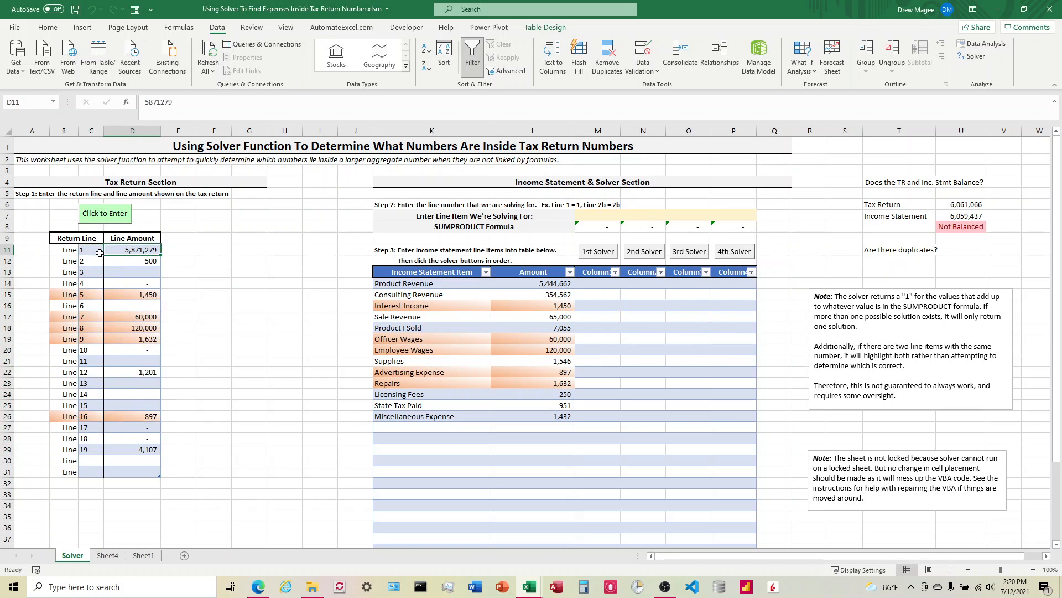
key("Left")
key("Down")
key("Down")
key("Right")
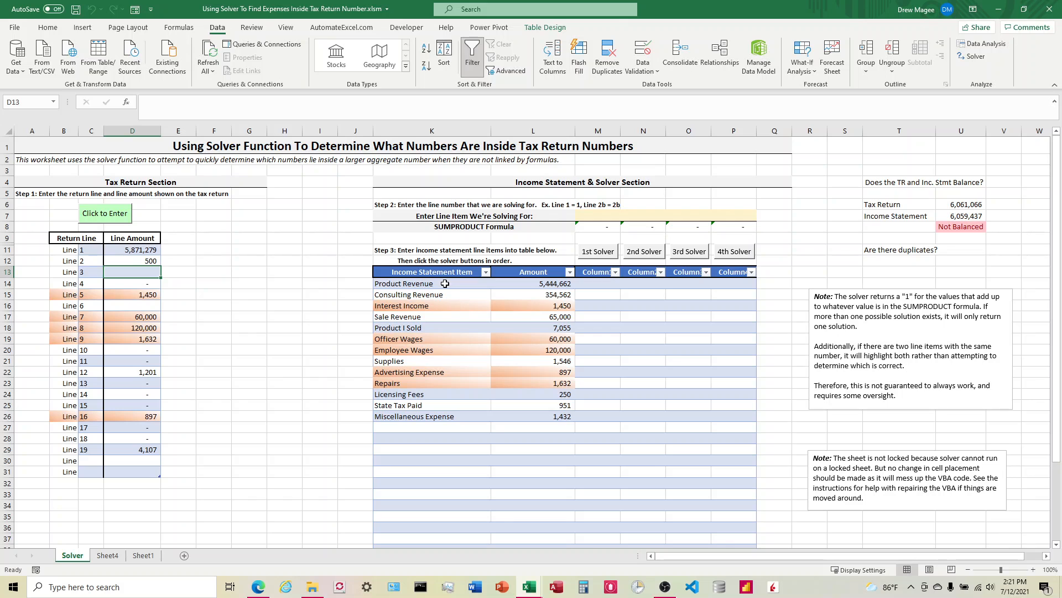
left_click_drag(444, 283, 487, 371)
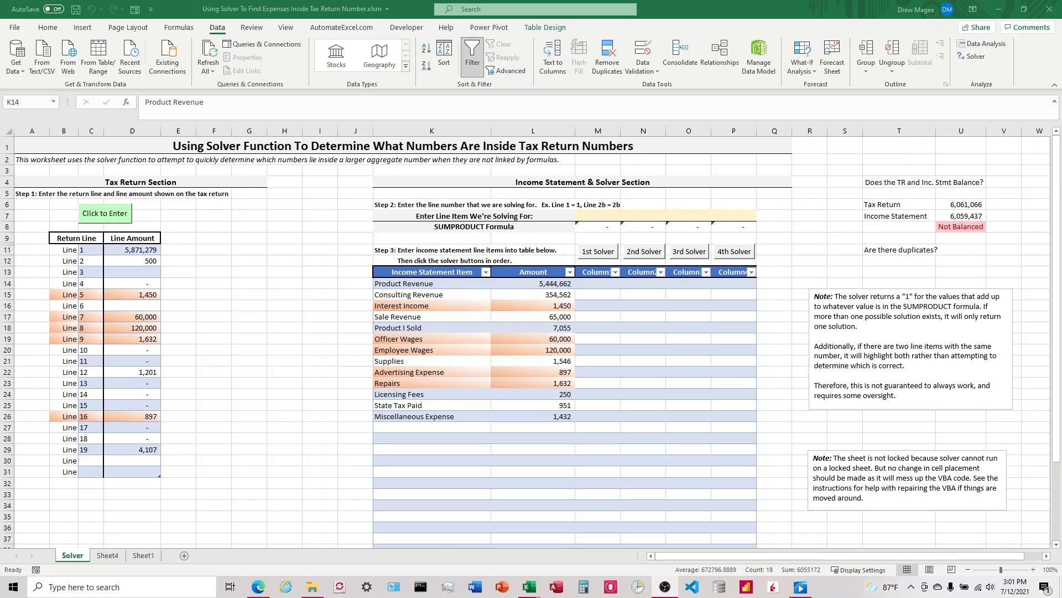
Add a Uniforms item with an amount of 480 to the income statement table
left_click(402, 426)
left_click(400, 427)
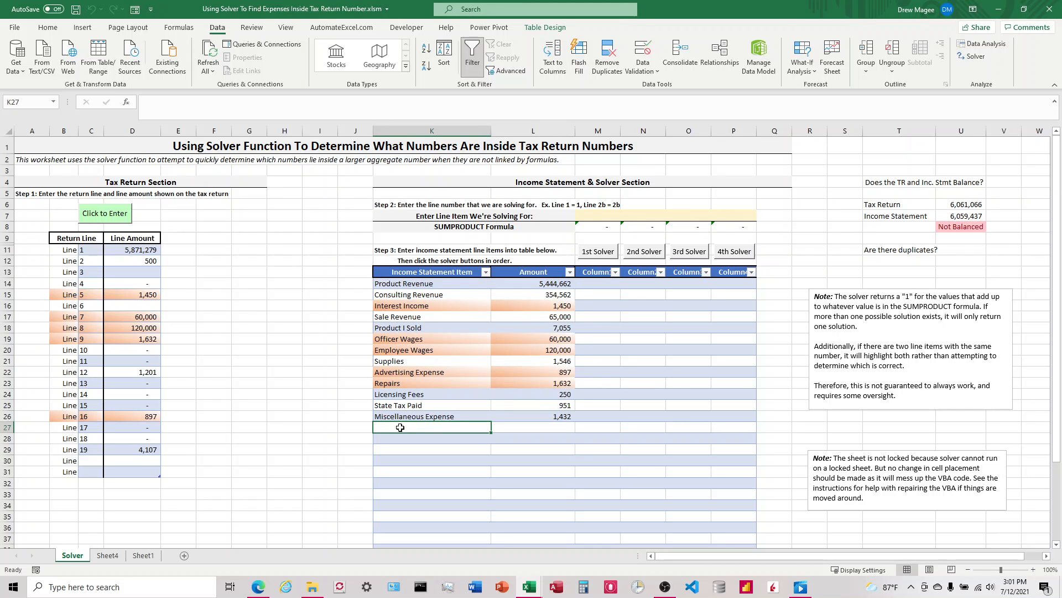
type("Un")
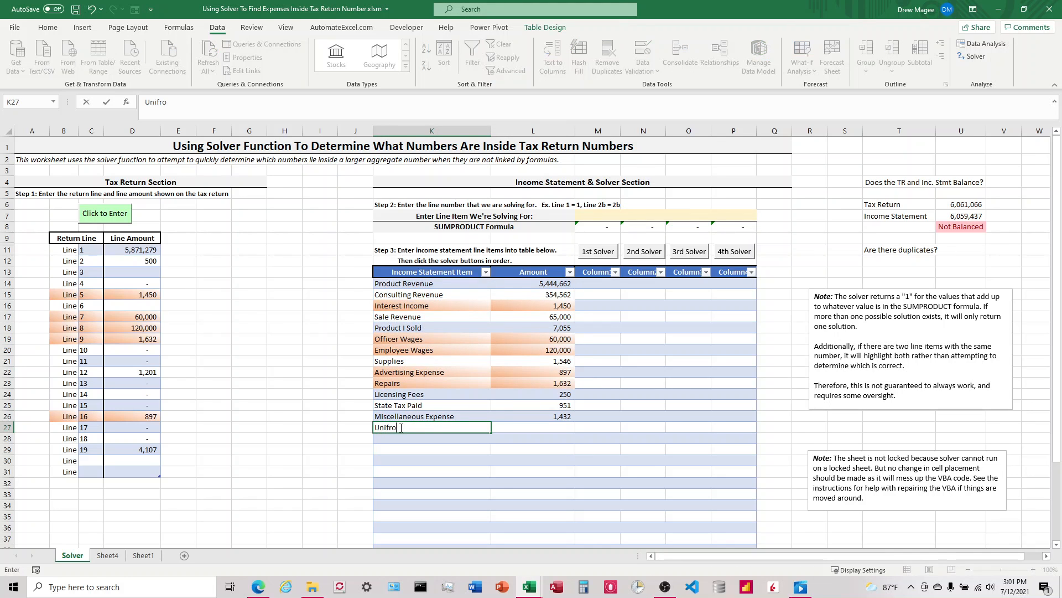
type("iforms")
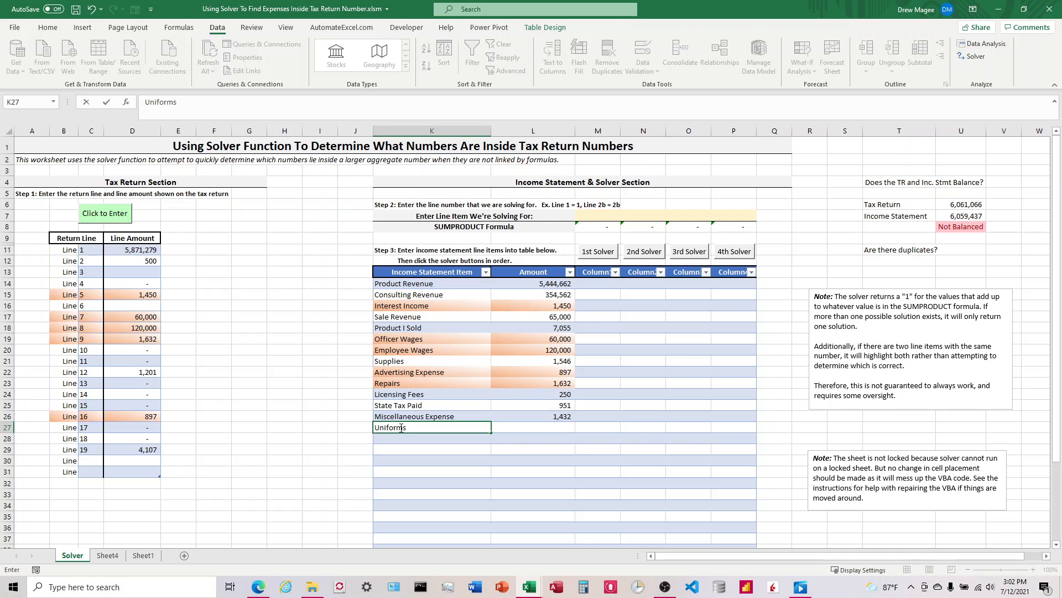
key("Tab")
type("480")
key("Return")
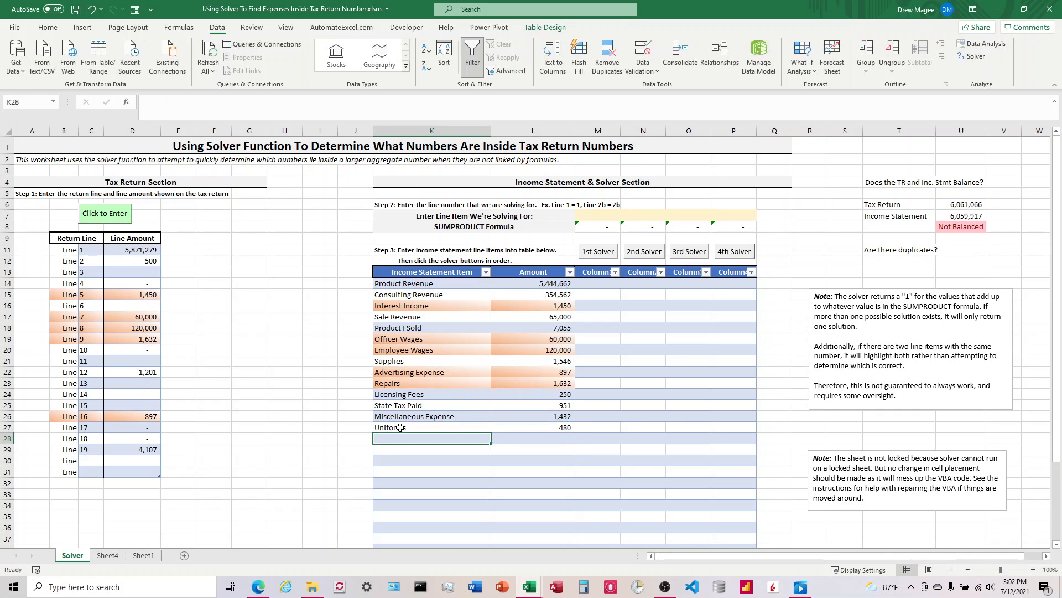
Add Shipping Postage with 649 and Returned Items with 500 as new income statement rows
type("Shipping Postage")
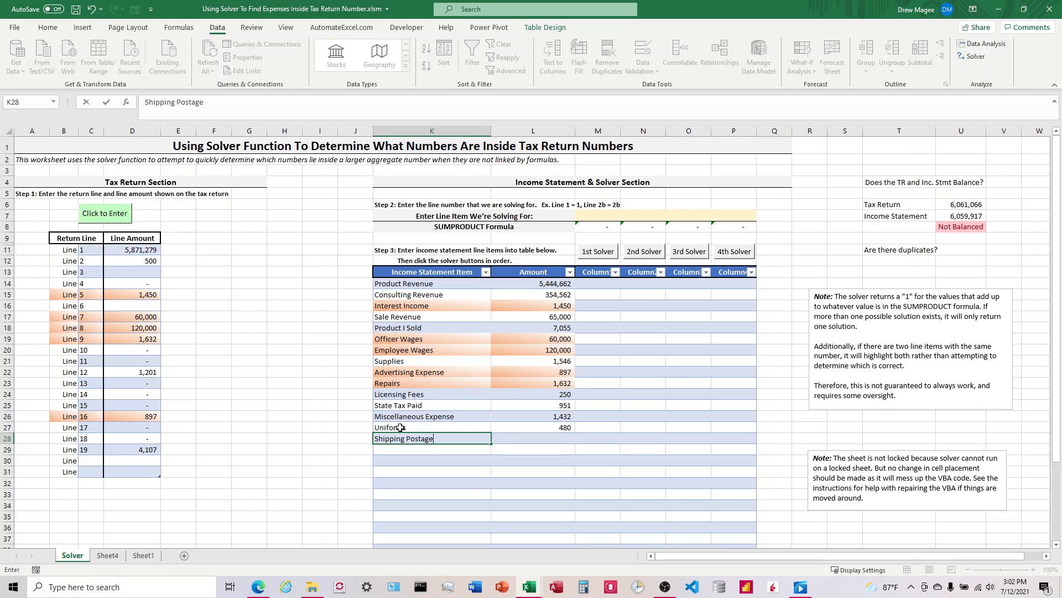
key("Tab")
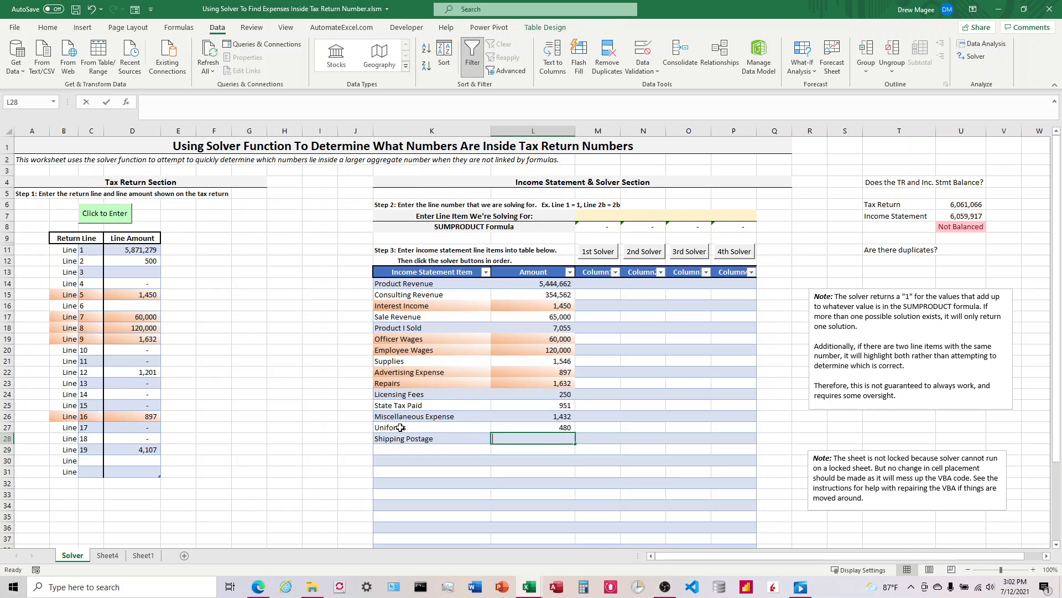
type("649")
key("Return")
type("Returned Item")
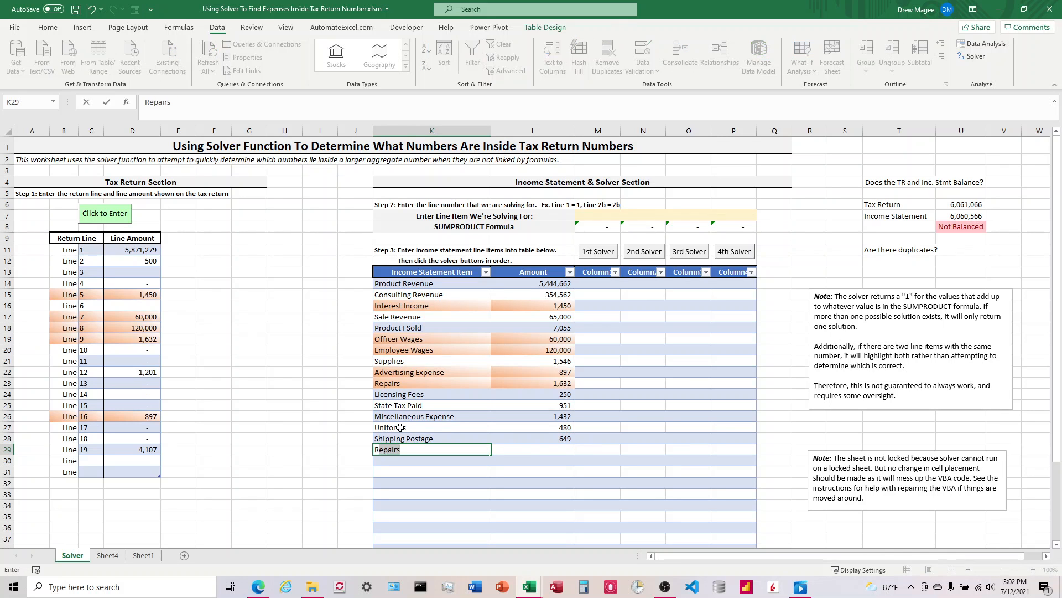
type("s")
key("Tab")
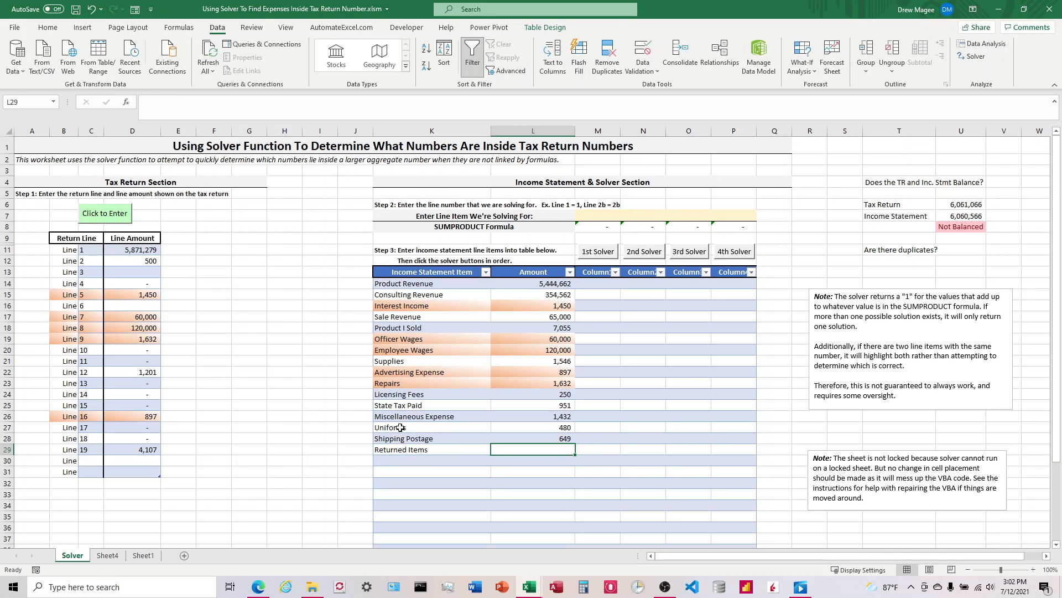
type("500")
key("Return")
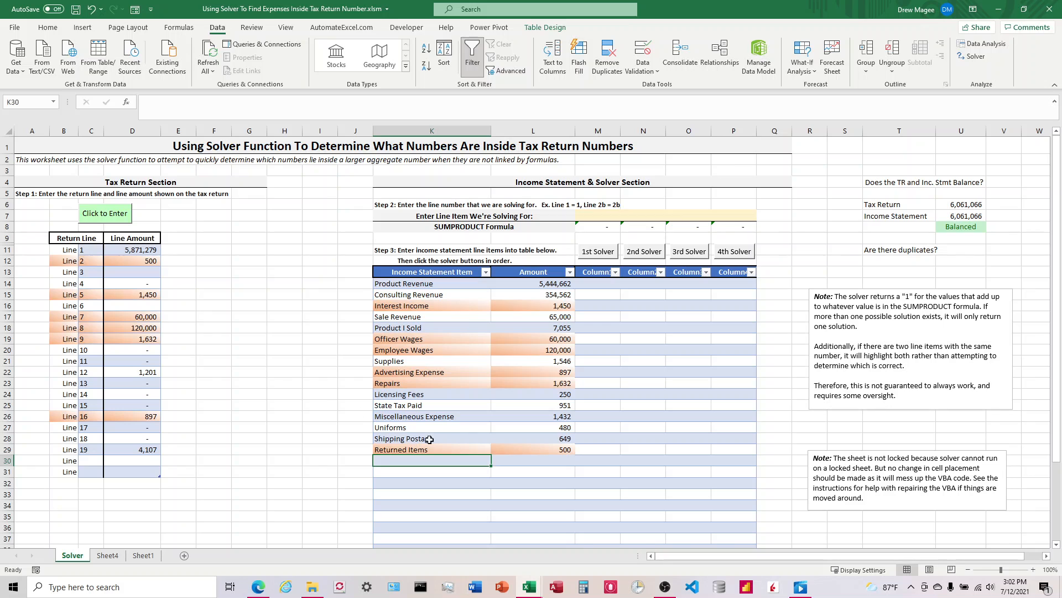
Change the Uniforms amount to 500
left_click(548, 426)
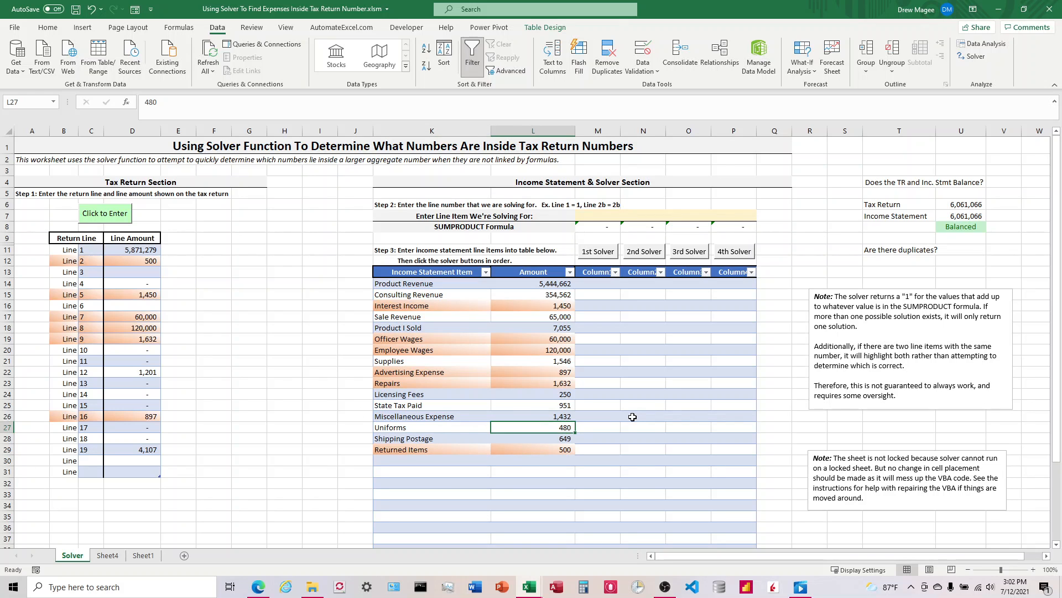
key("Up")
key("Up")
key("Down")
key("Down")
key("Up")
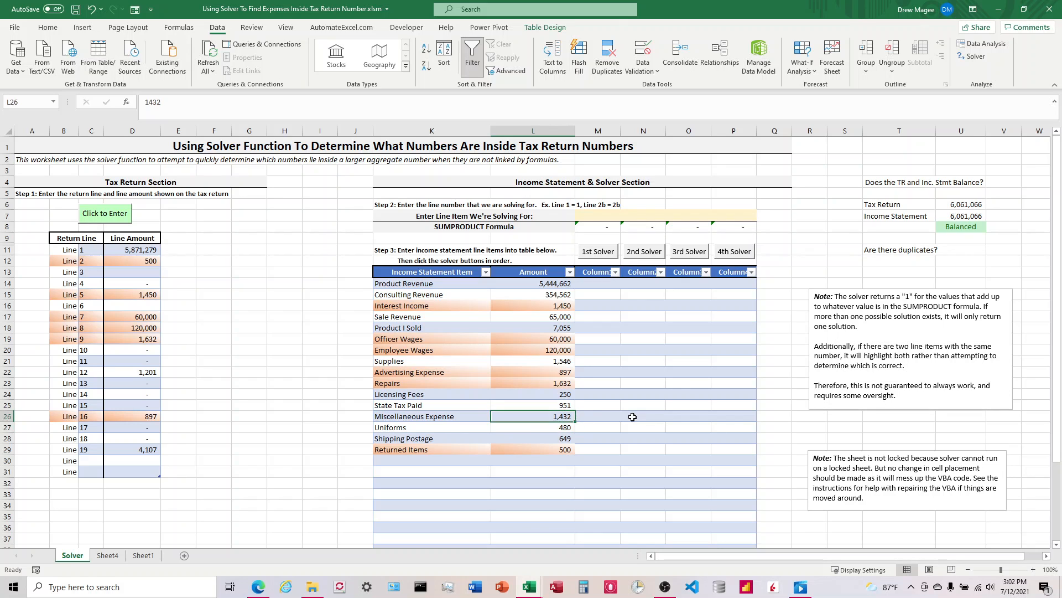
key("Down")
key("Up")
key("Down")
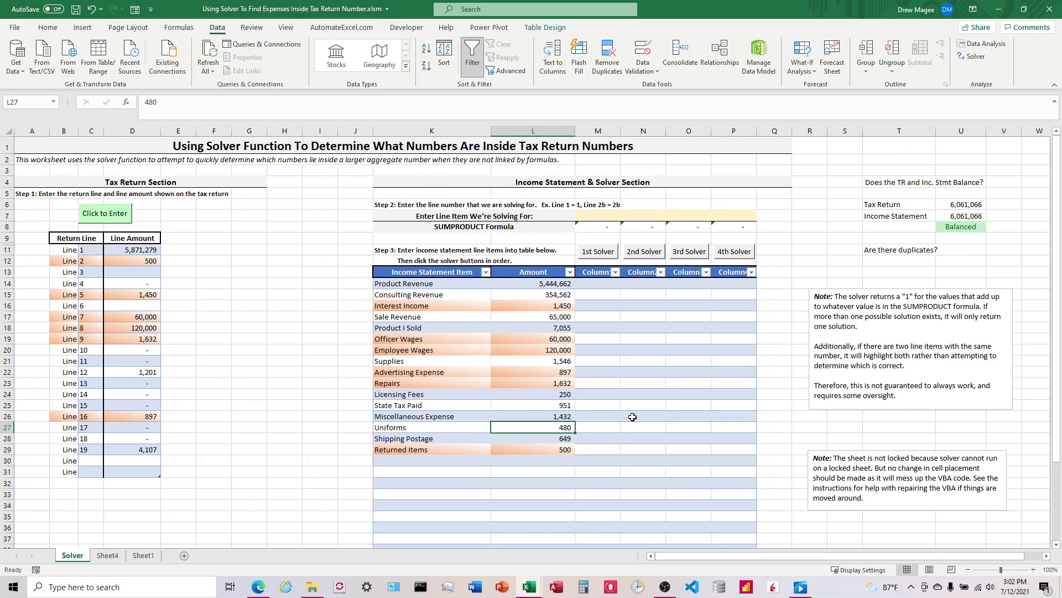
type("500")
key("Return")
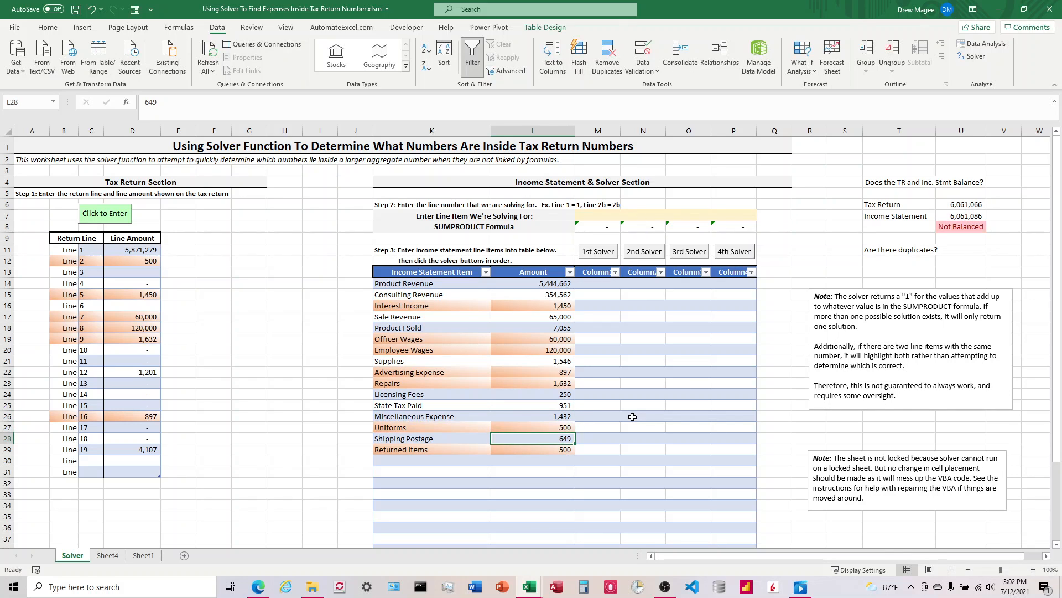
Set the Uniforms amount back to 480
left_click(548, 428)
type("4")
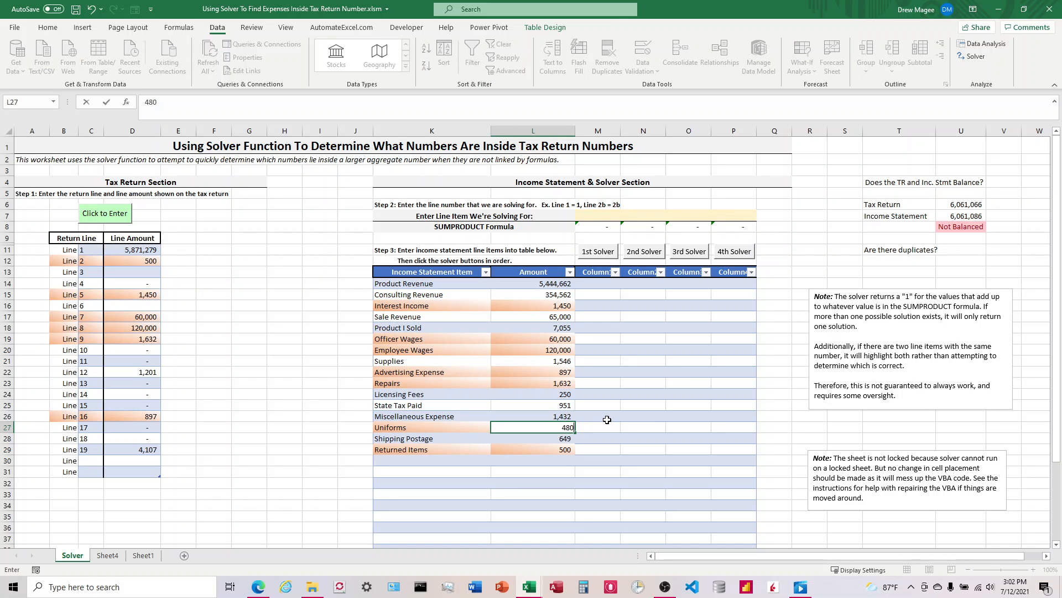
type("80")
key("Return")
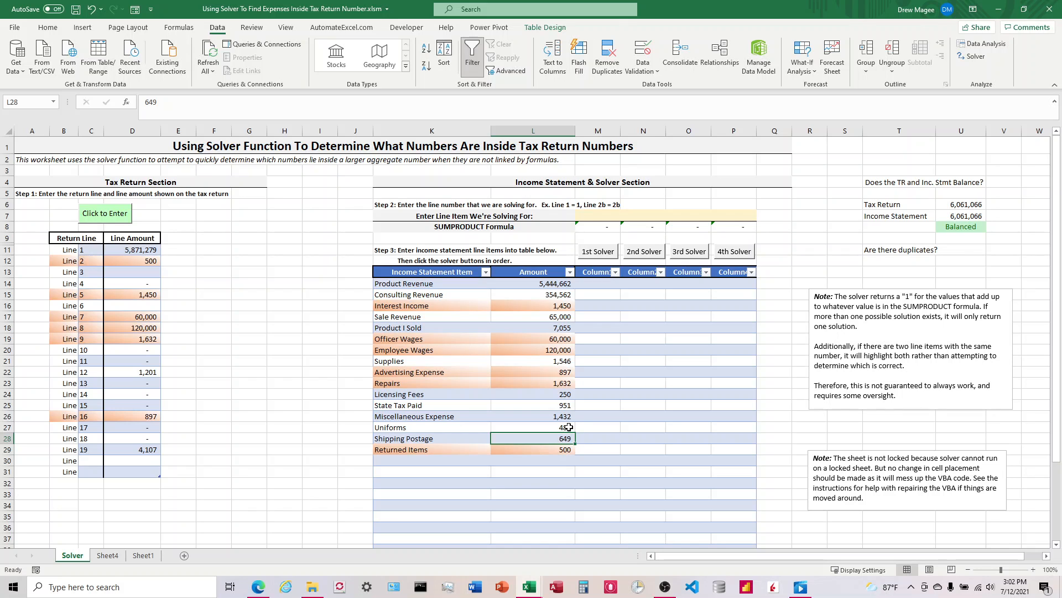
Delete the 'Are there duplicates?' label from T11
left_click(901, 249)
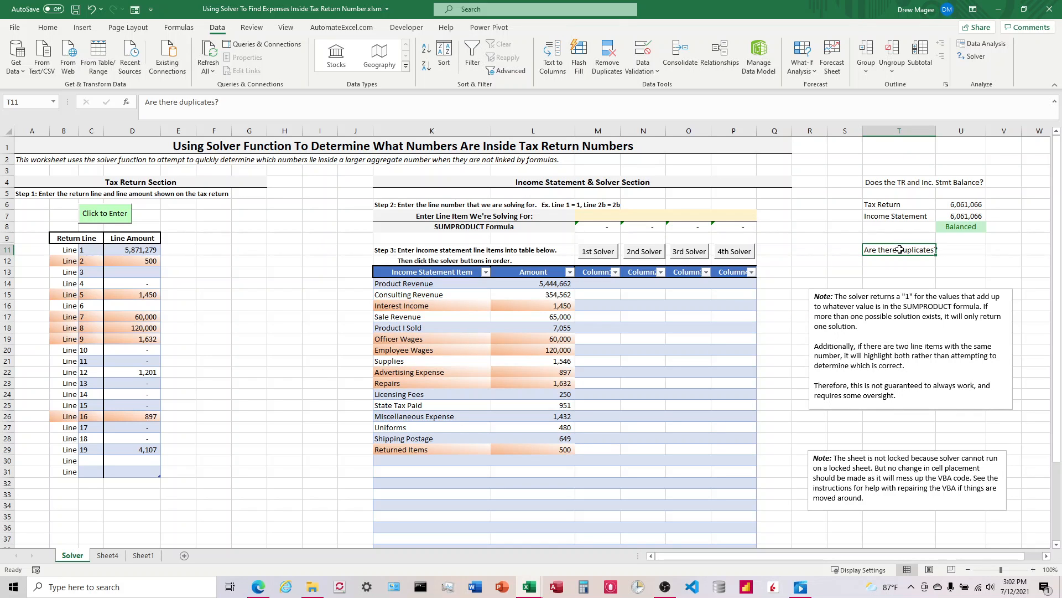
key("Delete")
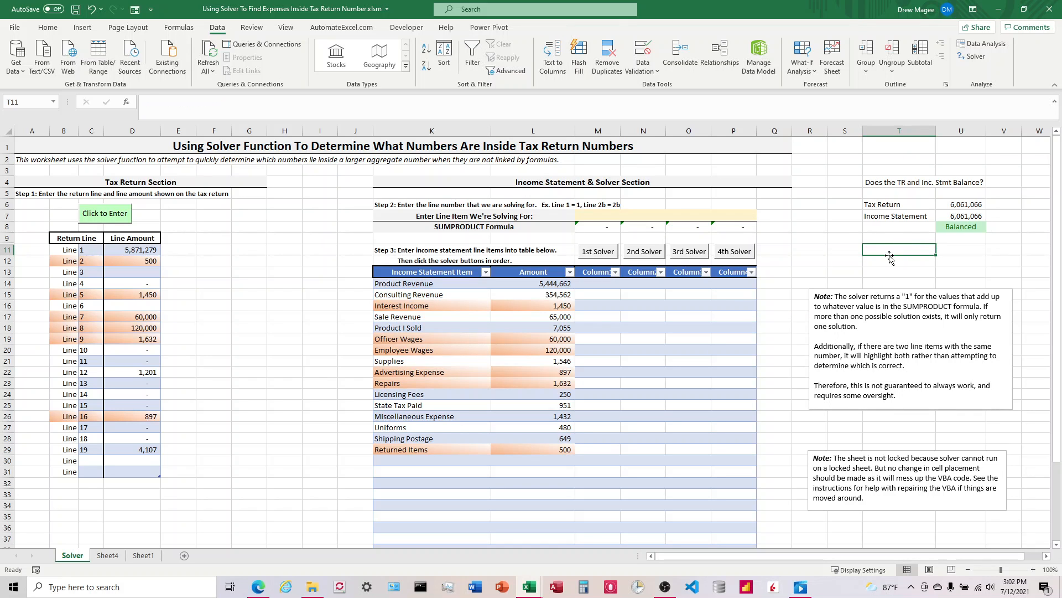
Inspect the balance check formula and the return line amounts
left_click(792, 364)
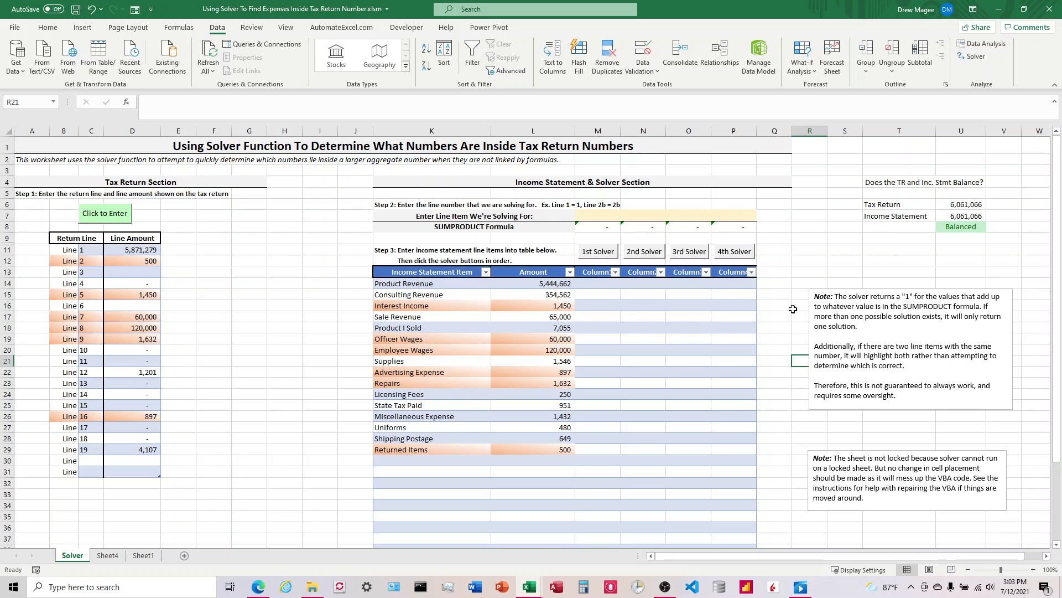
left_click(953, 227)
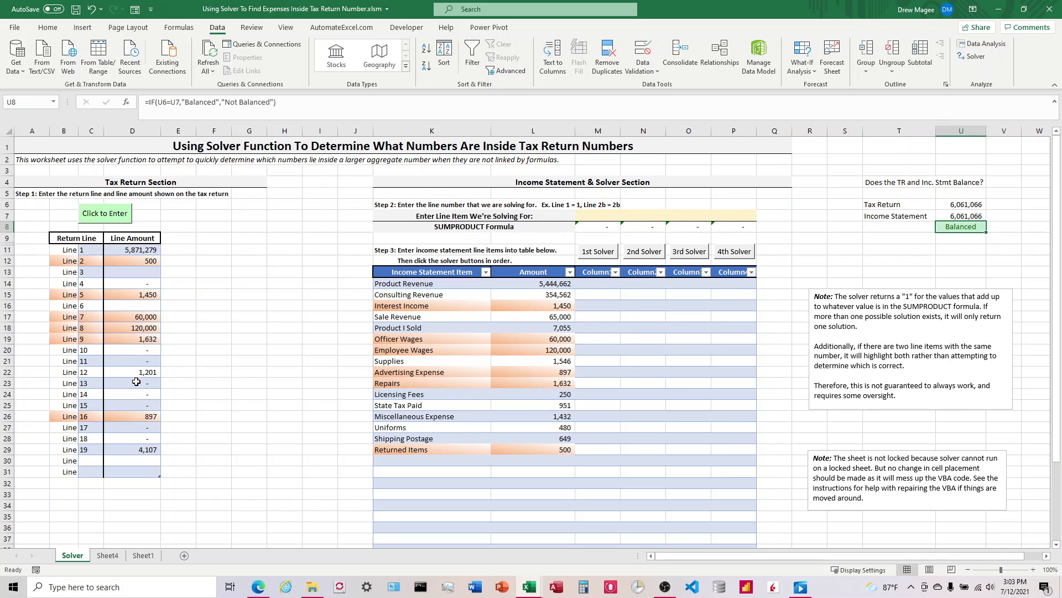
left_click(148, 449)
left_click(148, 375)
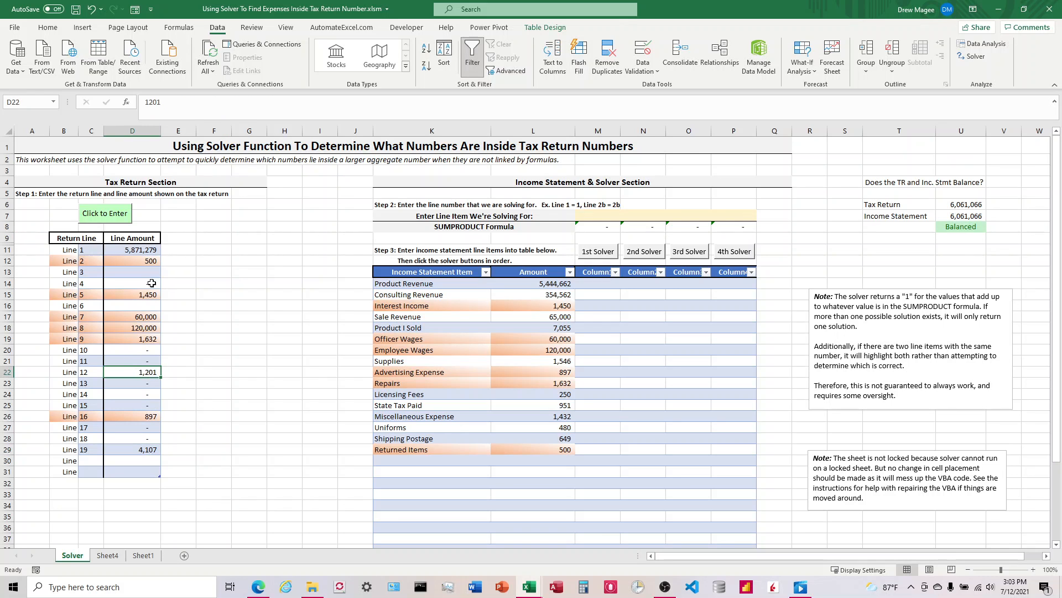
Compare the return line amounts with the income statement item amounts
left_click(147, 250)
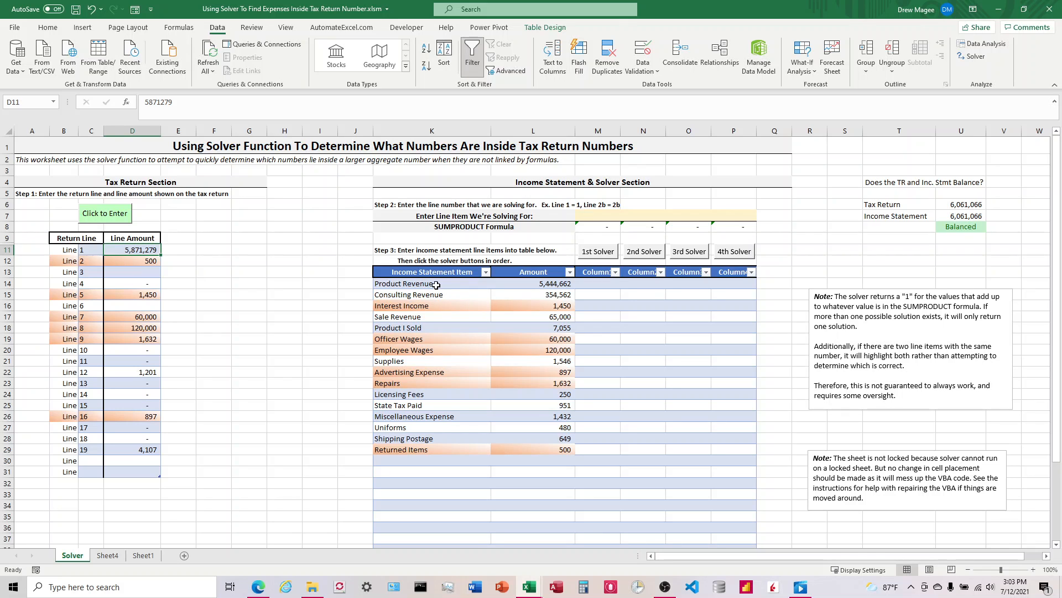
left_click(542, 287)
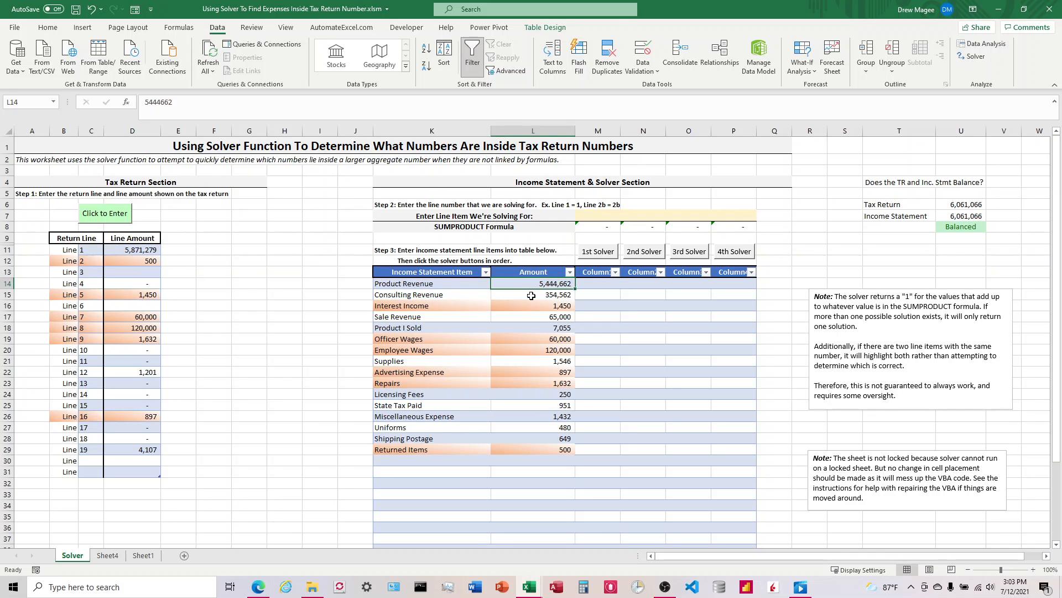
left_click(531, 296)
left_click(544, 318)
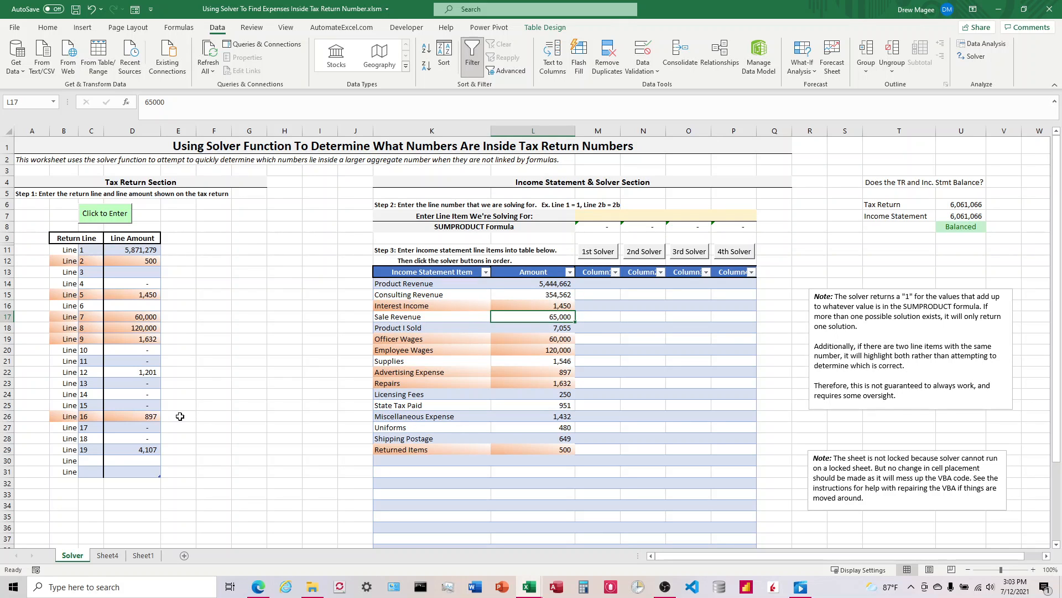
left_click(147, 373)
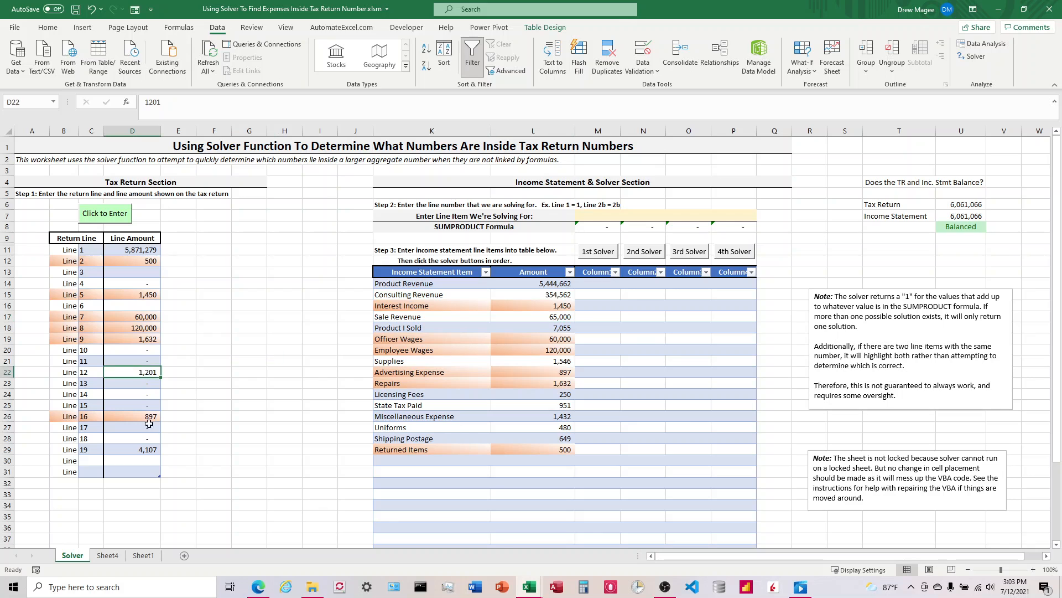
left_click(150, 424)
left_click(149, 449)
left_click(150, 375)
Enter line 1 as the first line item being solved for
left_click(599, 215)
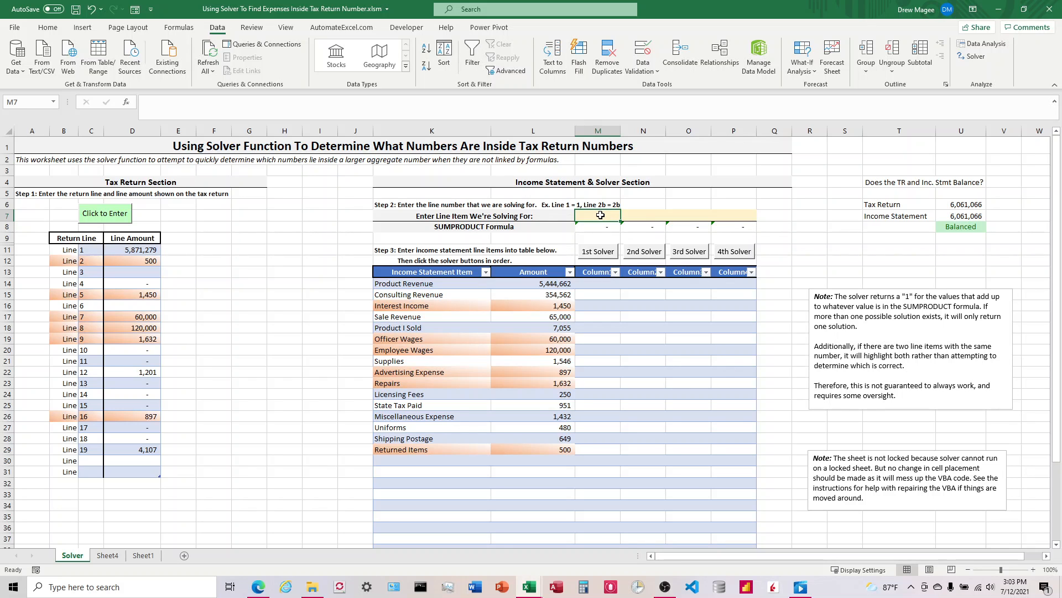
type("1")
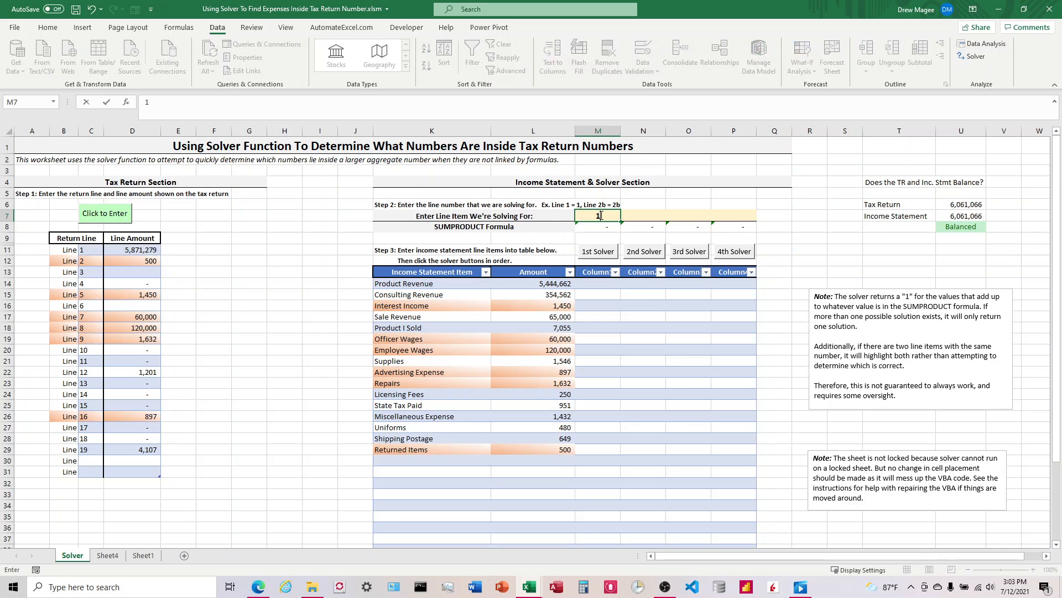
left_click(601, 215)
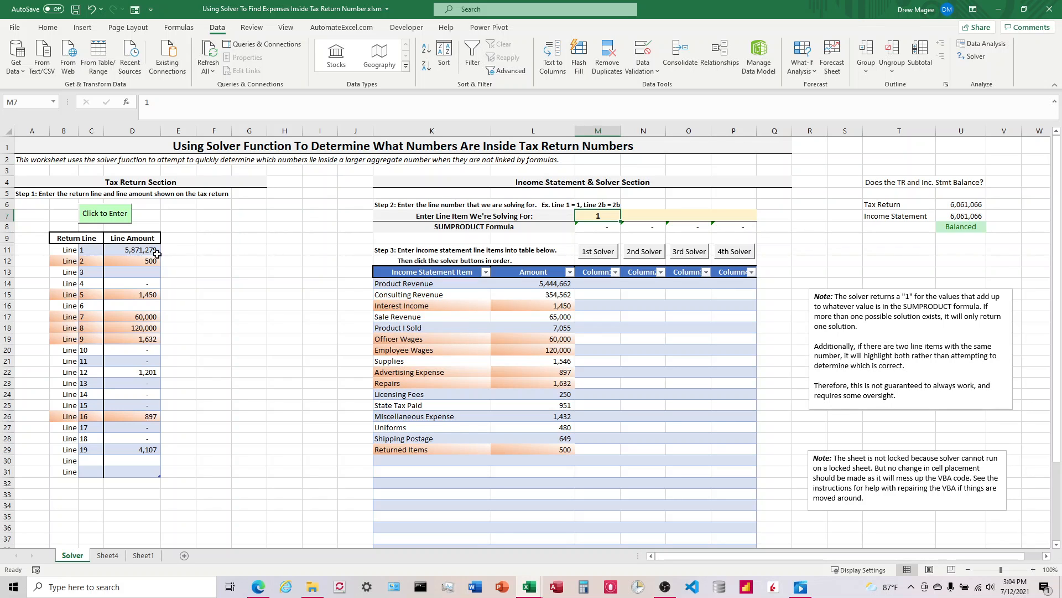
Review the FirstSolver macro code in Module1 alongside the first SUMPRODUCT formula
left_click(406, 27)
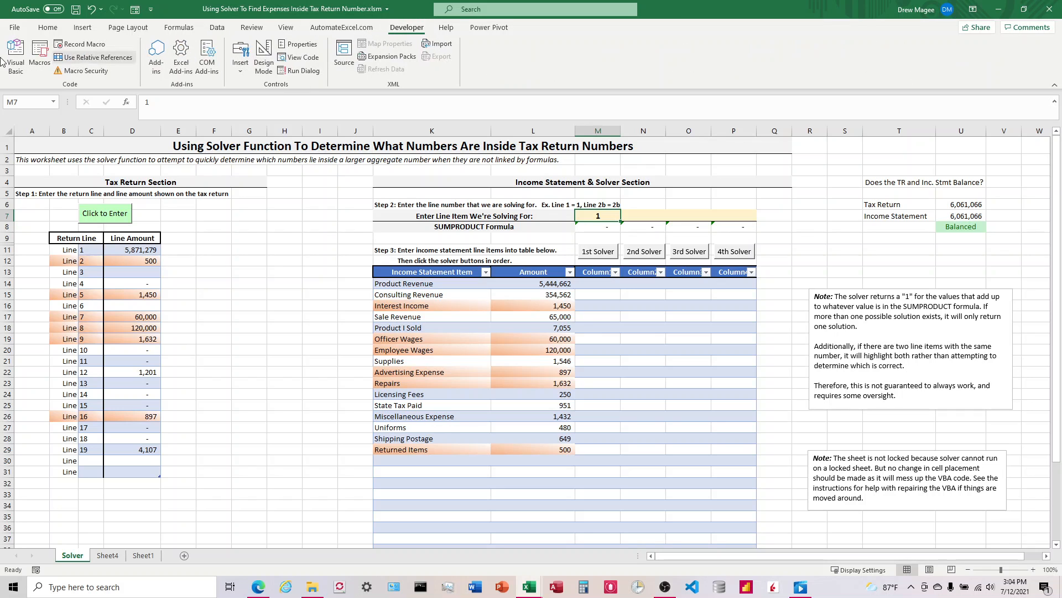
left_click(17, 55)
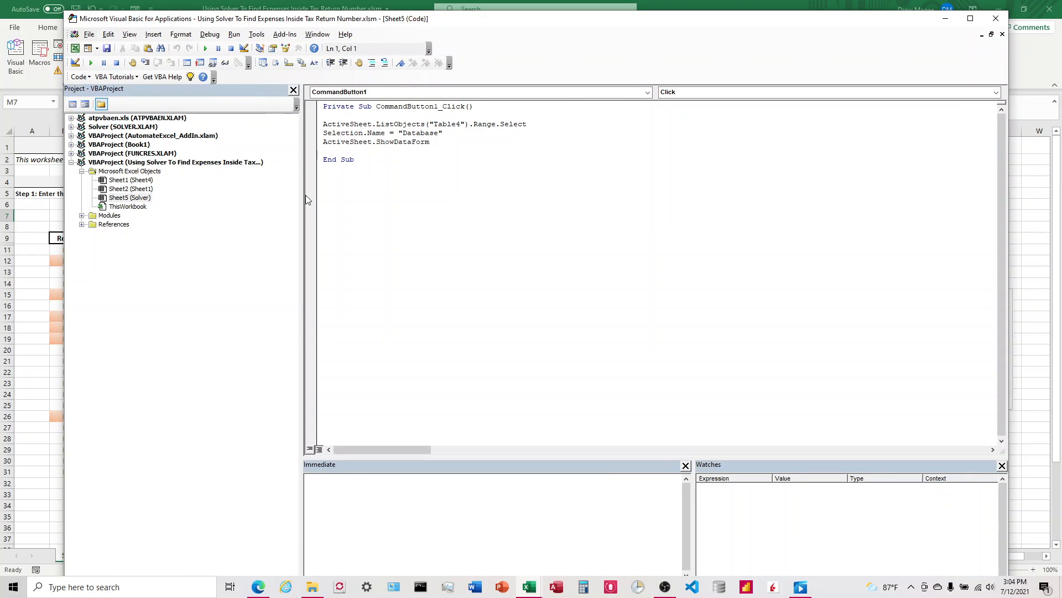
left_click(82, 215)
double_click(120, 224)
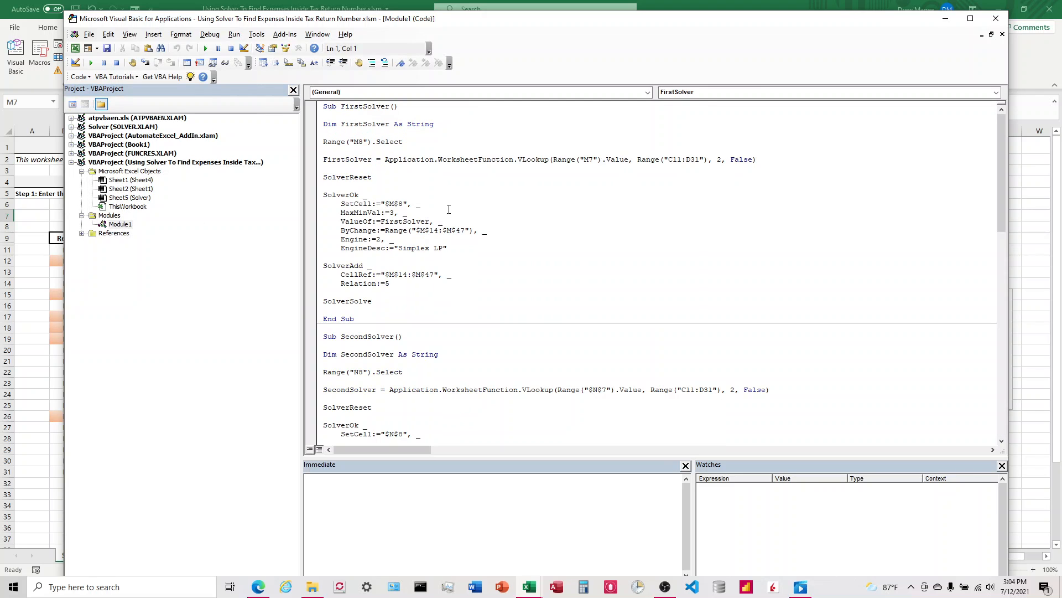
left_click_drag(550, 23, 971, 51)
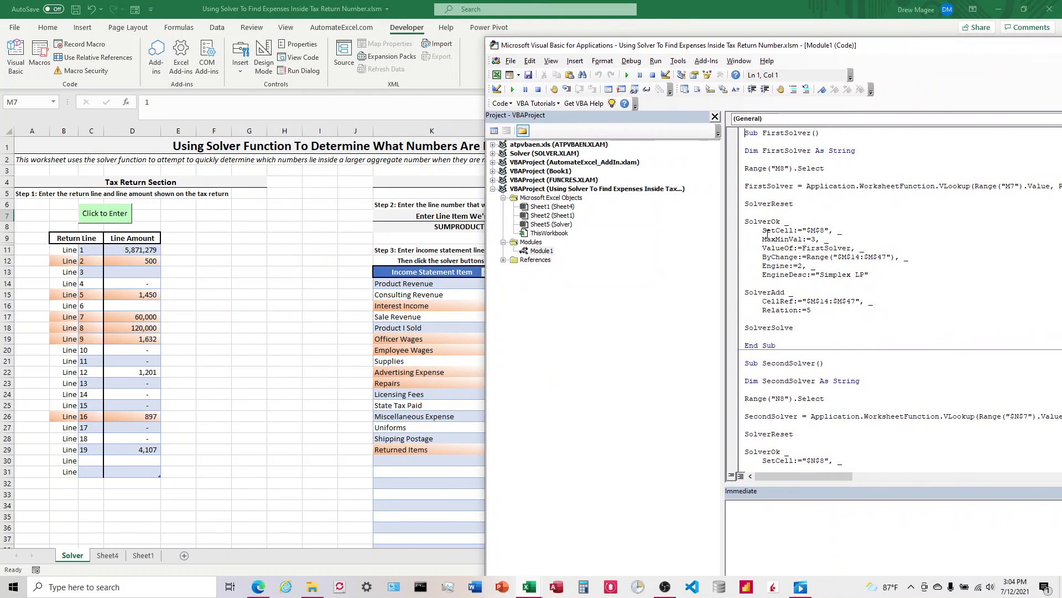
key("alt+F11")
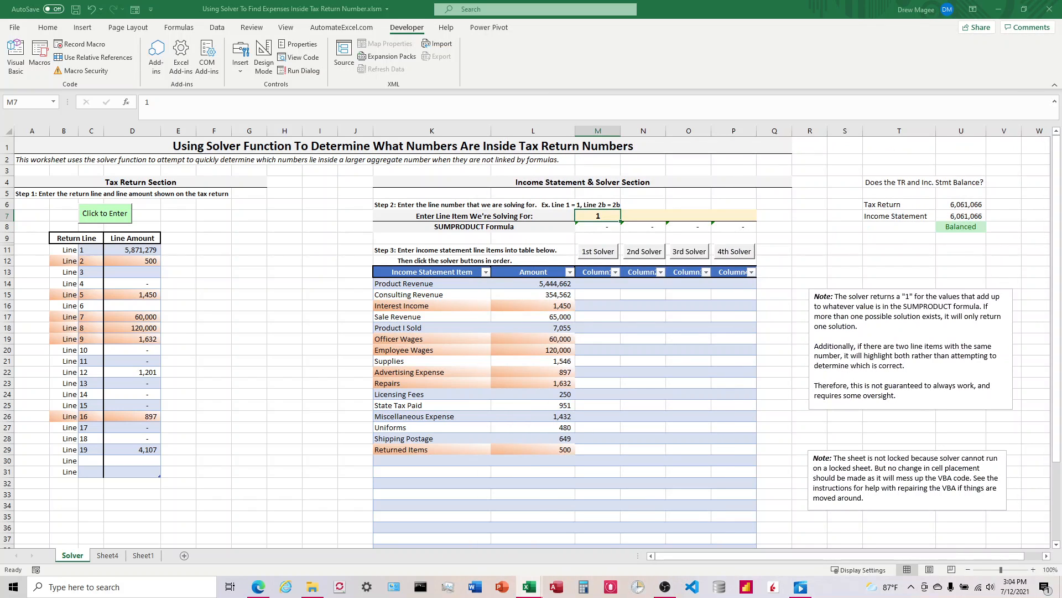
left_click(604, 229)
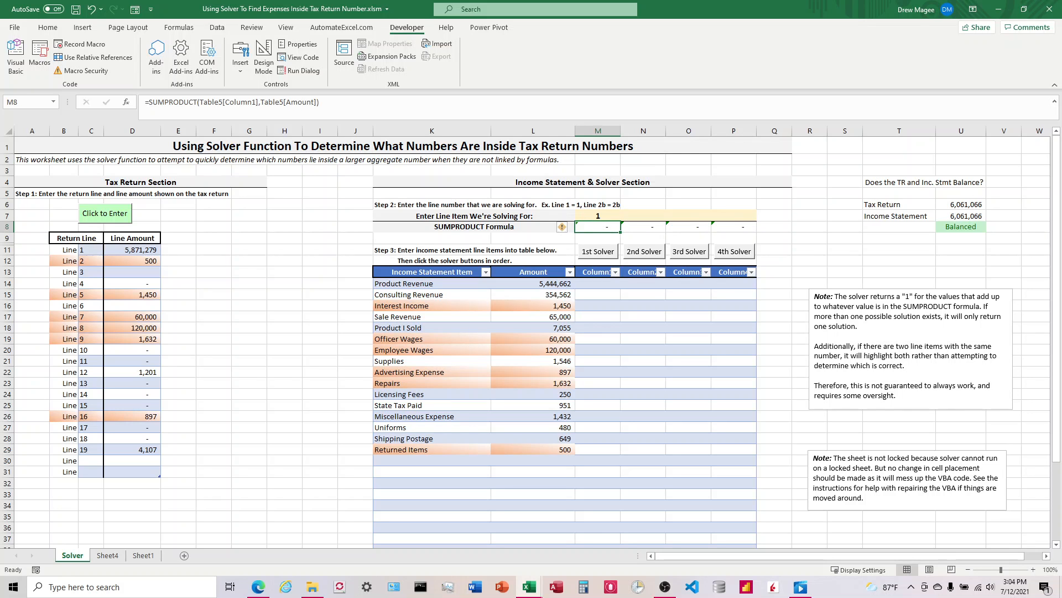
key("alt+F11")
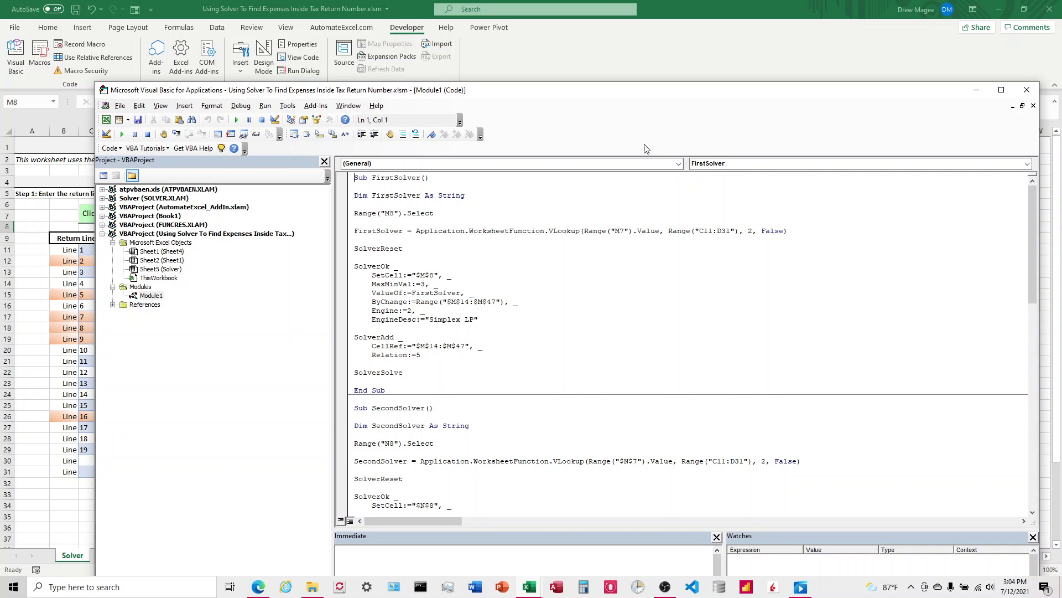
left_click_drag(686, 95, 1029, 95)
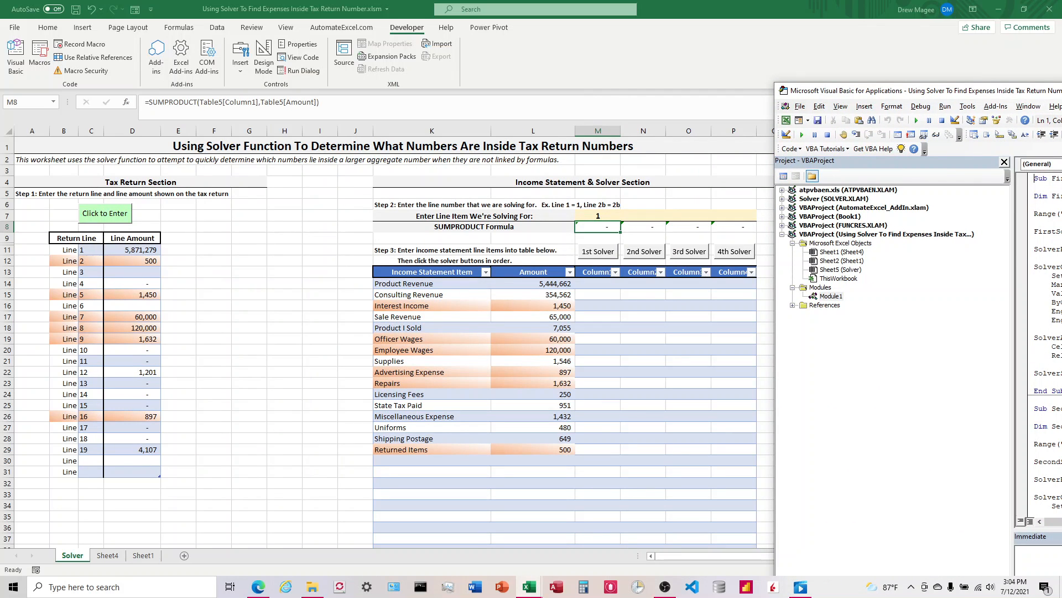
left_click_drag(1061, 94, 792, 78)
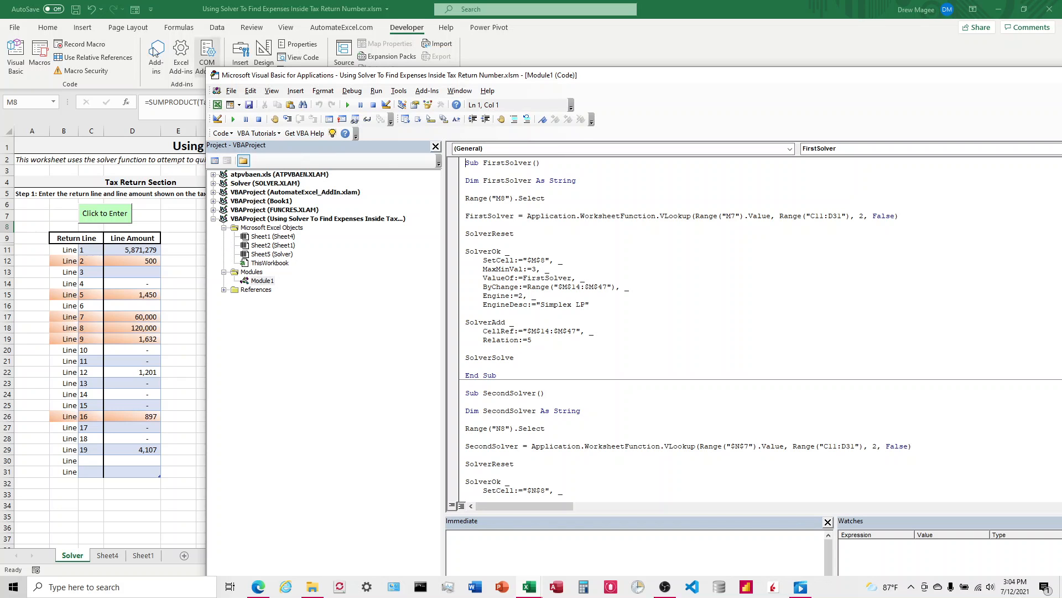
Open the Solver Parameters dialog to compare its settings with the macro code, then close it
left_click(217, 27)
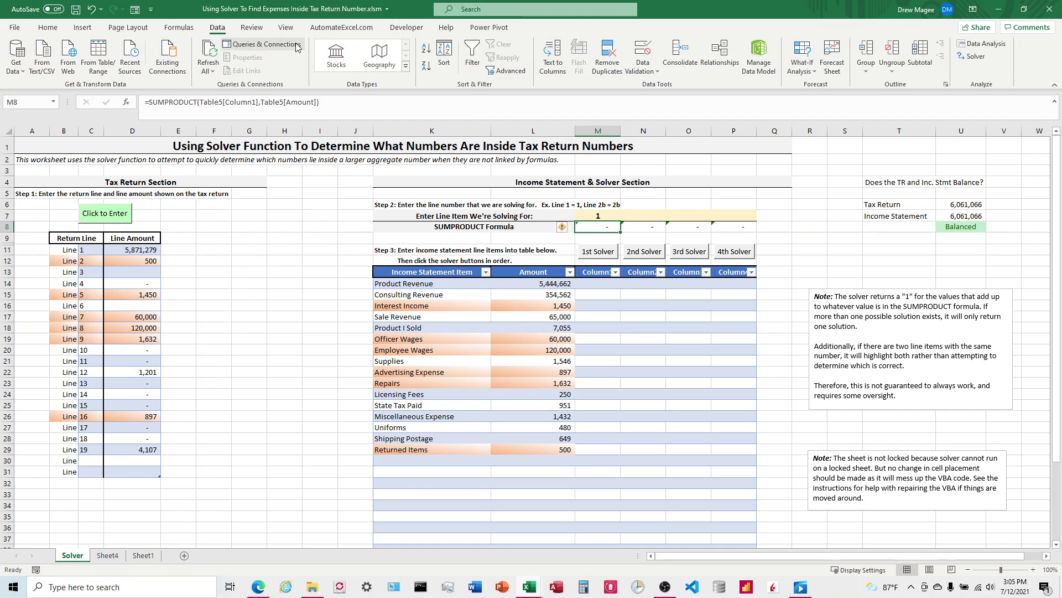
left_click(972, 56)
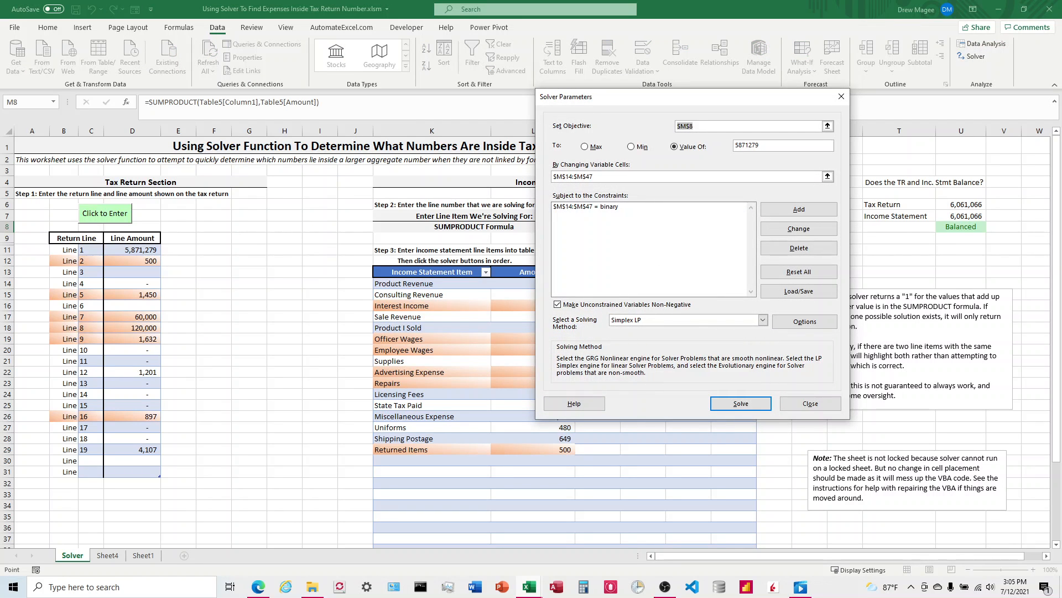
left_click(842, 97)
key("alt+F11")
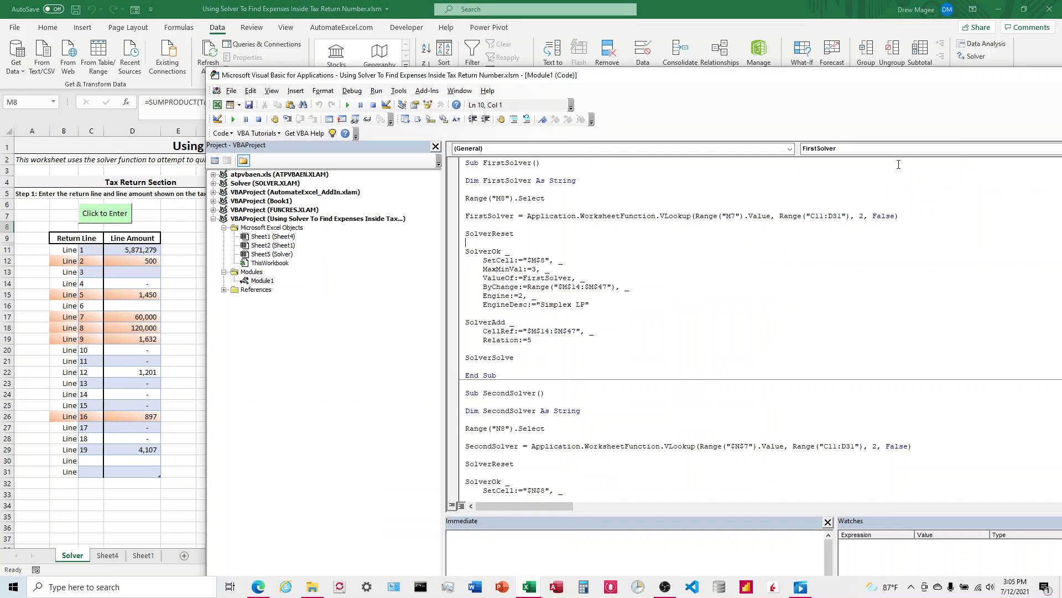
left_click(974, 60)
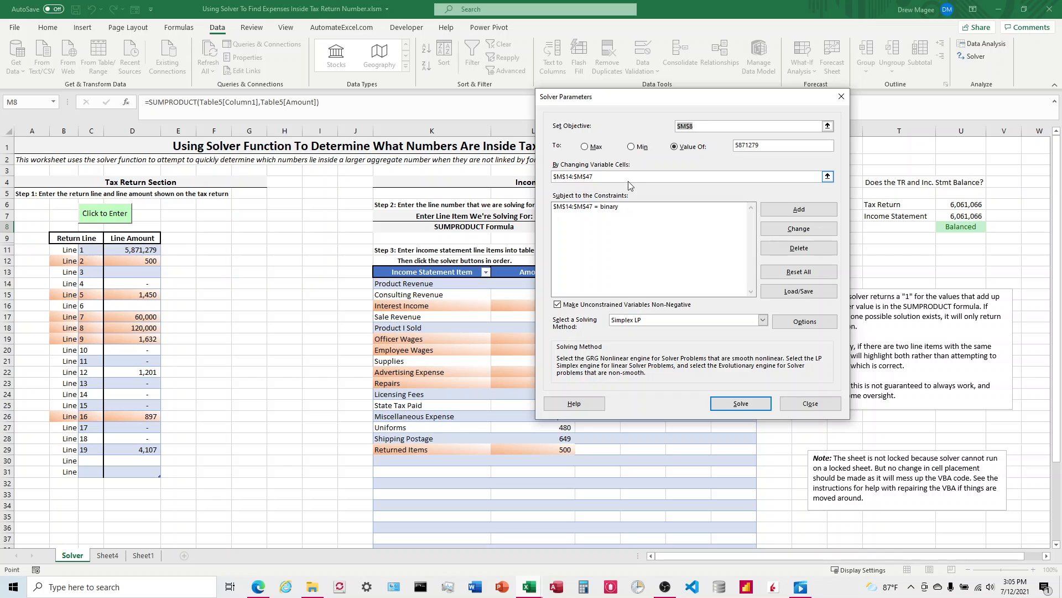
left_click(842, 96)
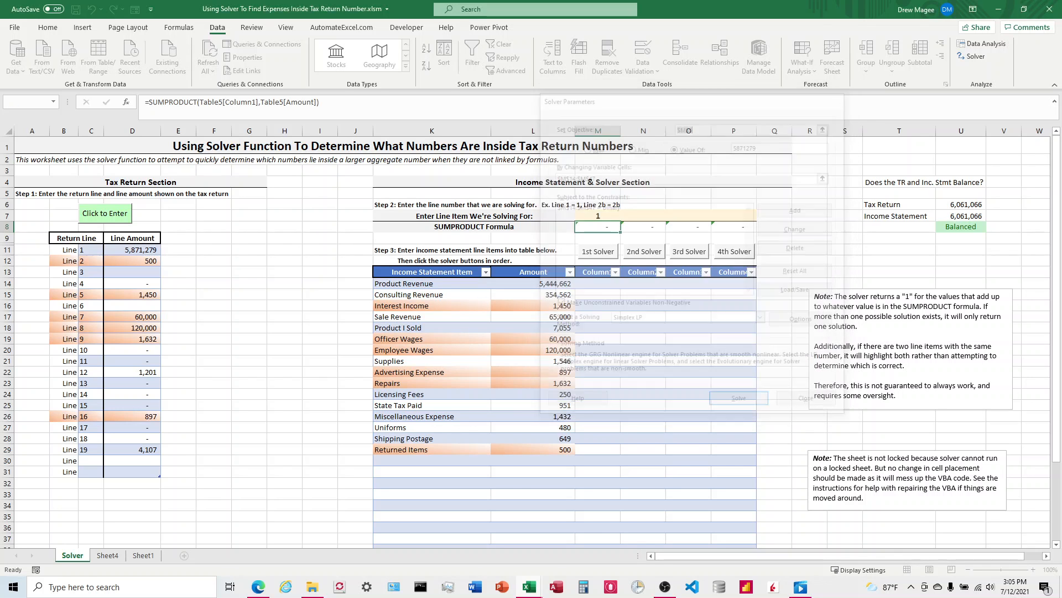
key("alt+F11")
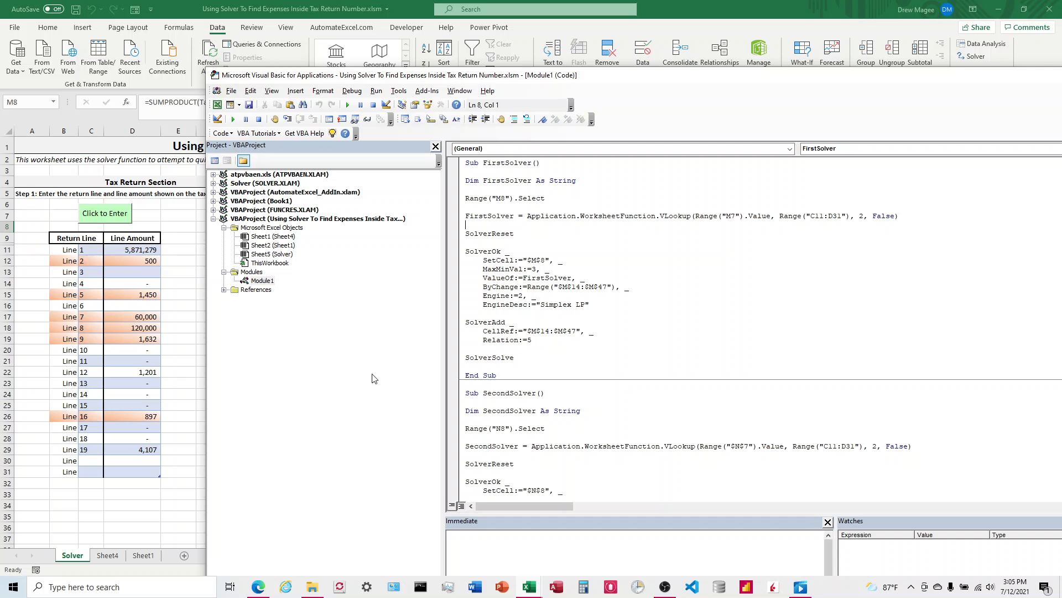
left_click_drag(612, 78, 1061, 15)
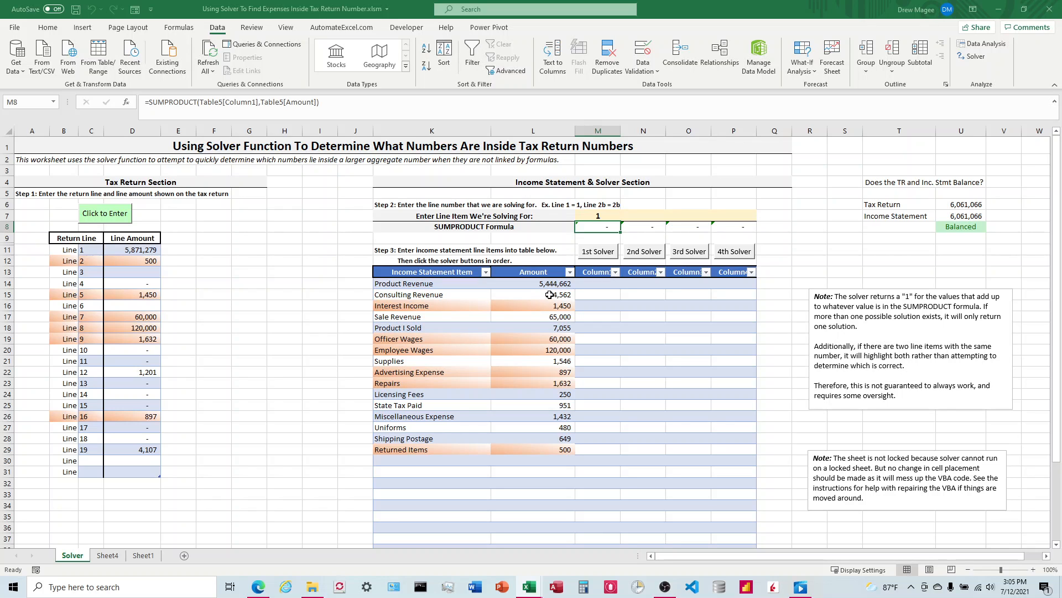
Run the first solver for line 1 and keep the solver solution
left_click(551, 240)
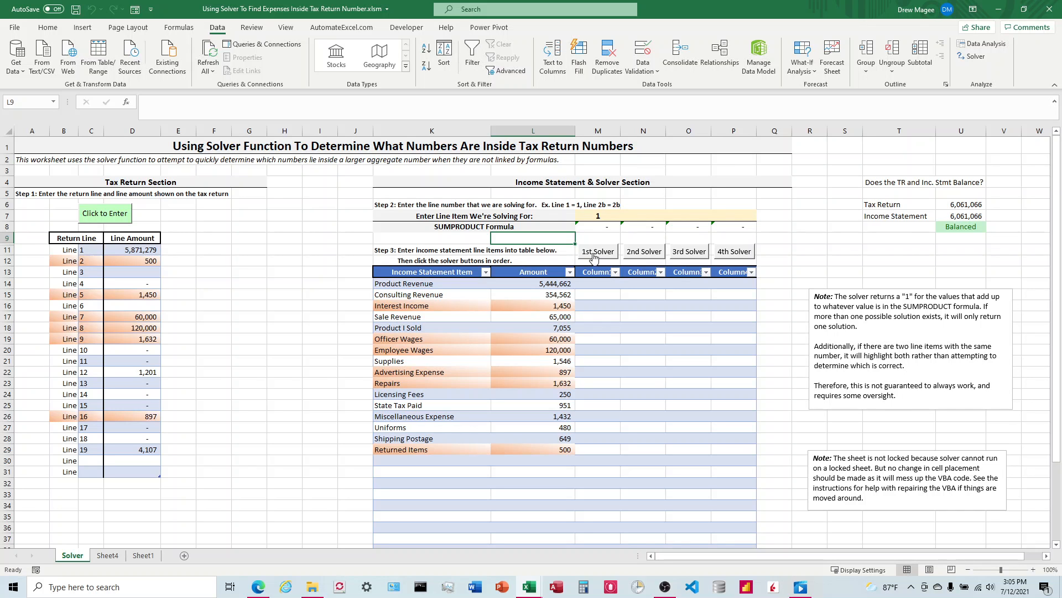
scroll(601, 263, "down", 1)
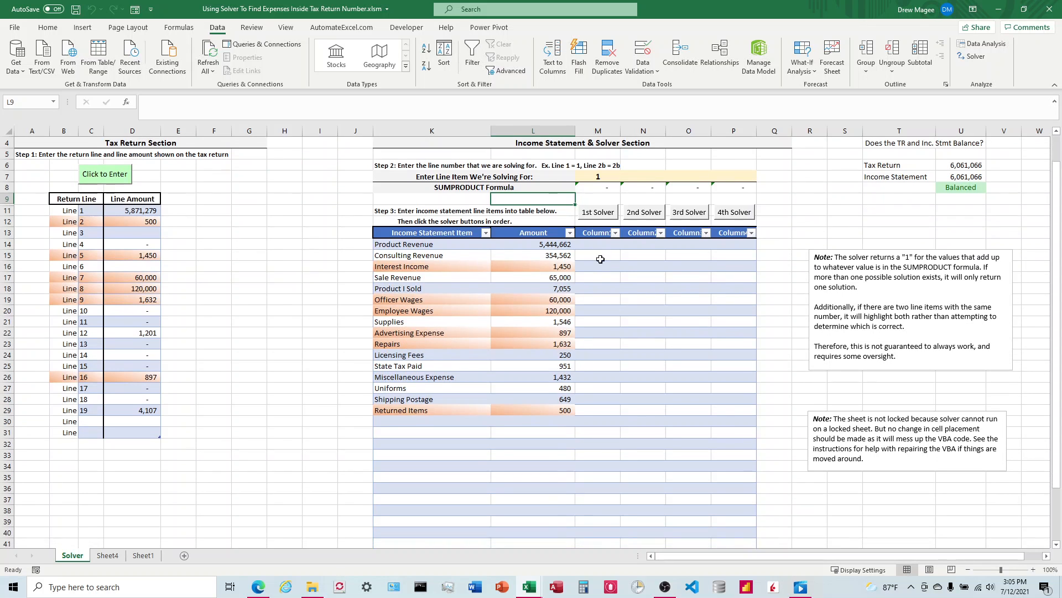
scroll(593, 238, "up", 1)
left_click(601, 215)
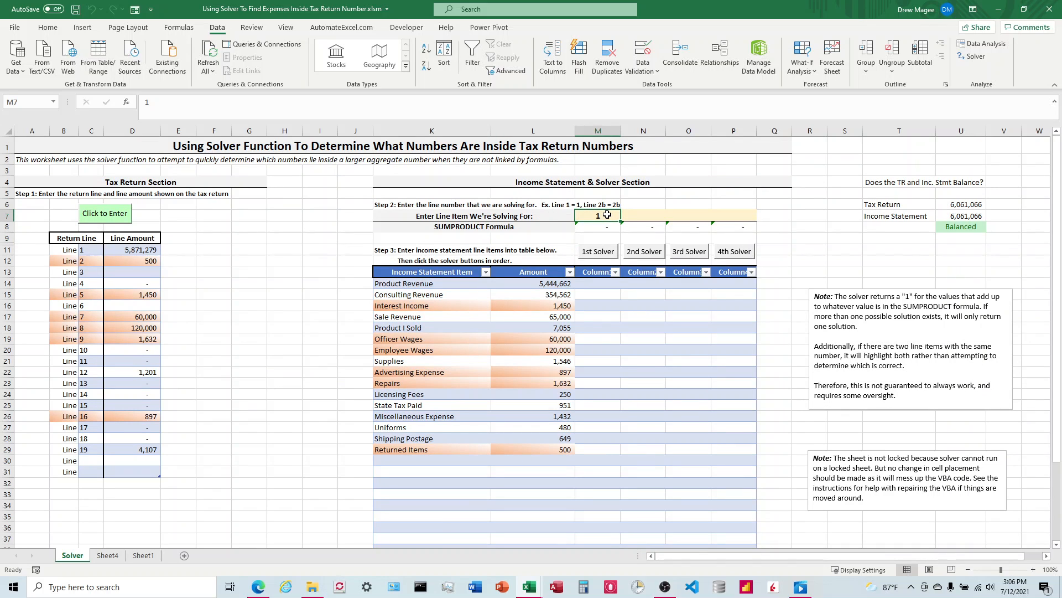
left_click(598, 254)
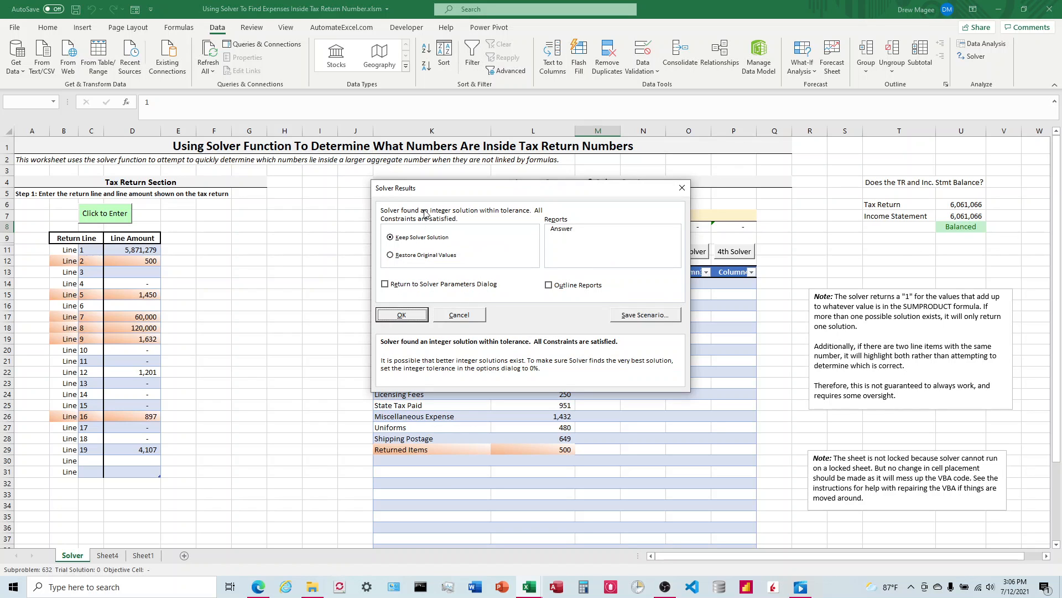
left_click(401, 315)
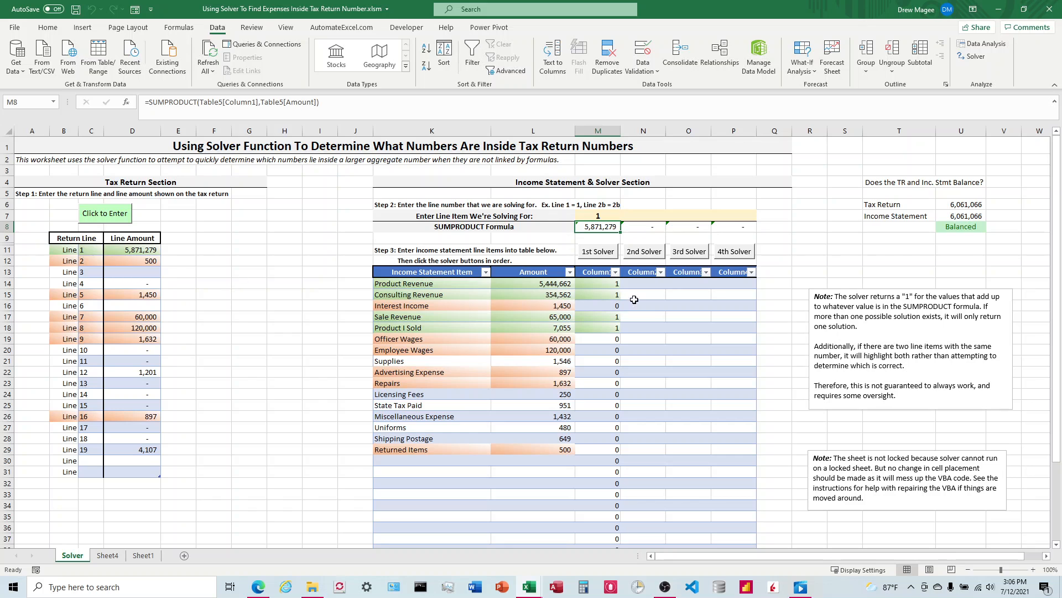
Enter line 12 for the second solver, run it and keep the solution
left_click(638, 214)
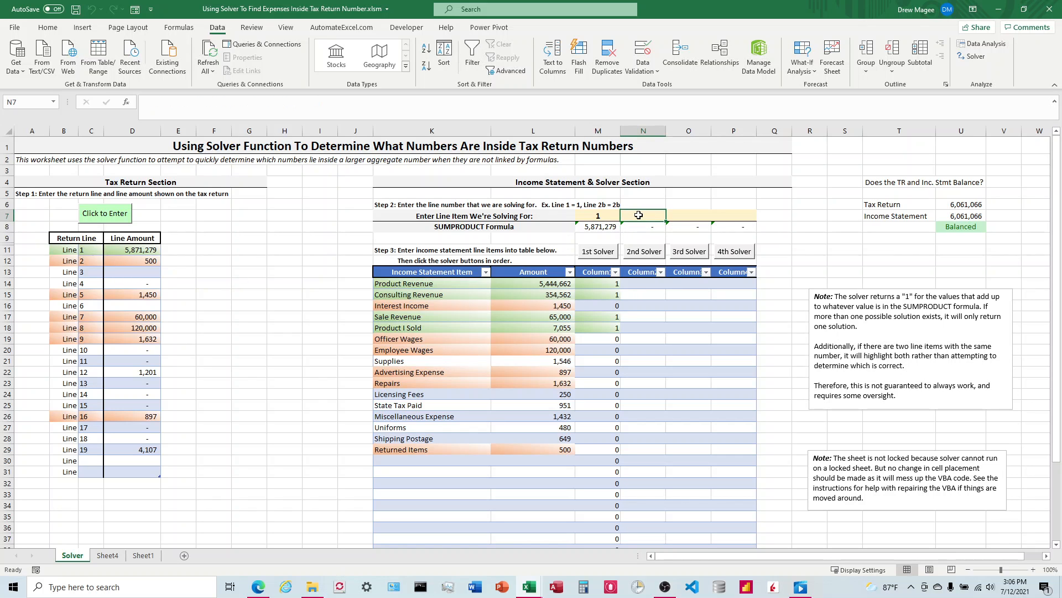
type("12")
key("Return")
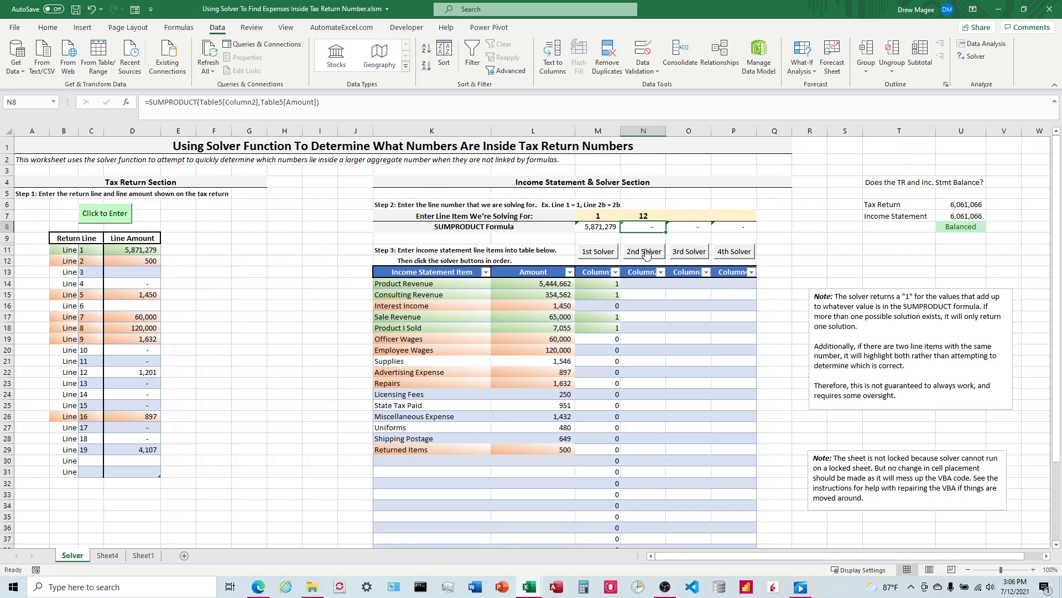
left_click(645, 252)
left_click(407, 316)
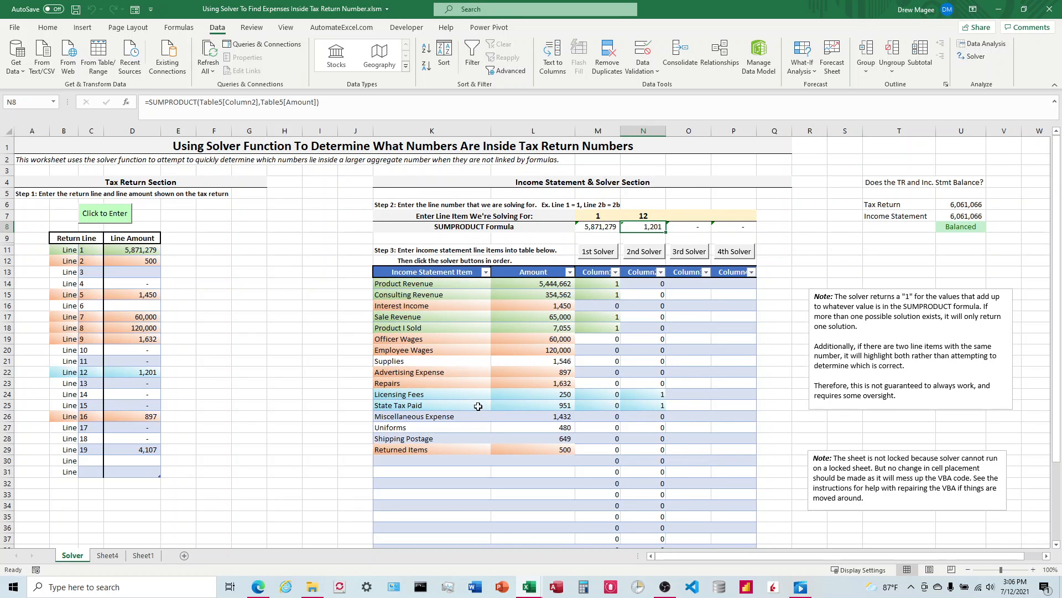
left_click_drag(564, 402, 565, 393)
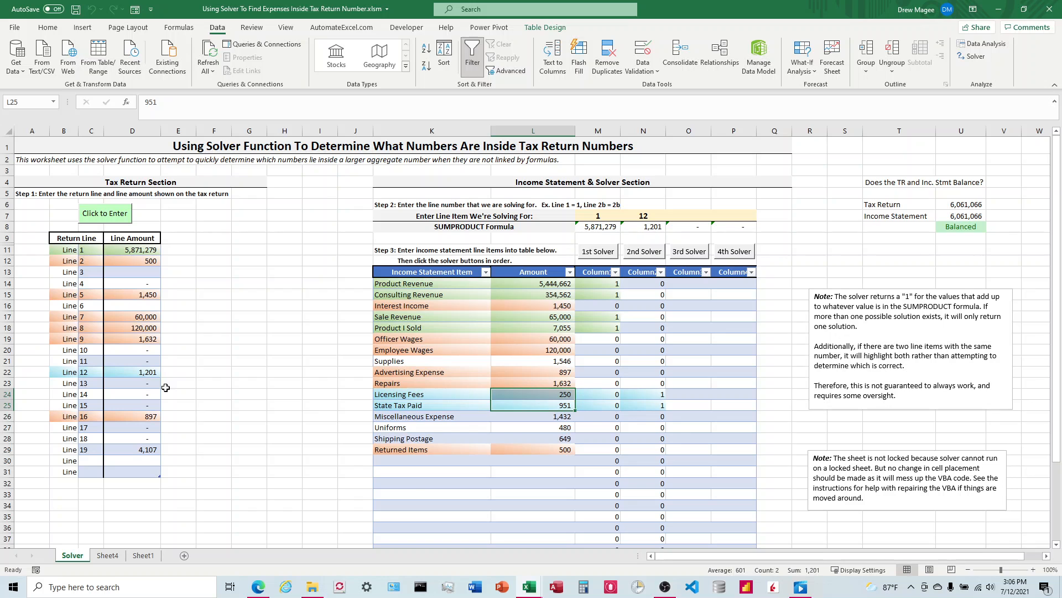
Enter line 19 for the third solver, run it and keep the solution
left_click(684, 215)
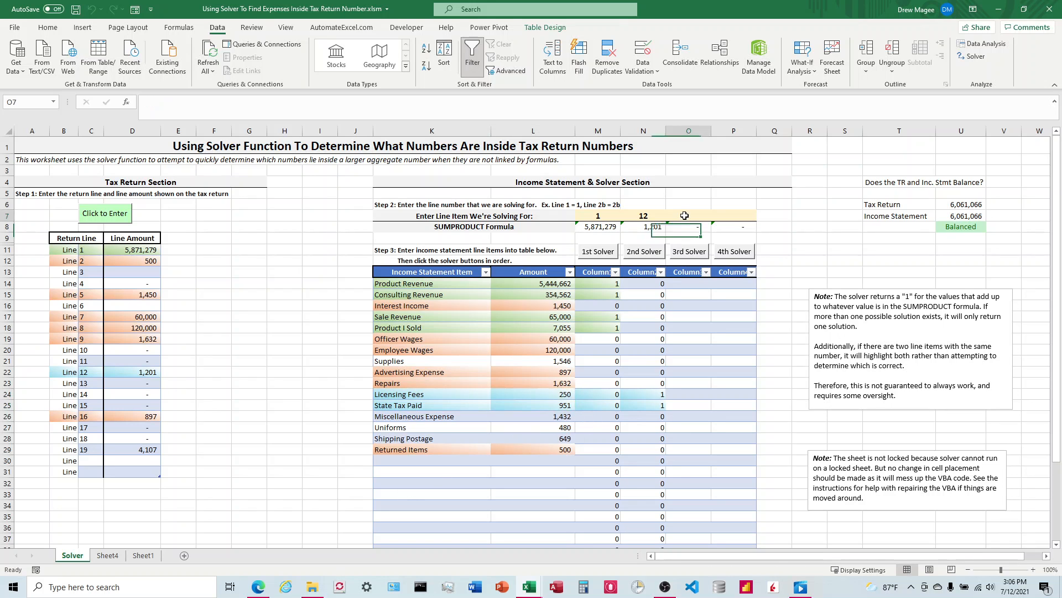
type("3")
key("Return")
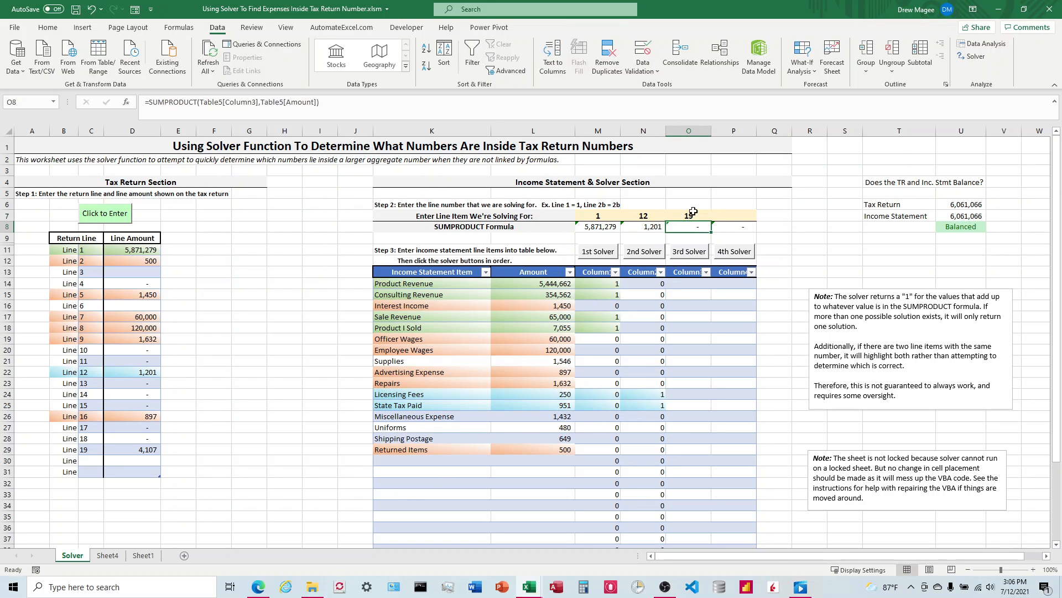
left_click(690, 251)
left_click(402, 315)
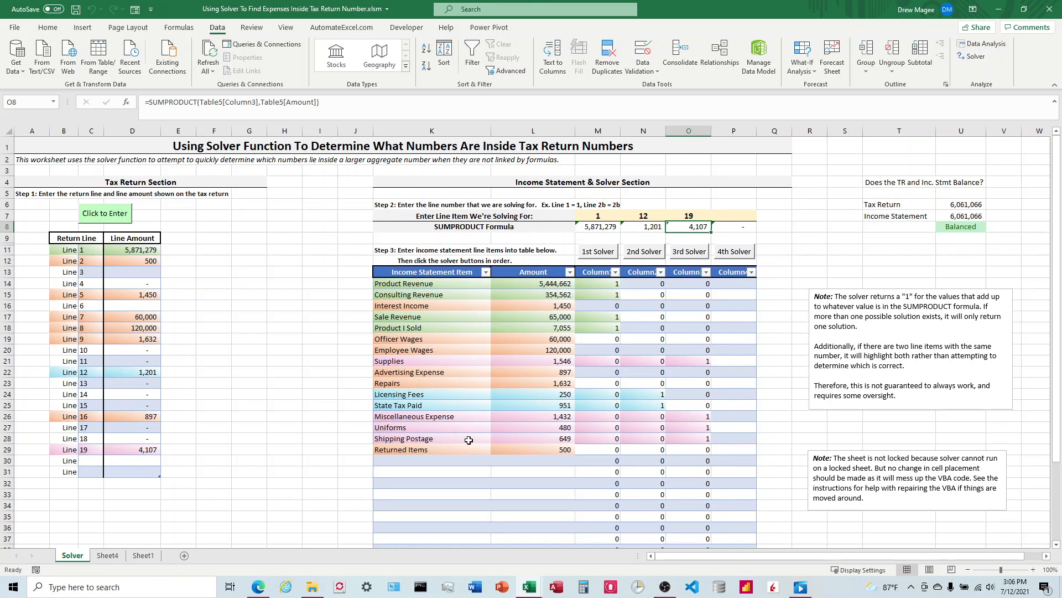
Clear the three line-item numbers being solved for and all previous solver result columns in the table
left_click(606, 216)
left_click_drag(606, 217, 692, 216)
key("Delete")
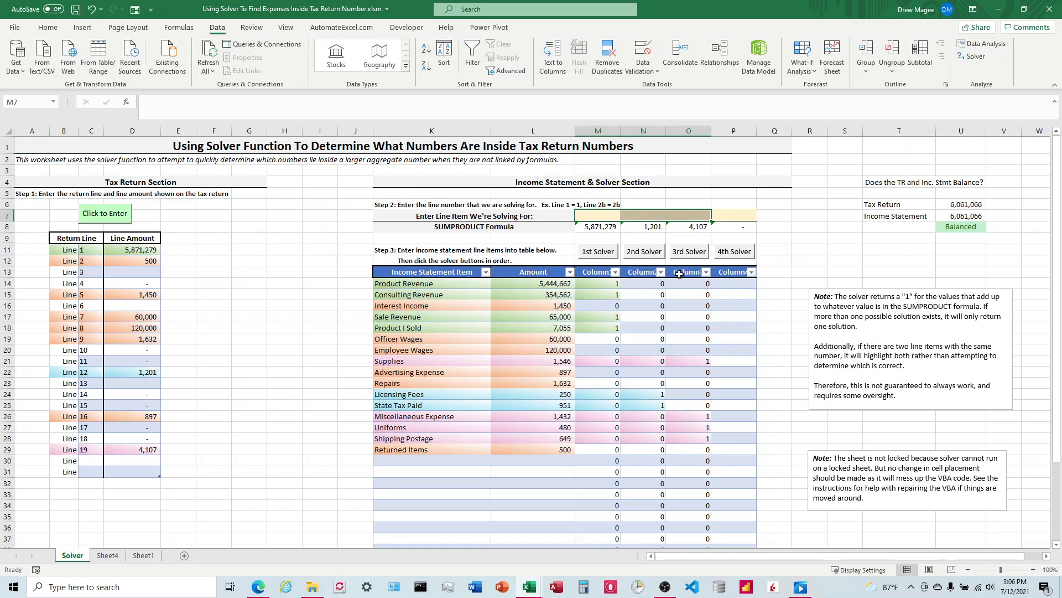
left_click_drag(588, 280, 705, 546)
key("Delete")
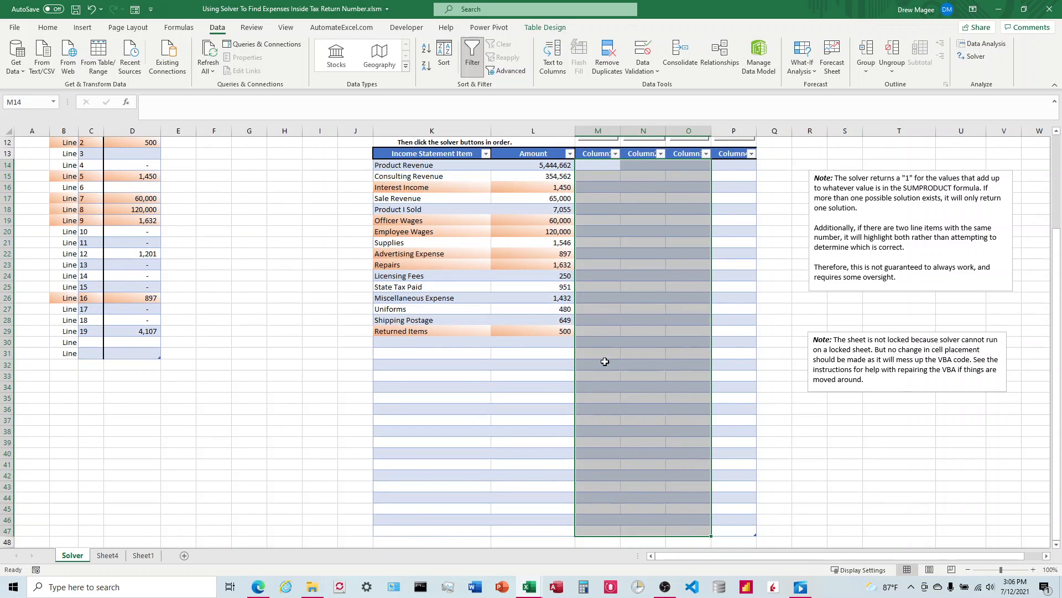
Change the Uniforms amount in the income statement table to 500
left_click(560, 277)
key("Down")
key("Down")
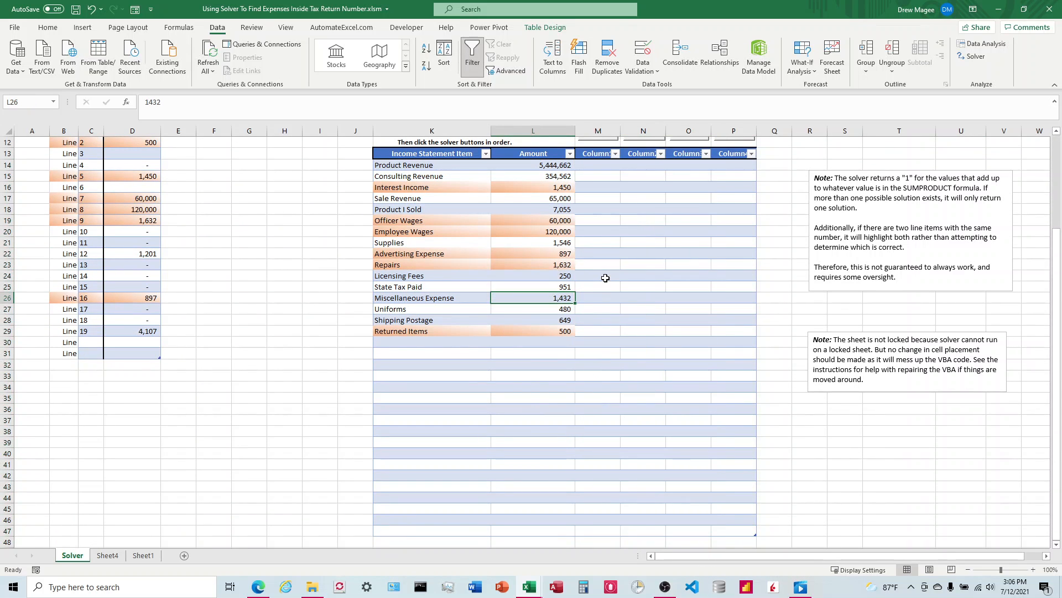
key("Up")
key("Down")
key("Down")
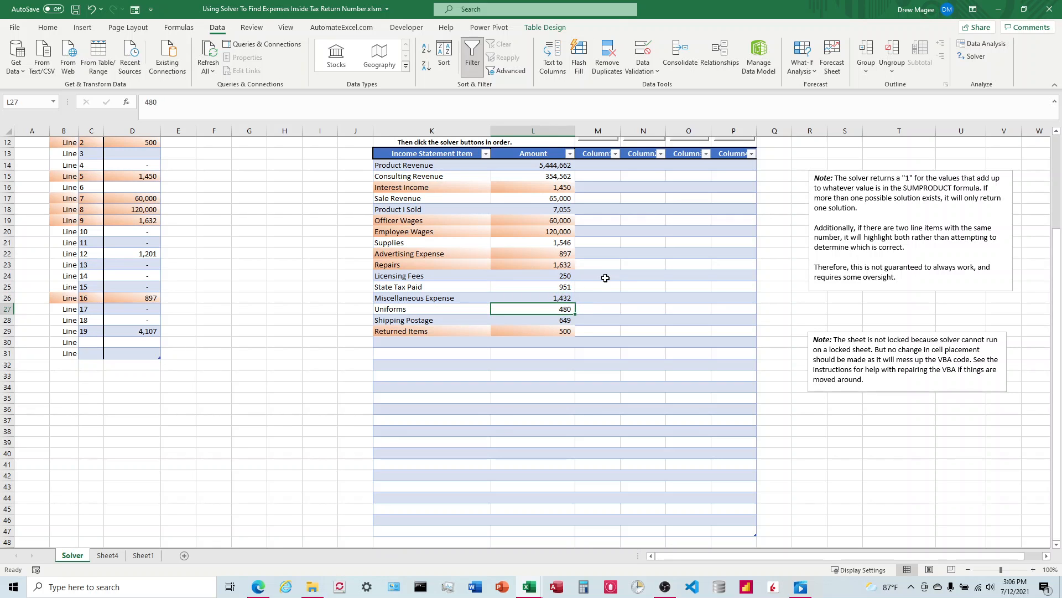
type("500")
Set the Line 19 amount on the tax return to 4,127
key("Left")
key("Left")
key("Left")
key("Left")
key("Left")
key("Left")
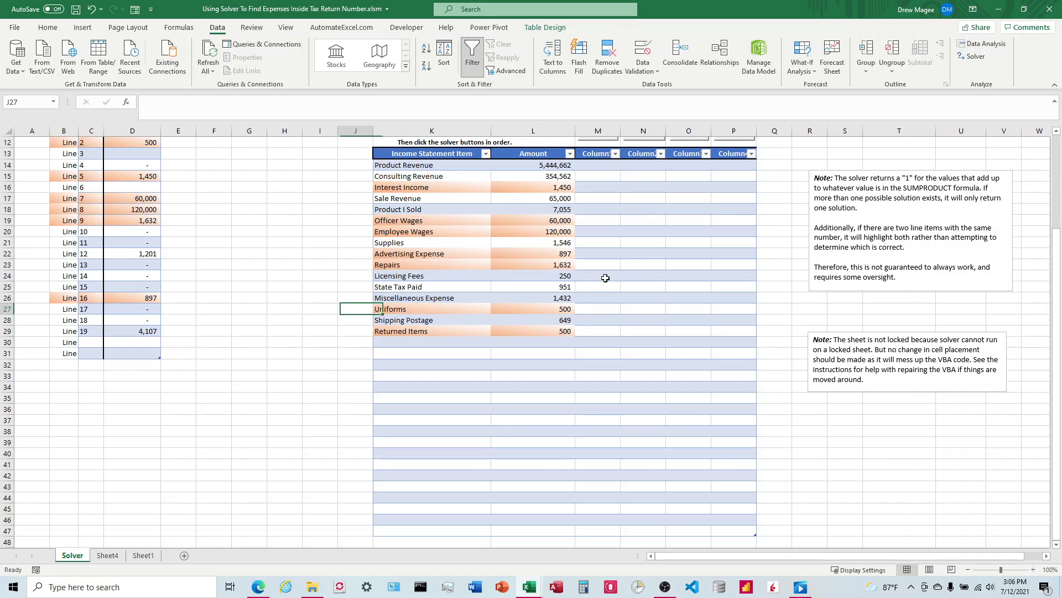
key("Down")
key("Left")
key("Down")
key("Left")
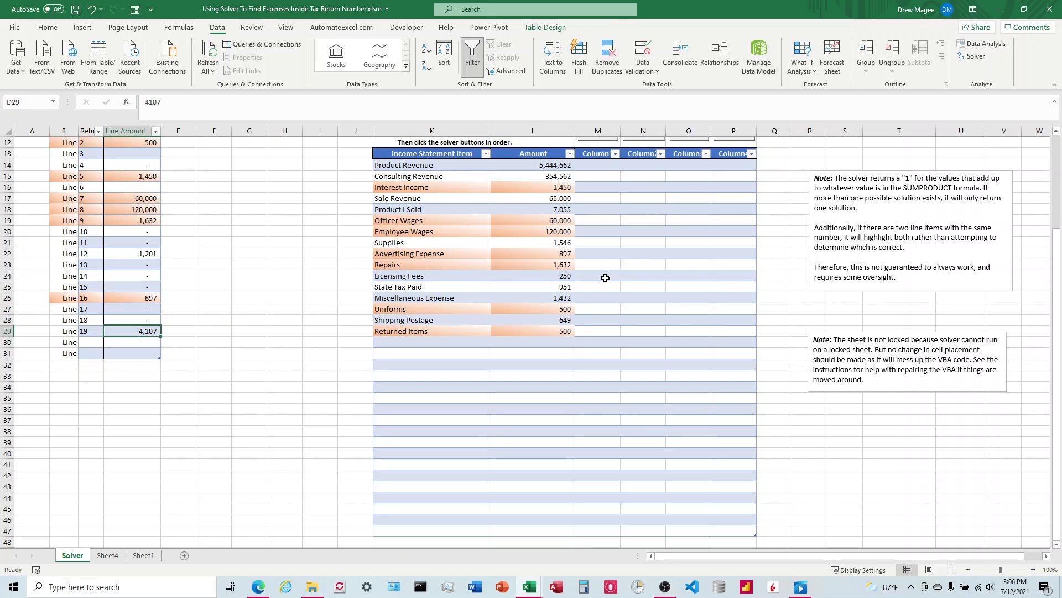
type("4,127")
key("Return")
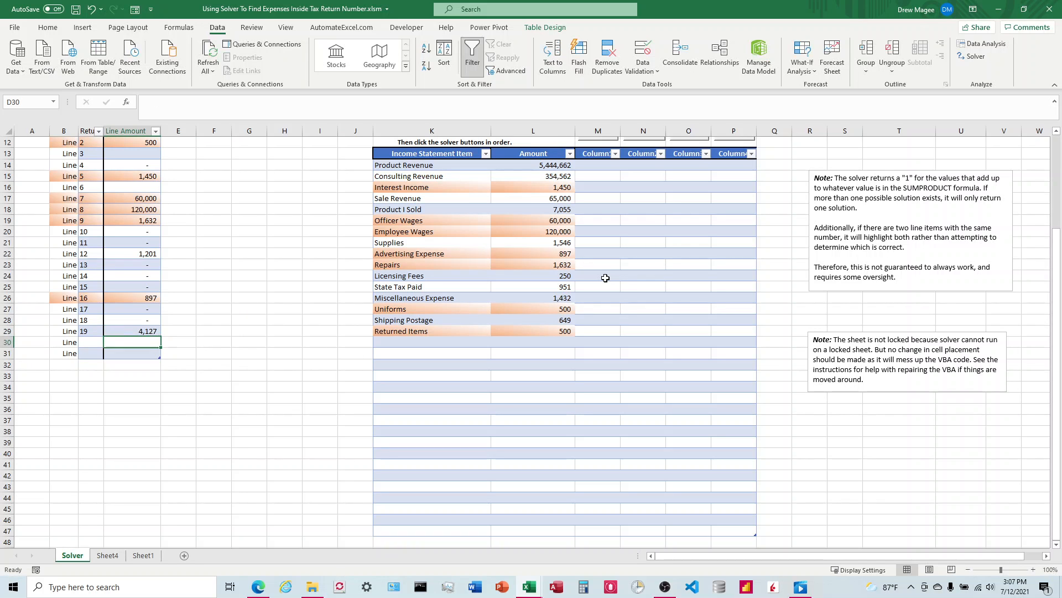
Clear the Returned Items, Repairs and Advertising Expense rows from the income statement table
scroll(605, 278, "up", 4)
scroll(553, 301, "down", 2)
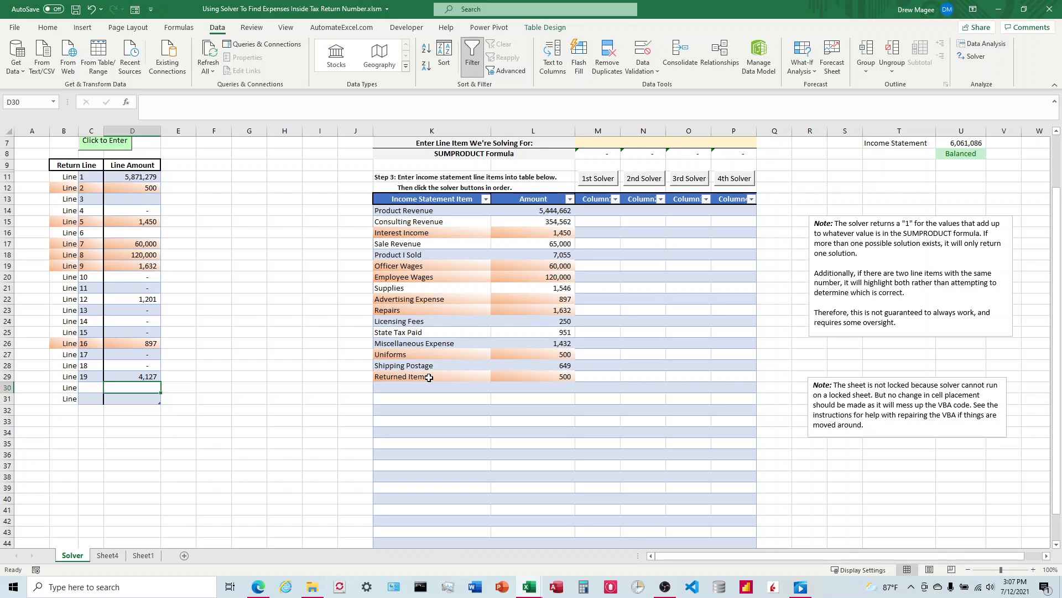
left_click_drag(430, 377, 543, 376)
key("Delete")
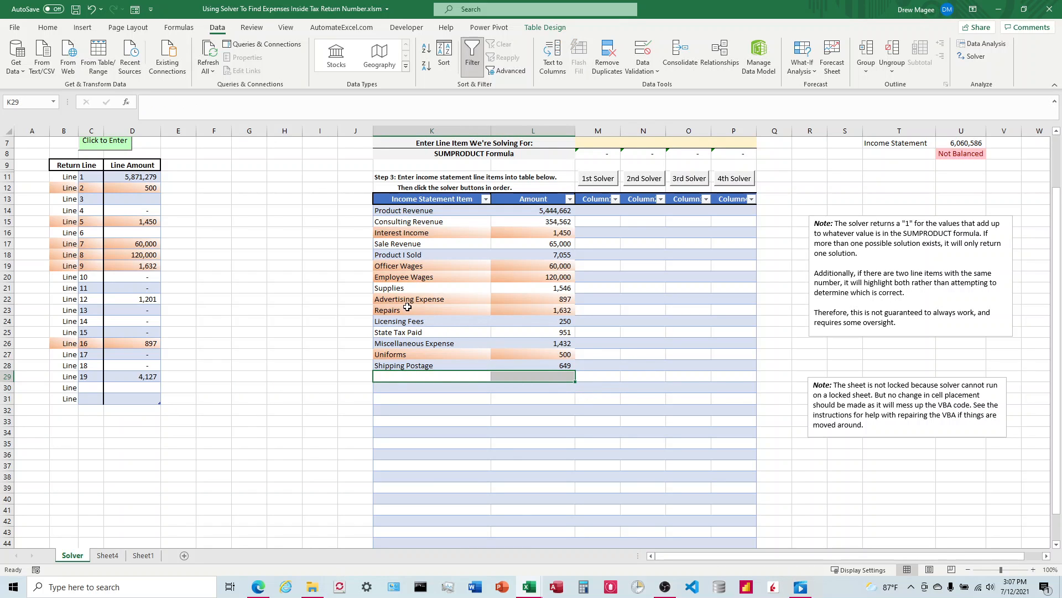
left_click_drag(408, 308, 530, 309)
key("Delete")
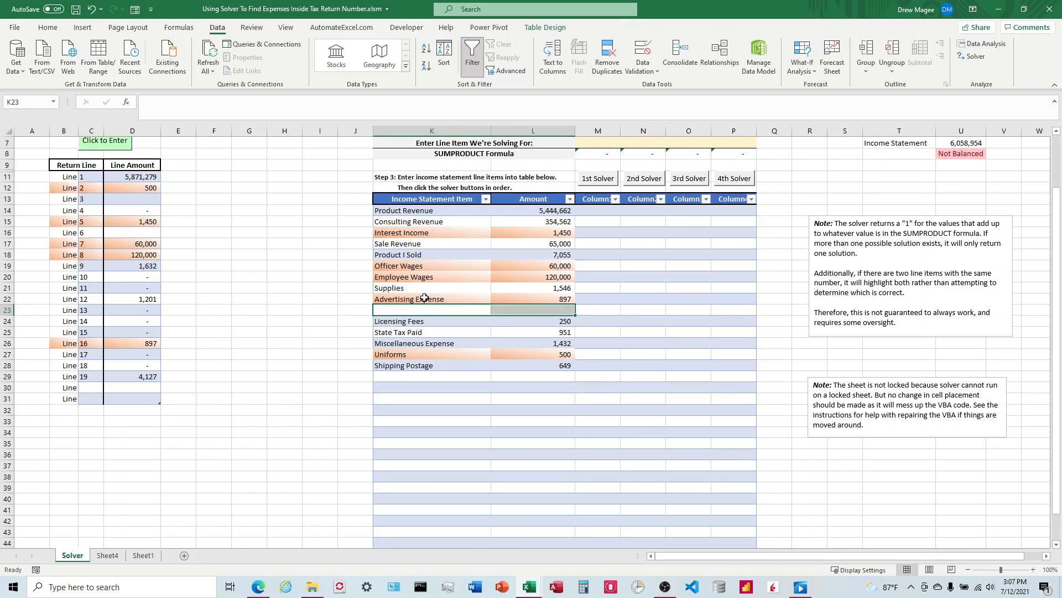
left_click_drag(426, 298, 528, 298)
key("Delete")
Clear the Officer Wages, Employee Wages and Interest Income rows from the income statement table
left_click_drag(420, 274, 533, 268)
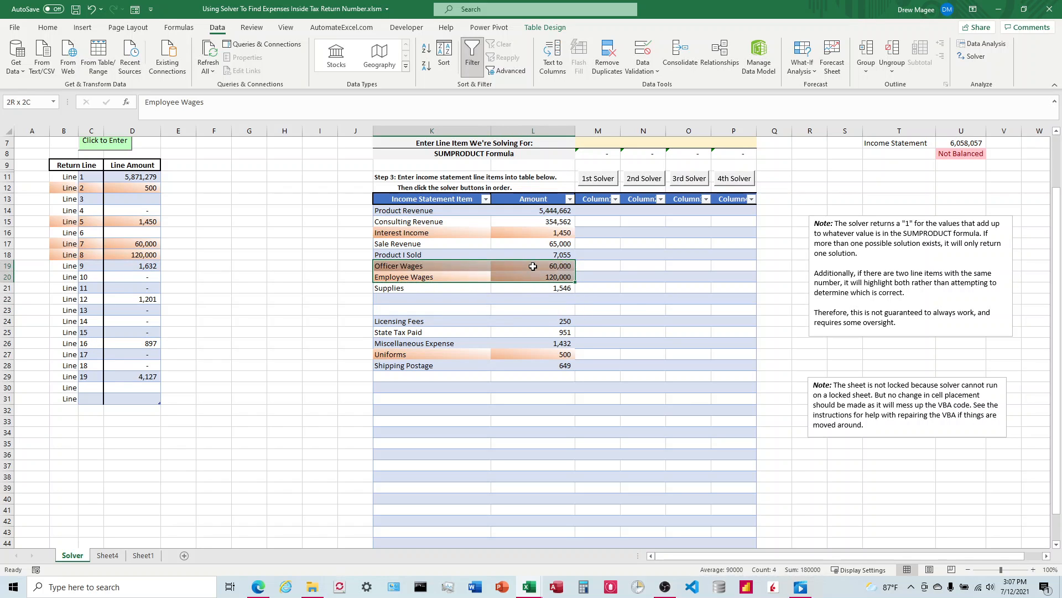
key("Delete")
left_click_drag(459, 233, 528, 232)
key("Delete")
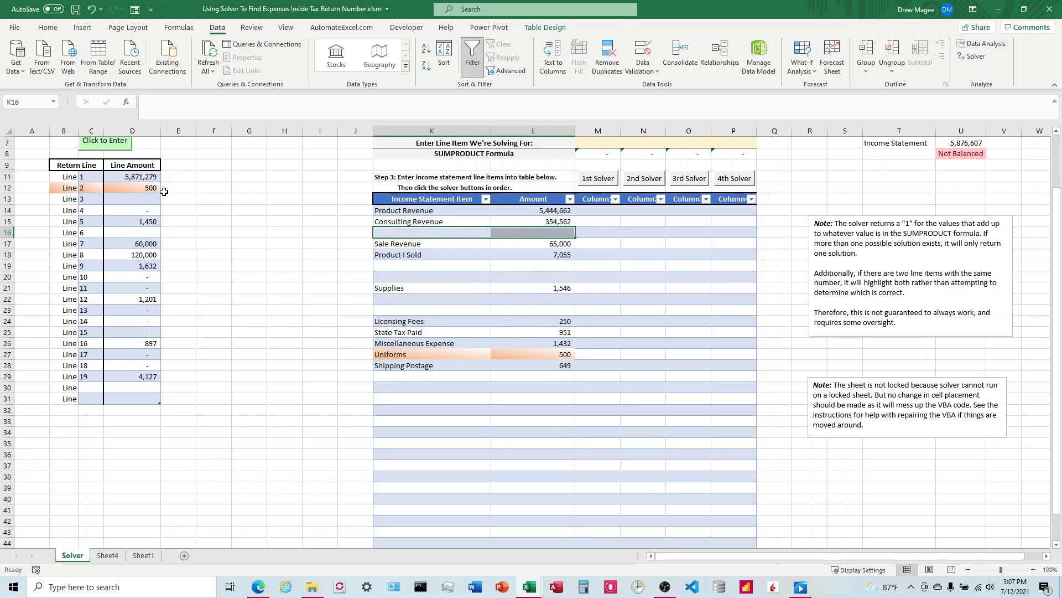
Clear the tax return Line Amount values for lines 2, 5, 7 and 8
left_click(133, 188)
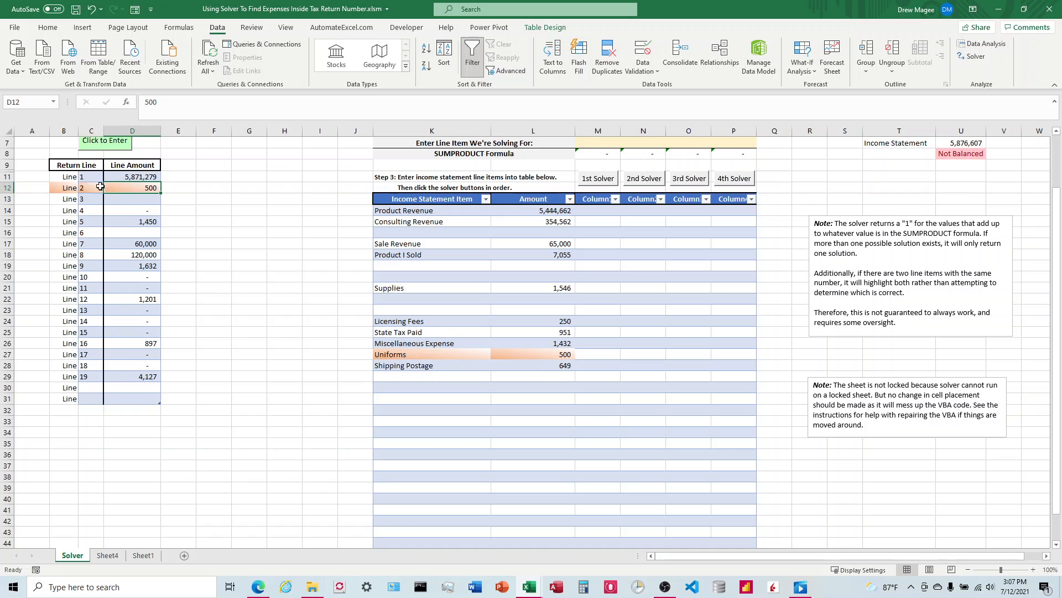
key("Delete")
left_click(142, 246)
left_click_drag(142, 255, 142, 246)
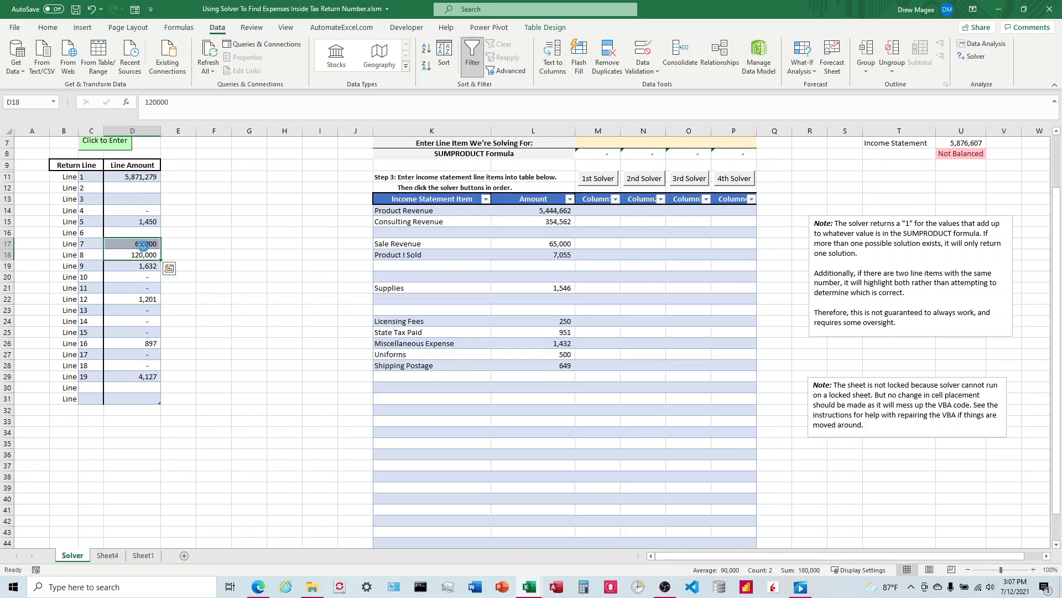
key("Delete")
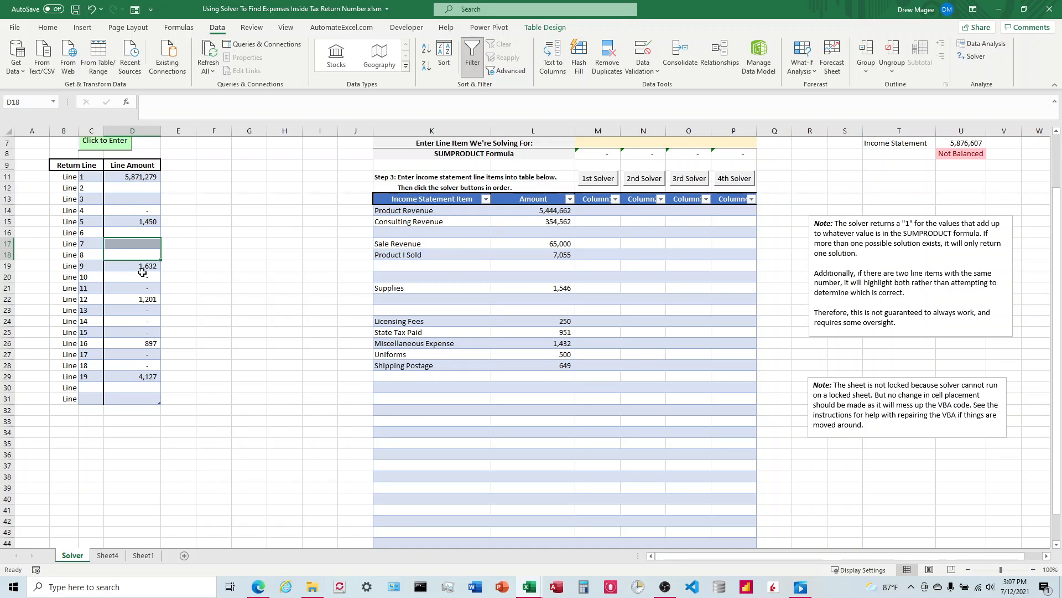
left_click(145, 222)
key("Delete")
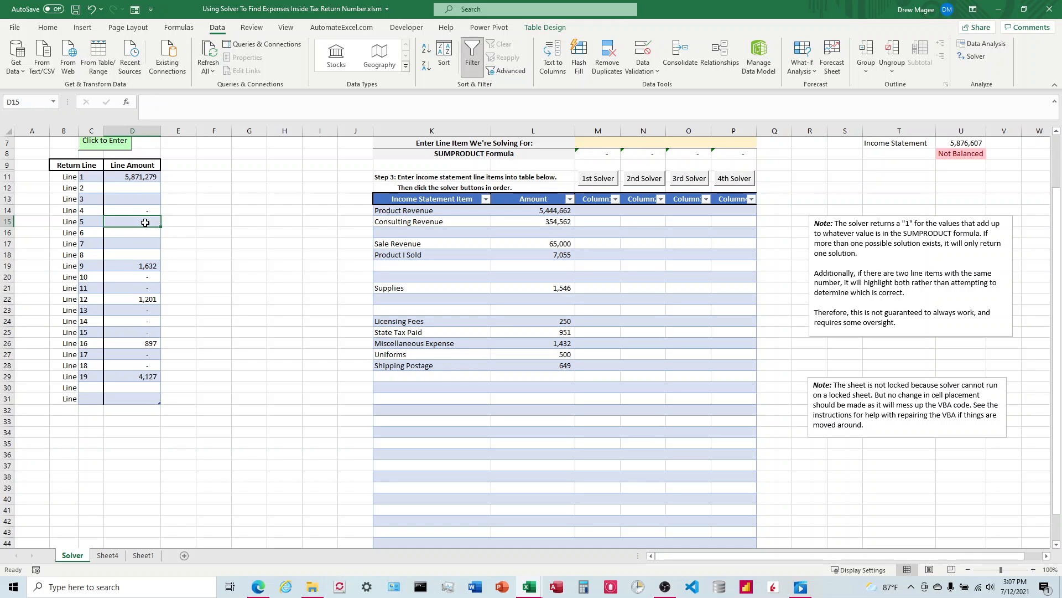
Clear the tax return Line Amount values for lines 9 and 16
left_click(225, 264)
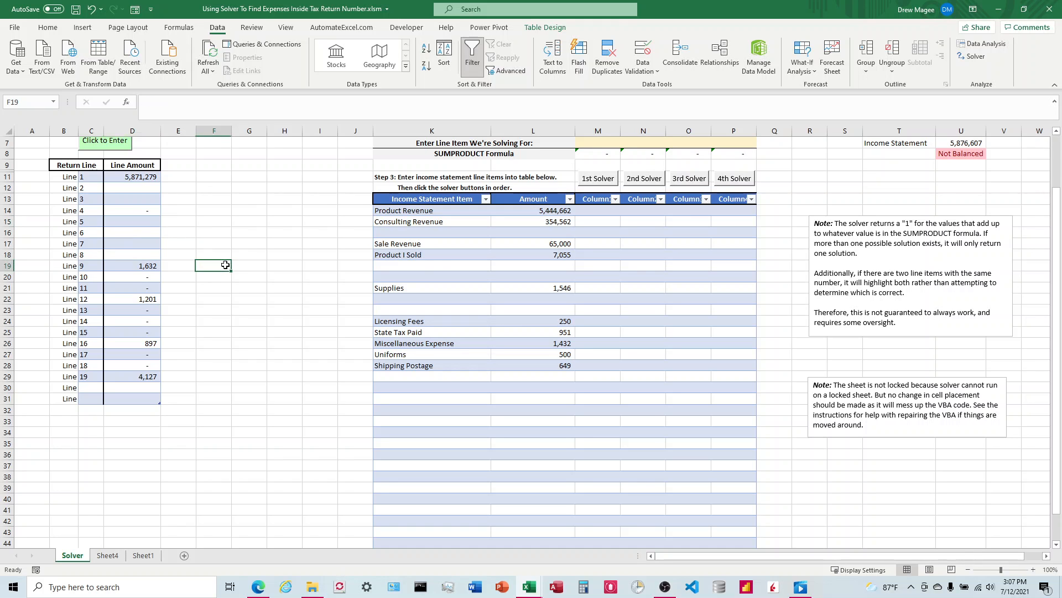
scroll(233, 275, "up", 2)
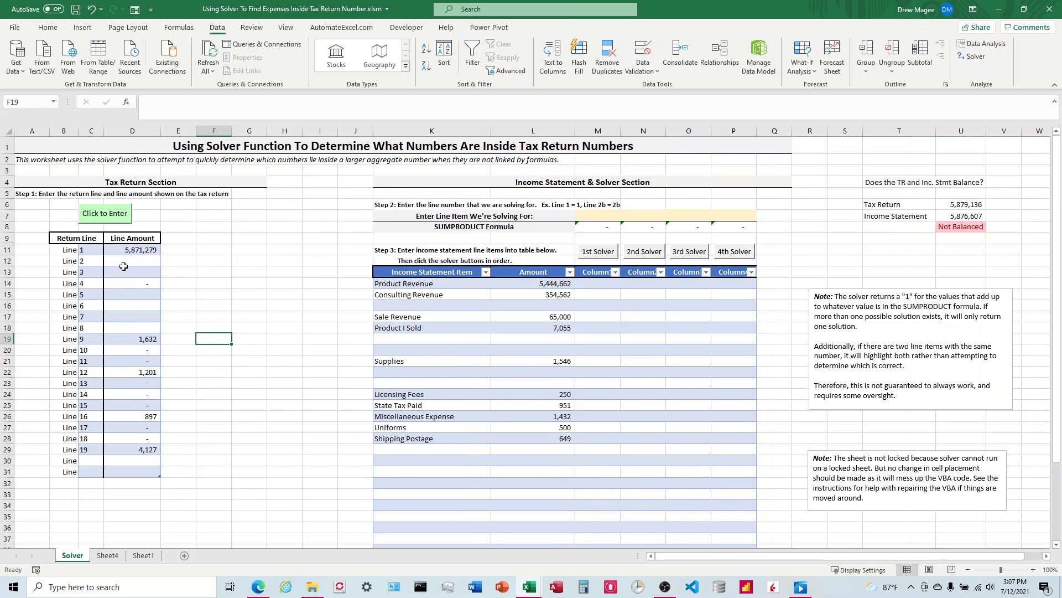
left_click(141, 339)
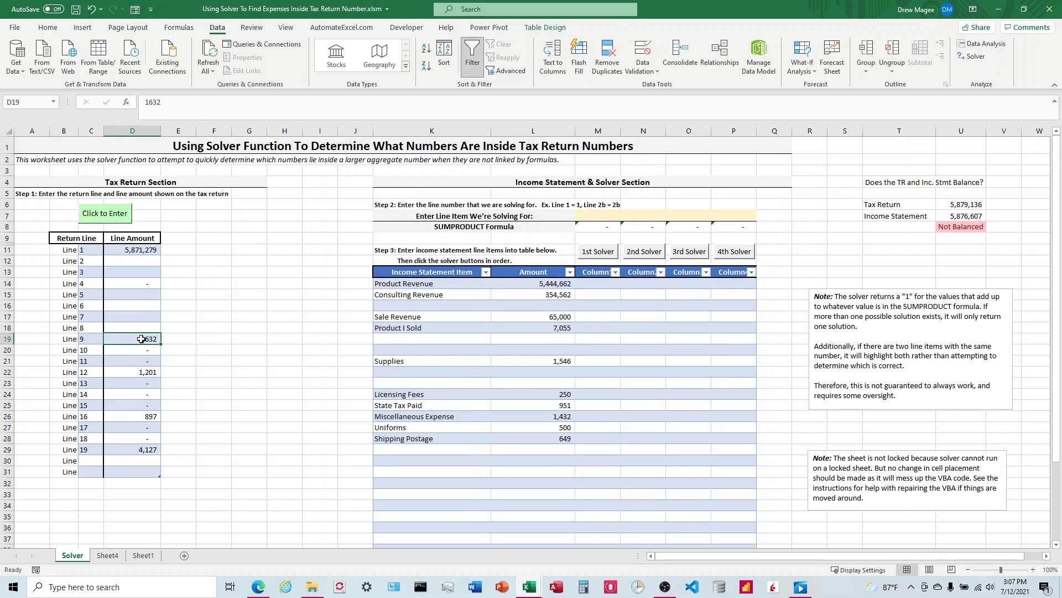
scroll(142, 338, "down", 1)
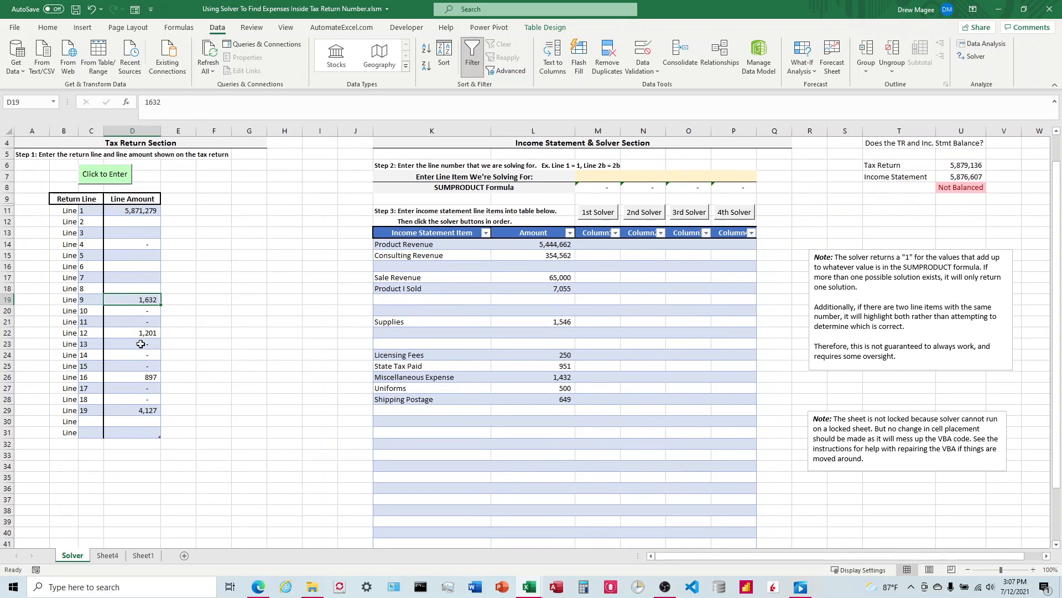
left_click(139, 379)
key("Delete")
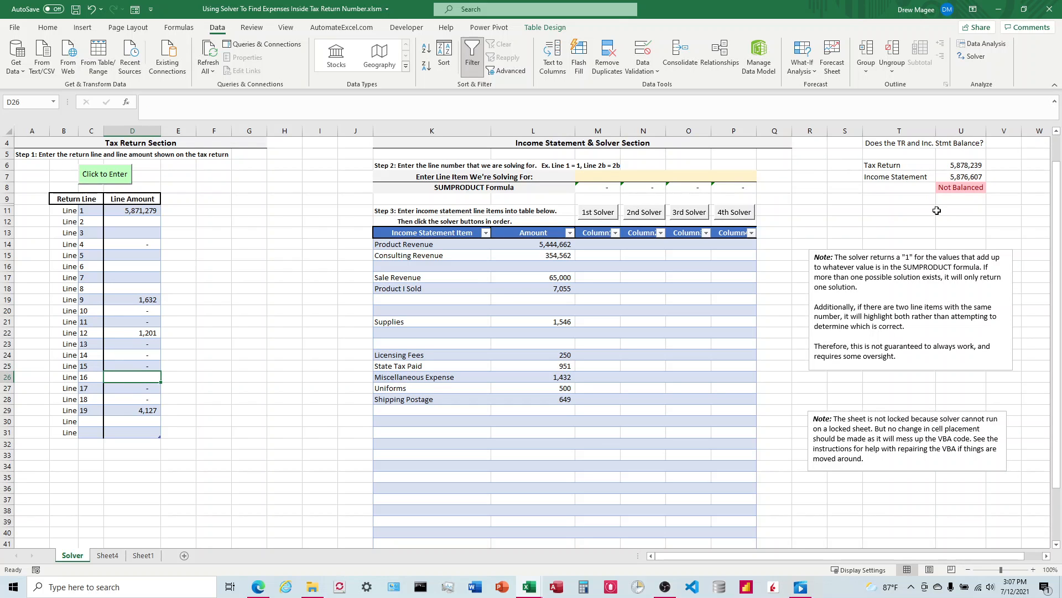
left_click(965, 158)
left_click(899, 232)
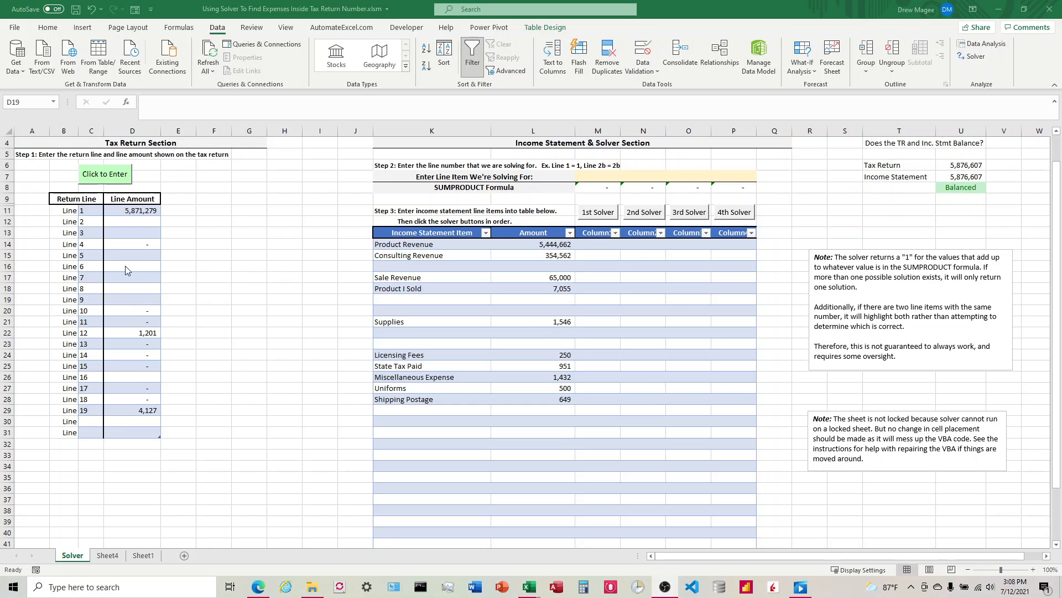
left_click(419, 259)
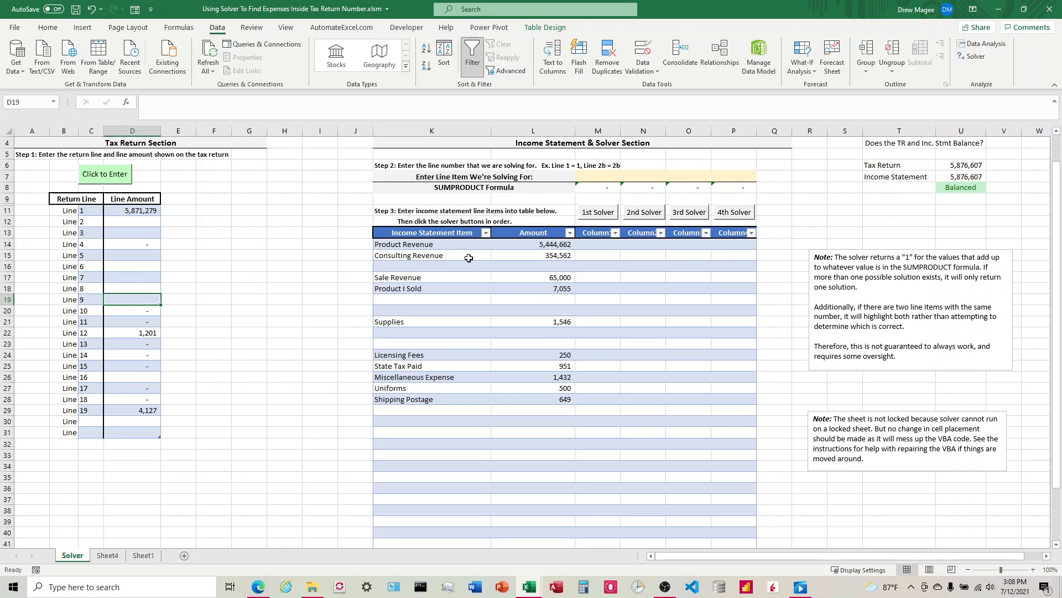
Enter line numbers 1, 12 and 19 as the line items being solved for
left_click(588, 175)
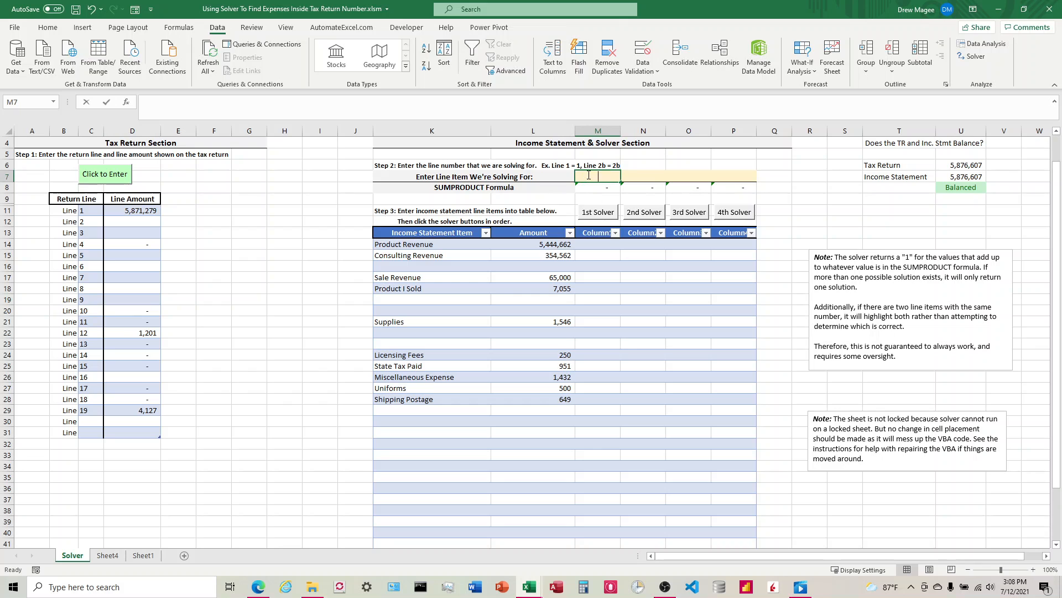
type("1")
key("Tab")
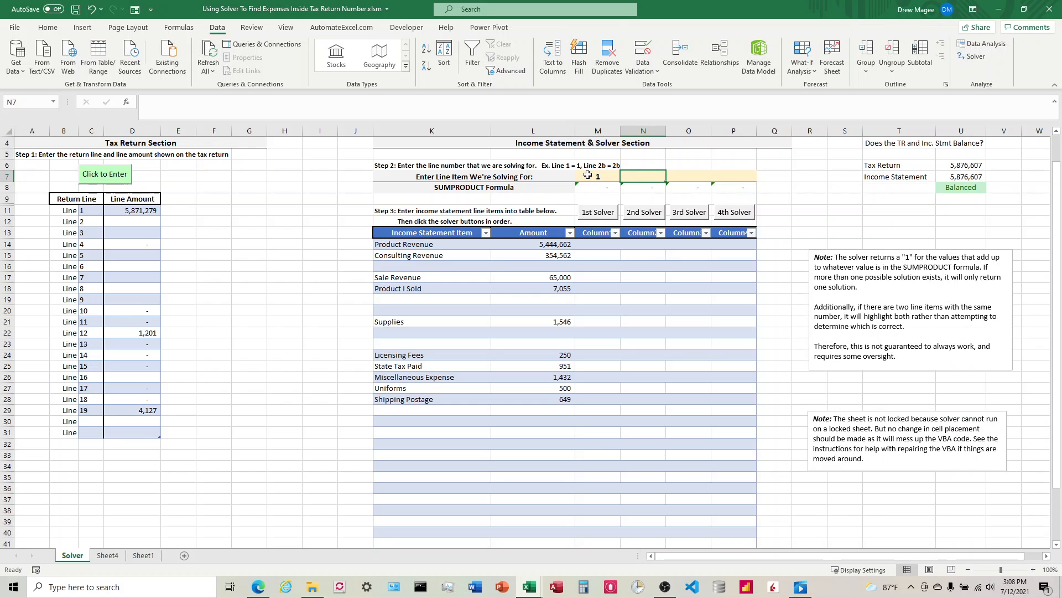
type("12")
key("Tab")
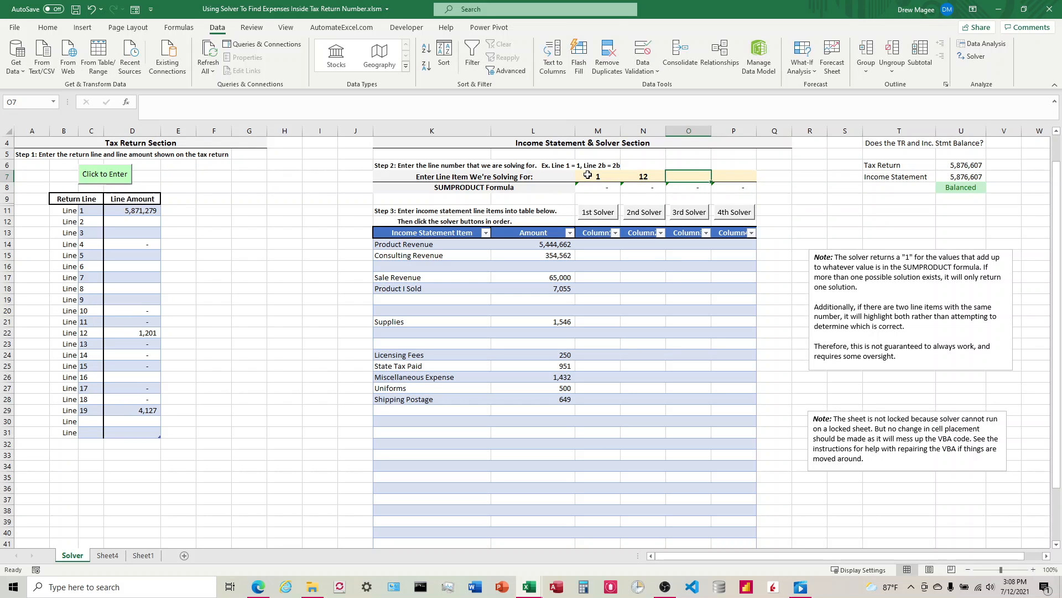
type("19")
key("Return")
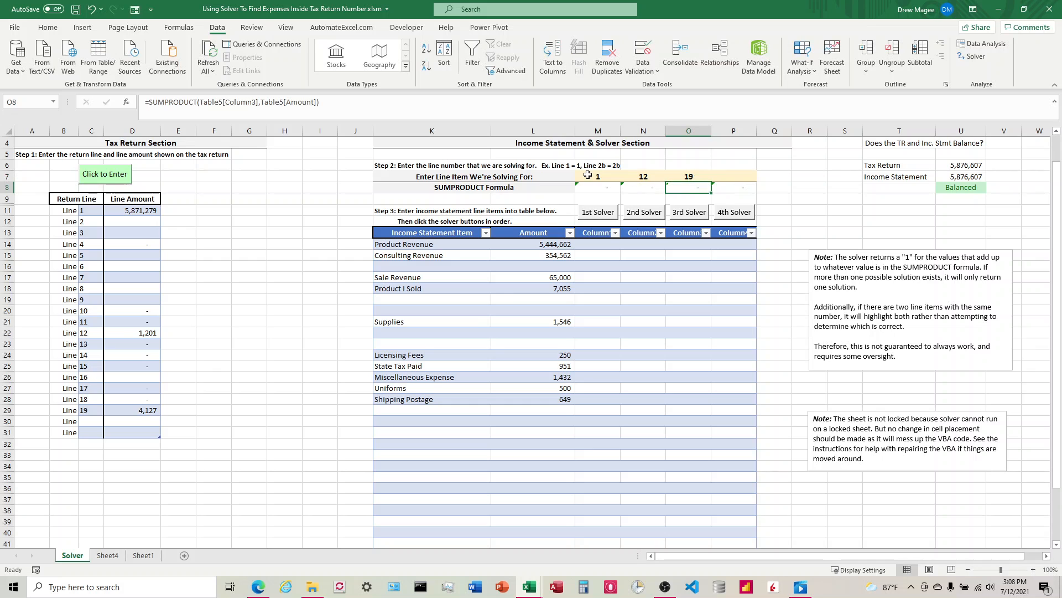
Run the 1st, 2nd and 3rd solvers, keeping each solver solution
left_click(598, 212)
left_click(405, 319)
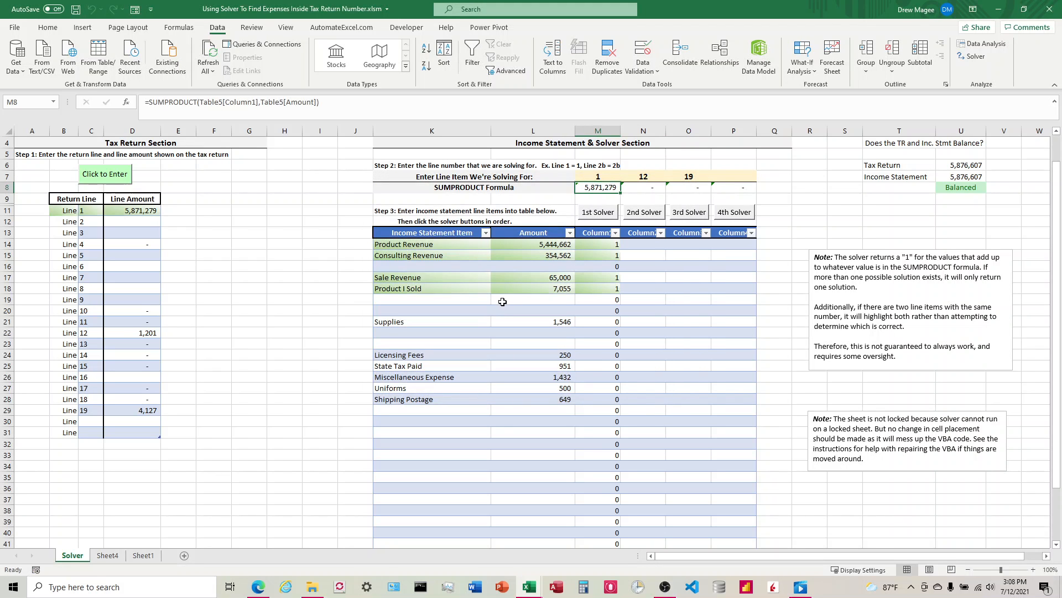
left_click(644, 212)
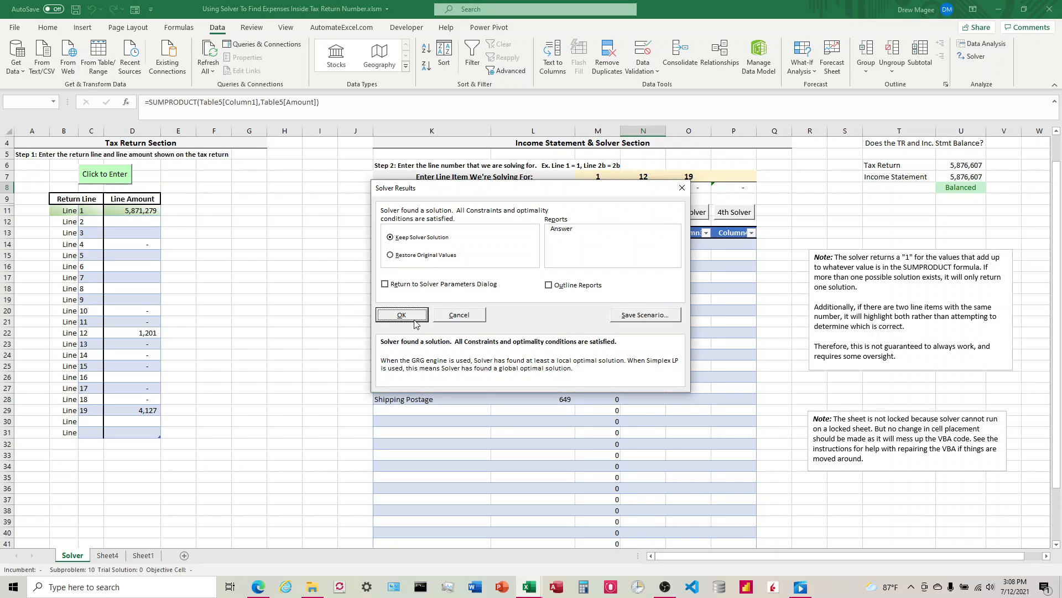
left_click(410, 320)
left_click(688, 214)
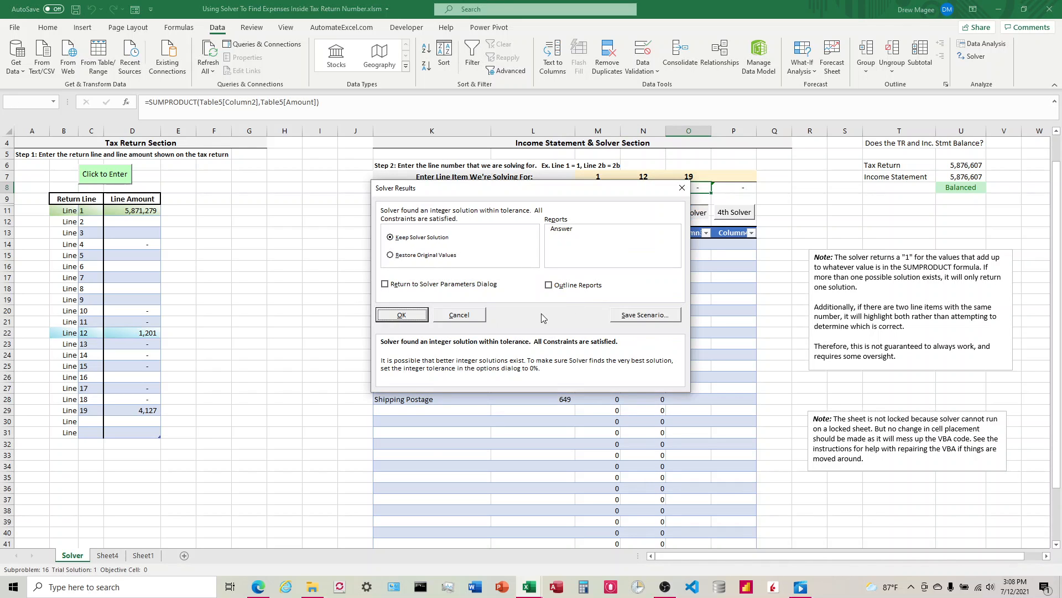
left_click(394, 315)
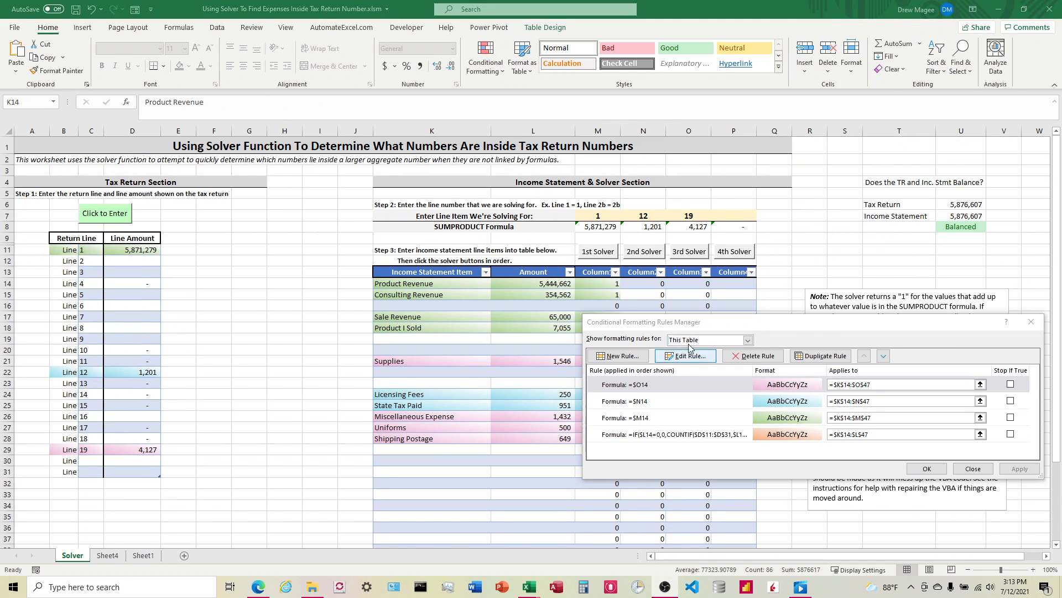
Open the IF/COUNTIF conditional formatting rule for editing to examine its formula, then close it
left_click_drag(826, 329, 821, 364)
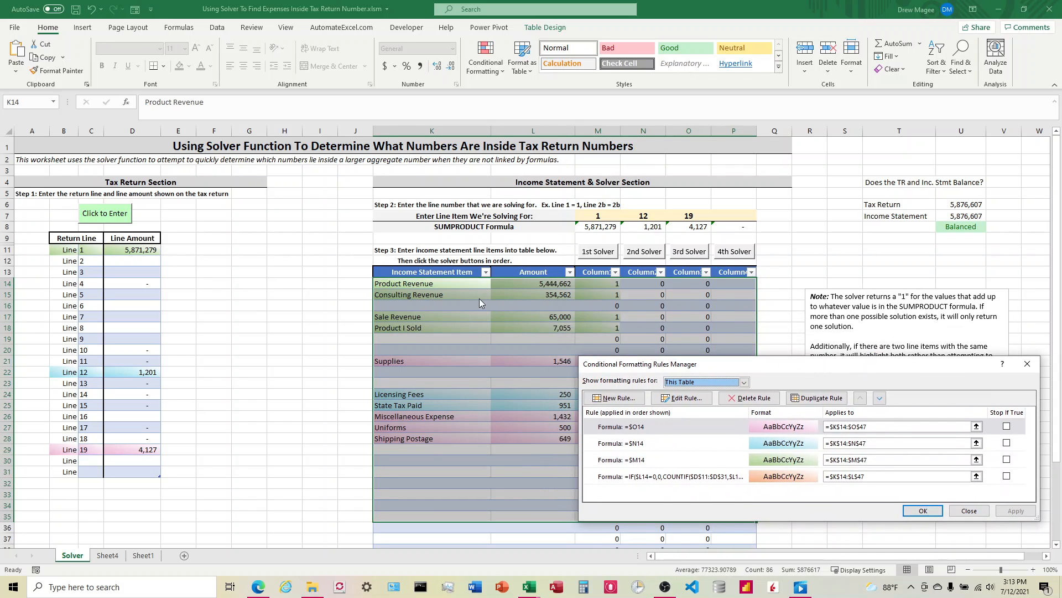
left_click(652, 477)
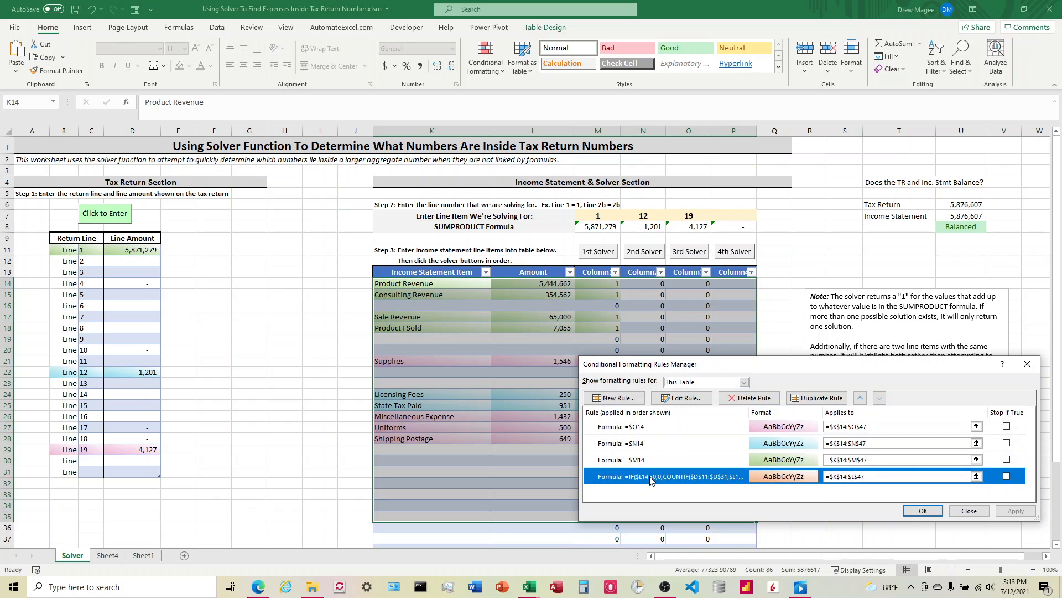
left_click(682, 398)
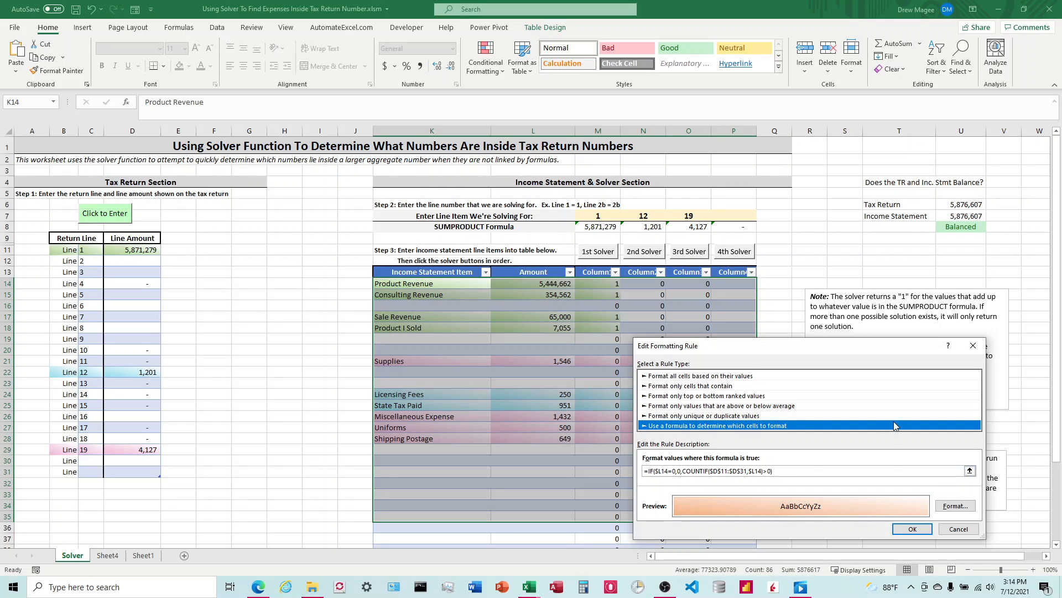
left_click(913, 529)
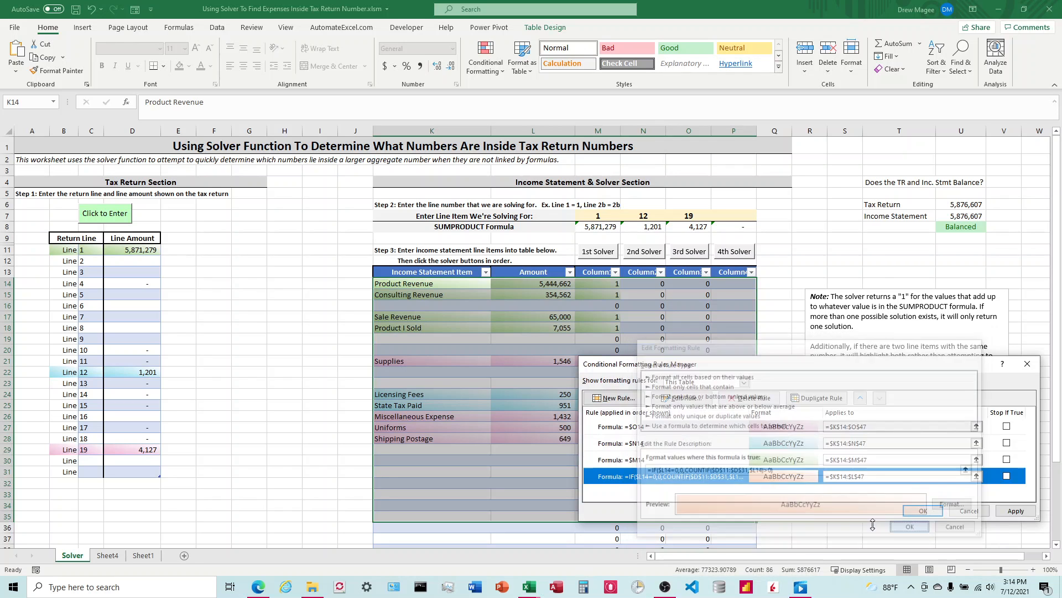
Open the $M14-based conditional formatting rule of the solver columns to examine its formula, then close the rules manager
left_click(638, 459)
left_click(677, 402)
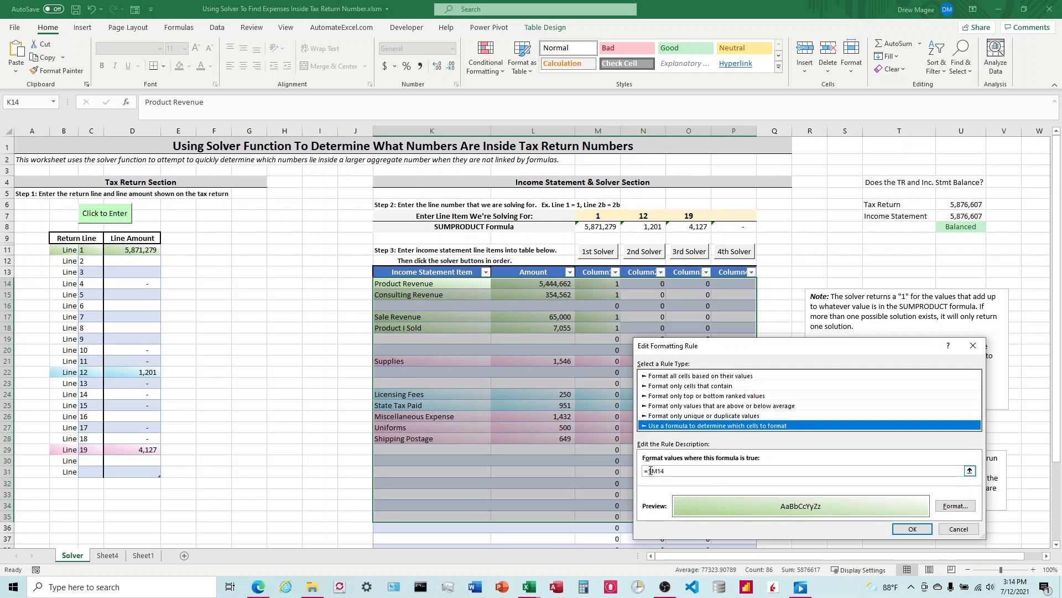
left_click(910, 529)
left_click(968, 510)
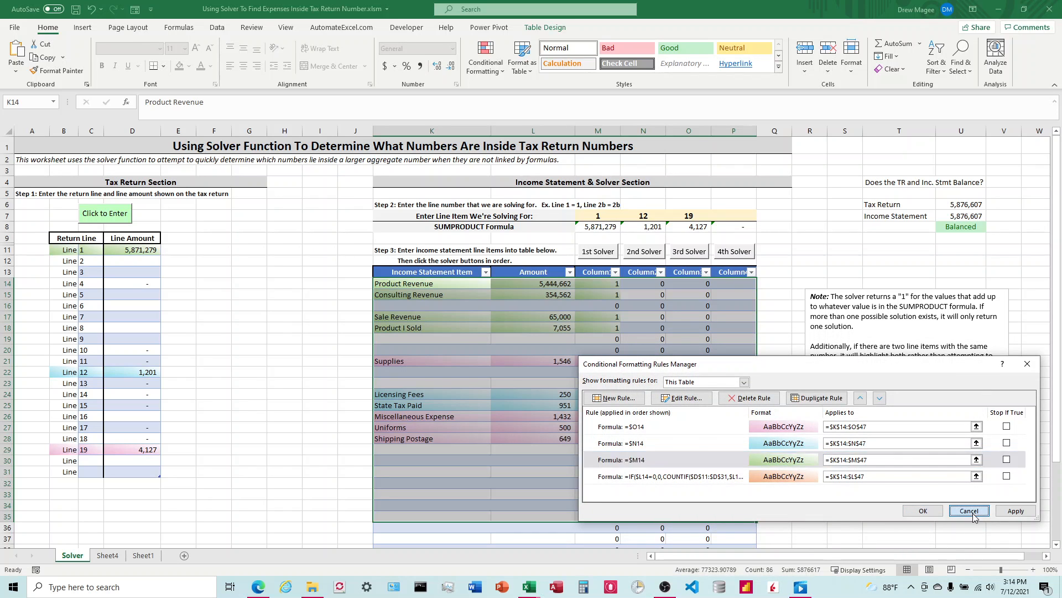
Select the tax return line table and open its conditional formatting rules to examine the COUNTIF rule's formula
left_click_drag(88, 249, 138, 471)
left_click_drag(67, 251, 137, 472)
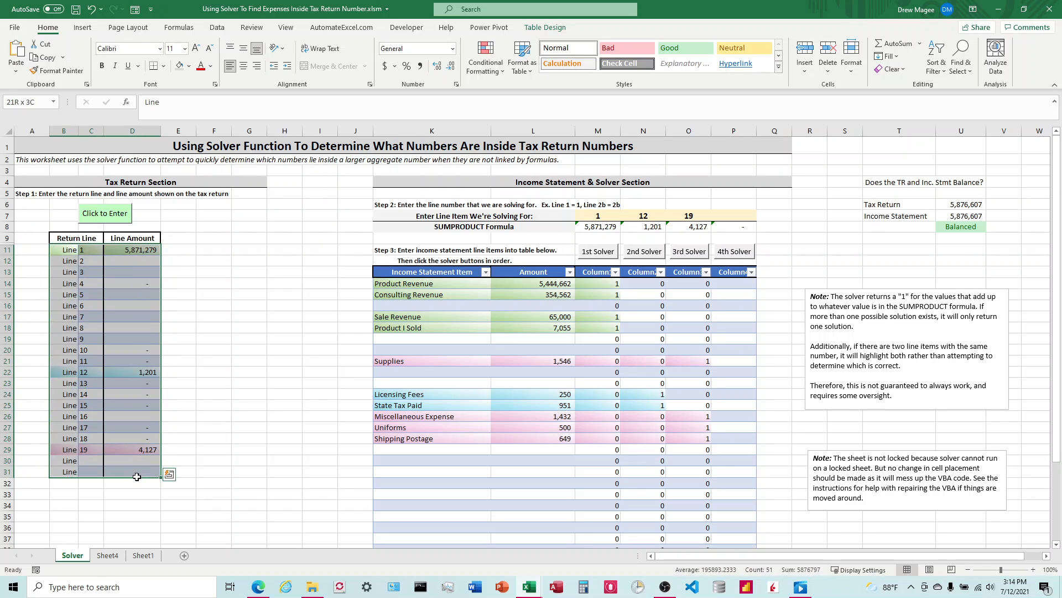
left_click(486, 57)
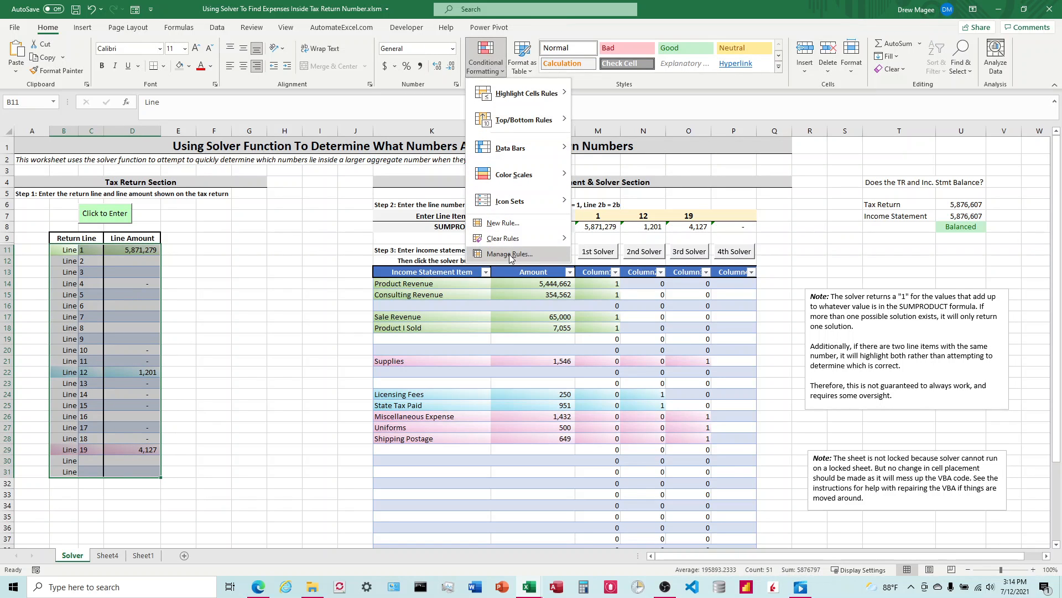
left_click(510, 254)
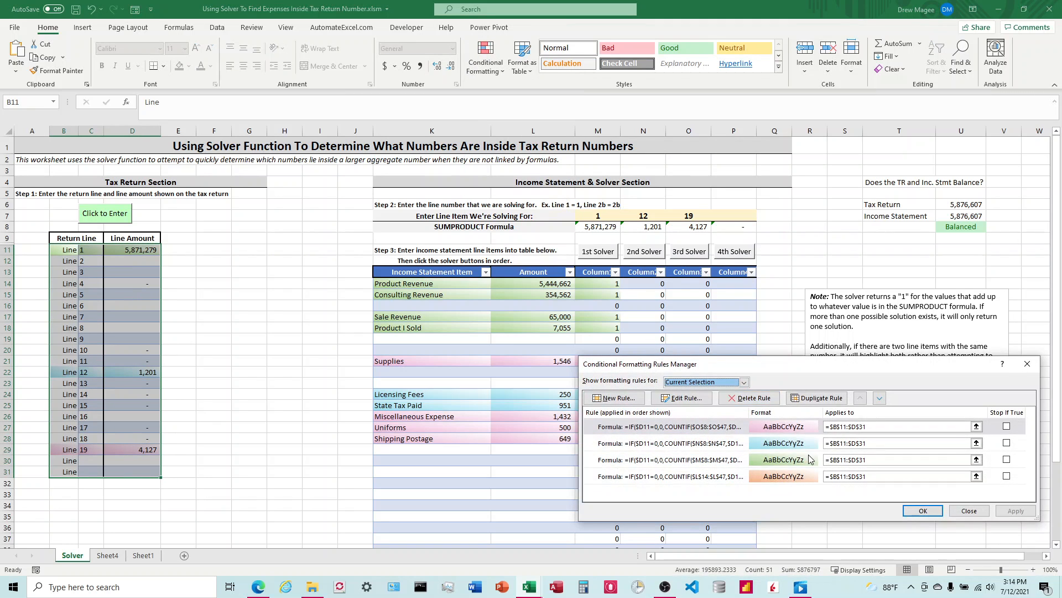
left_click(674, 477)
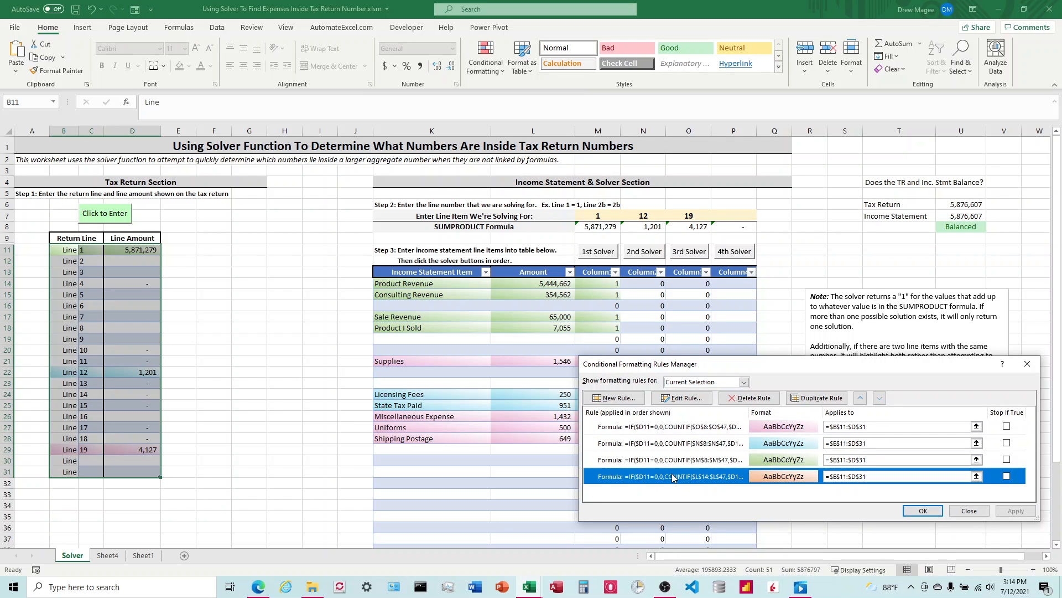
left_click(683, 398)
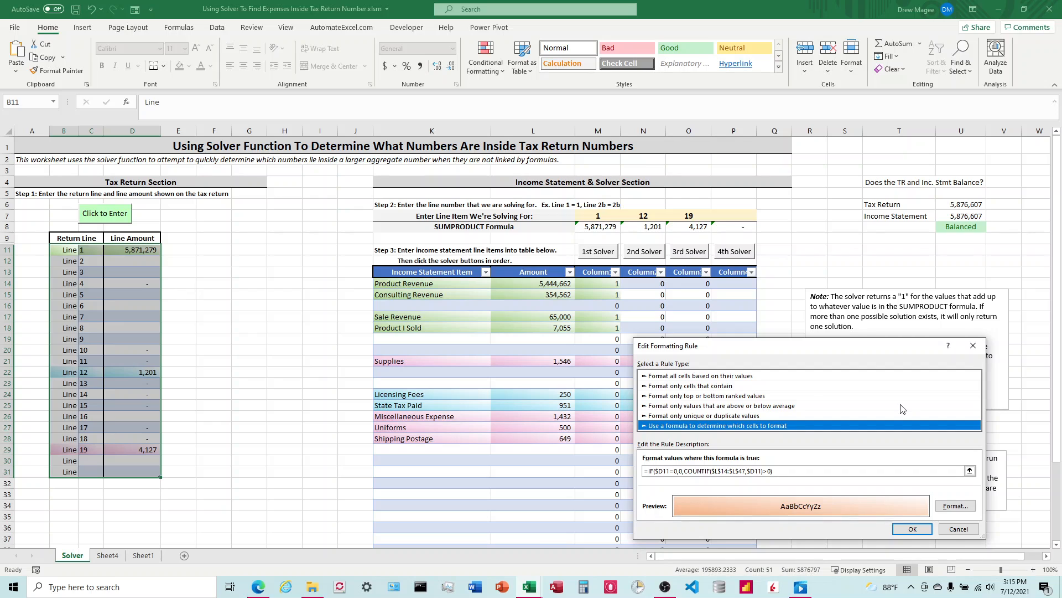
left_click(918, 532)
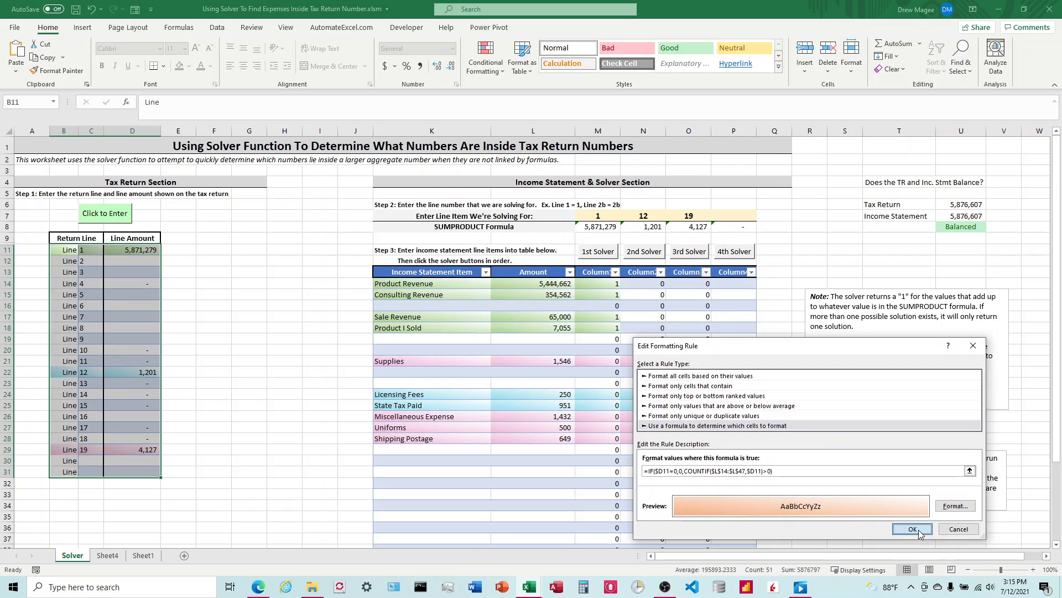